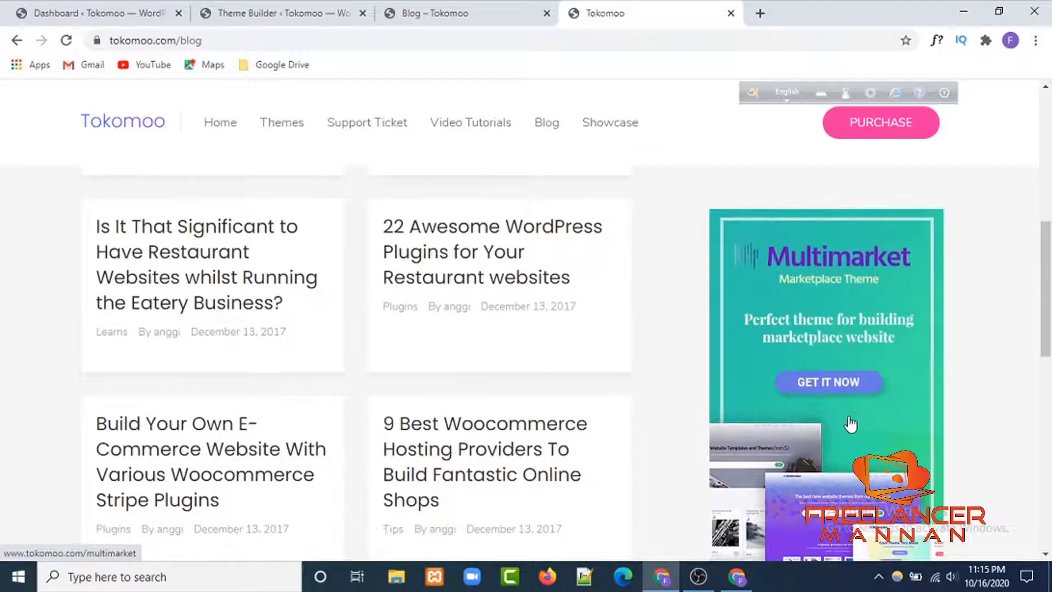
# Review the reference Tokomoo blog page, examining its title banner, two-column post grid and sidebar adverts
pyautogui.scroll(5, 850, 424)
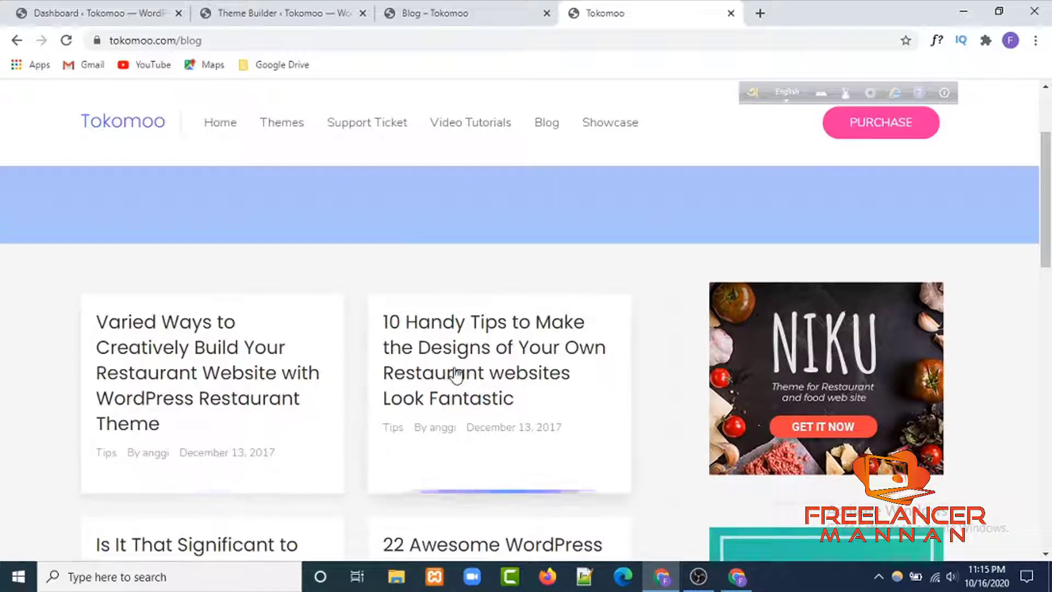
pyautogui.scroll(3, 469, 374)
pyautogui.scroll(-3, 537, 406)
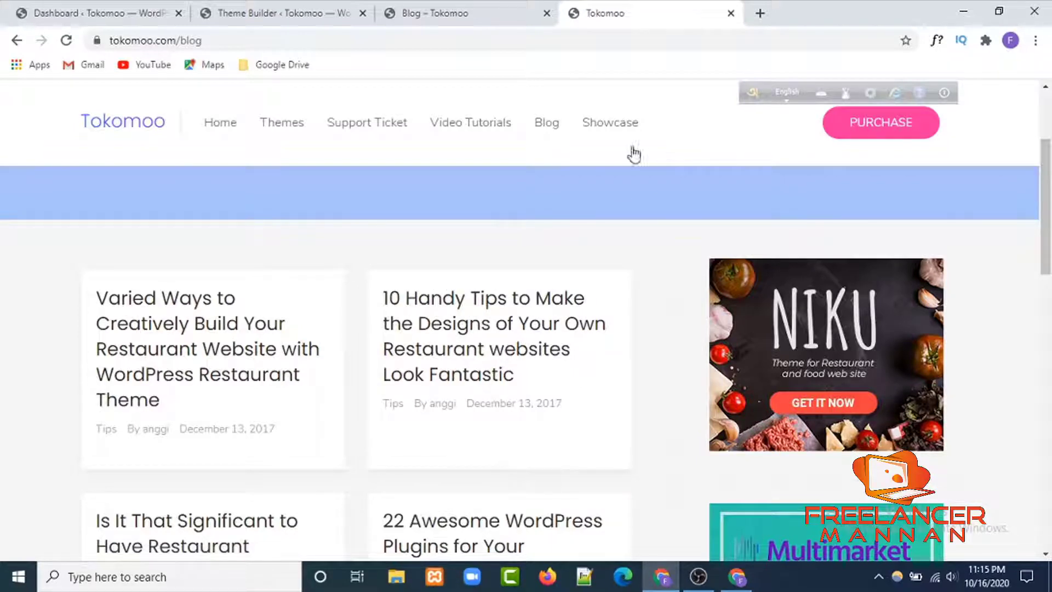
pyautogui.click(265, 10)
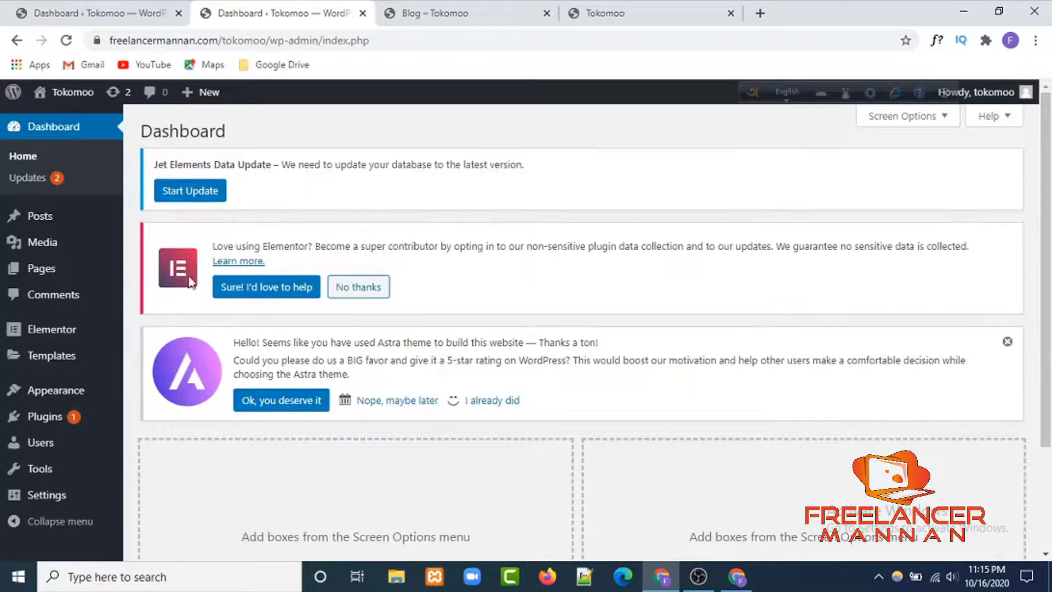
pyautogui.scroll(-1, 48, 307)
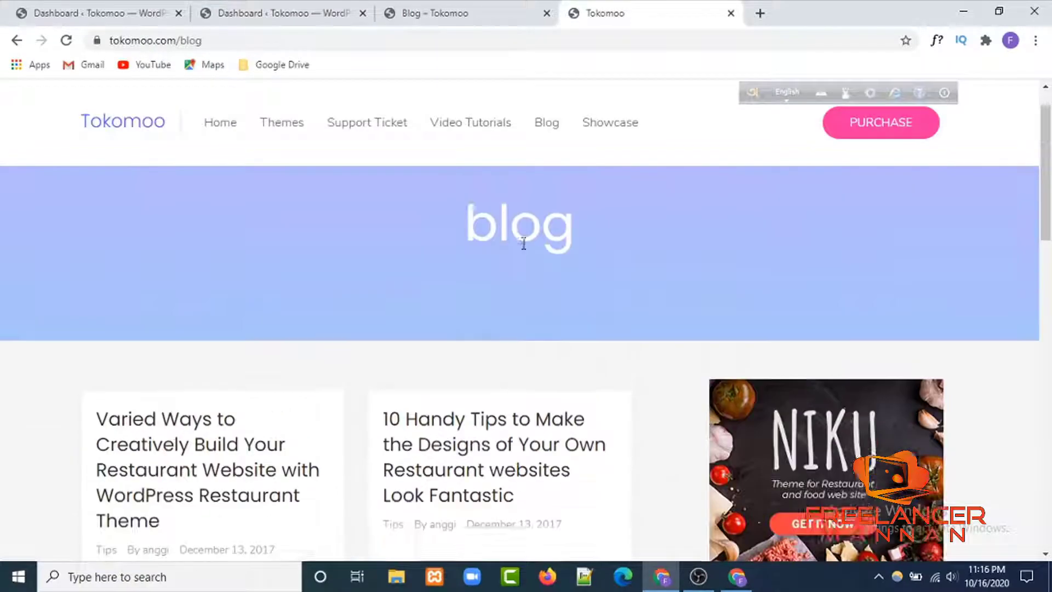
pyautogui.scroll(-4, 345, 364)
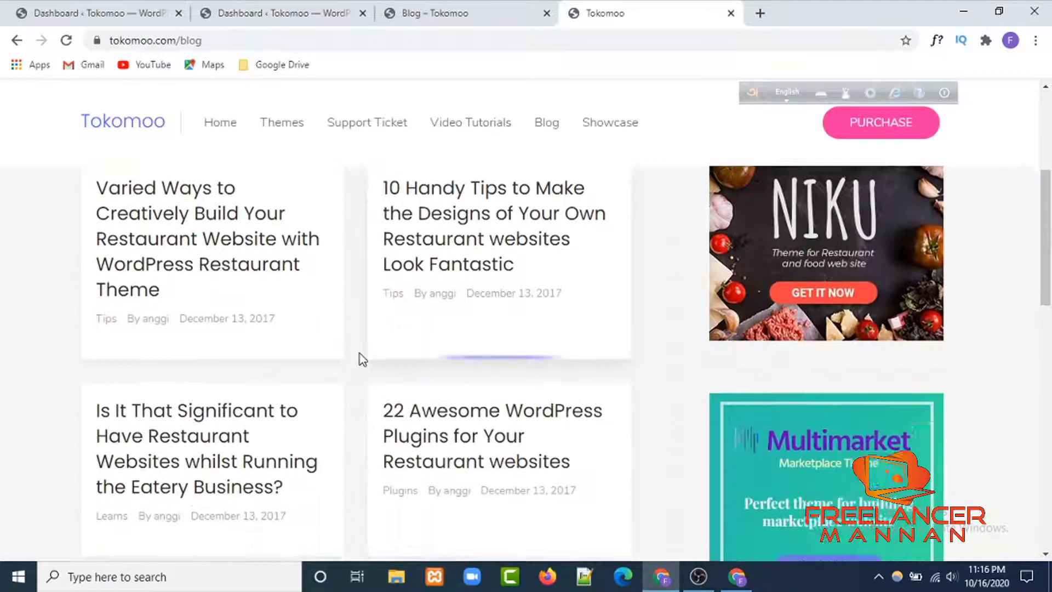
pyautogui.scroll(4, 360, 351)
# Open the Theme Builder template list in the WordPress admin of the Tokomoo site
pyautogui.click(300, 22)
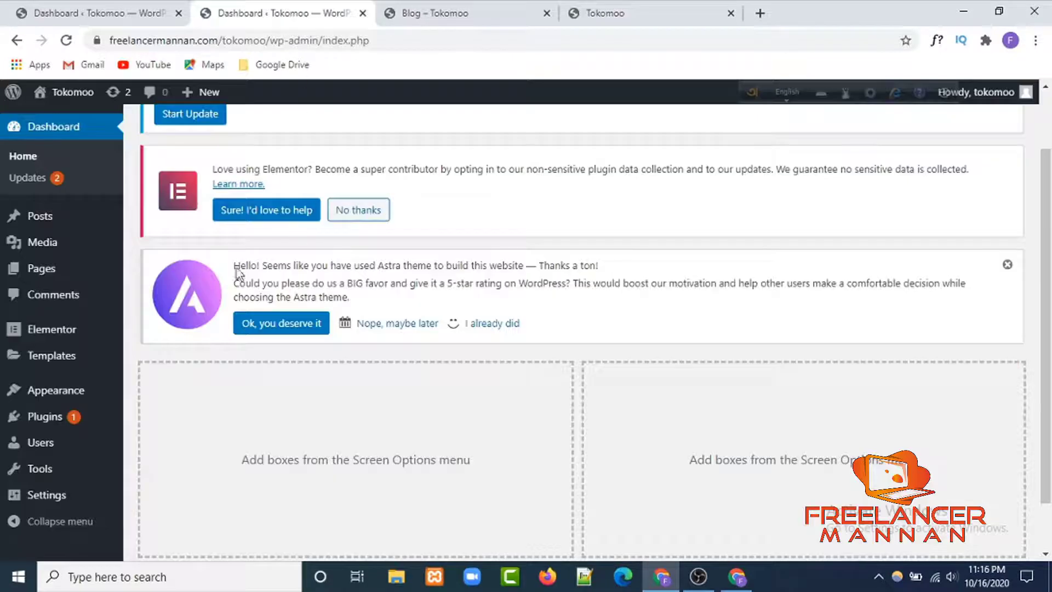
pyautogui.moveTo(49, 362)
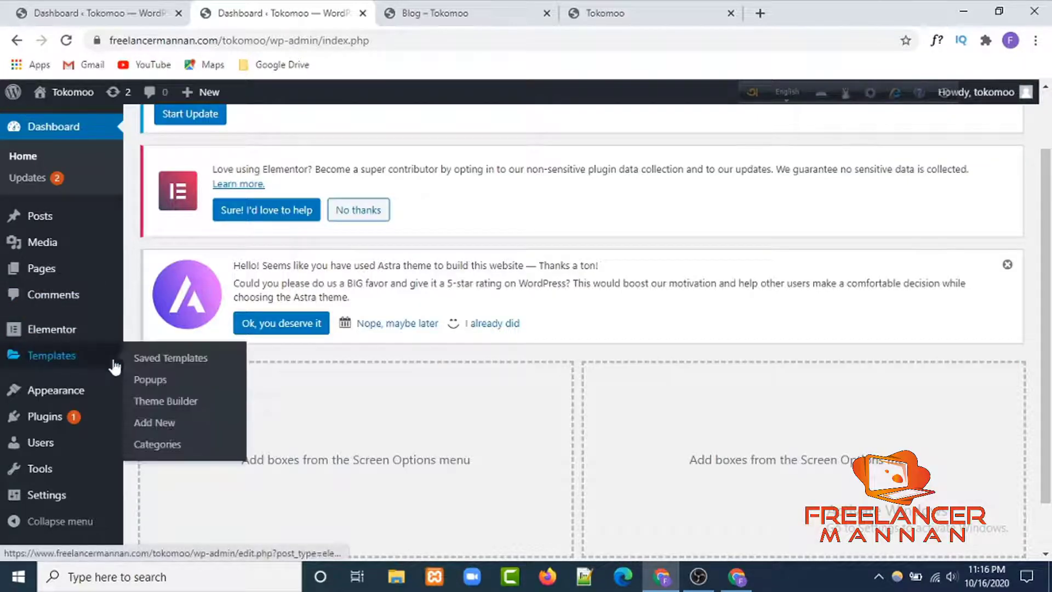
pyautogui.click(153, 402)
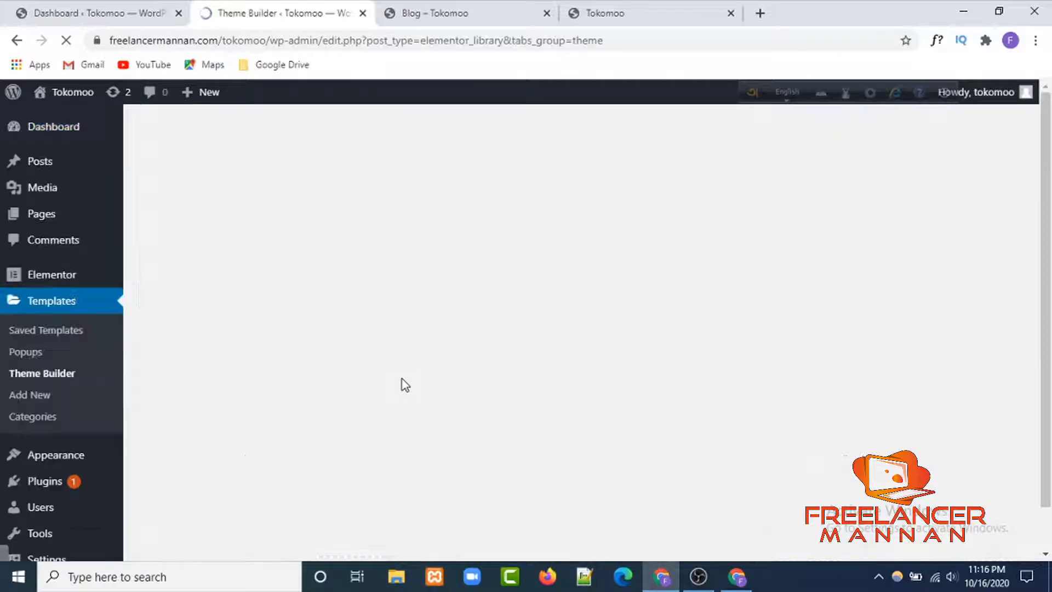
pyautogui.scroll(-4, 409, 359)
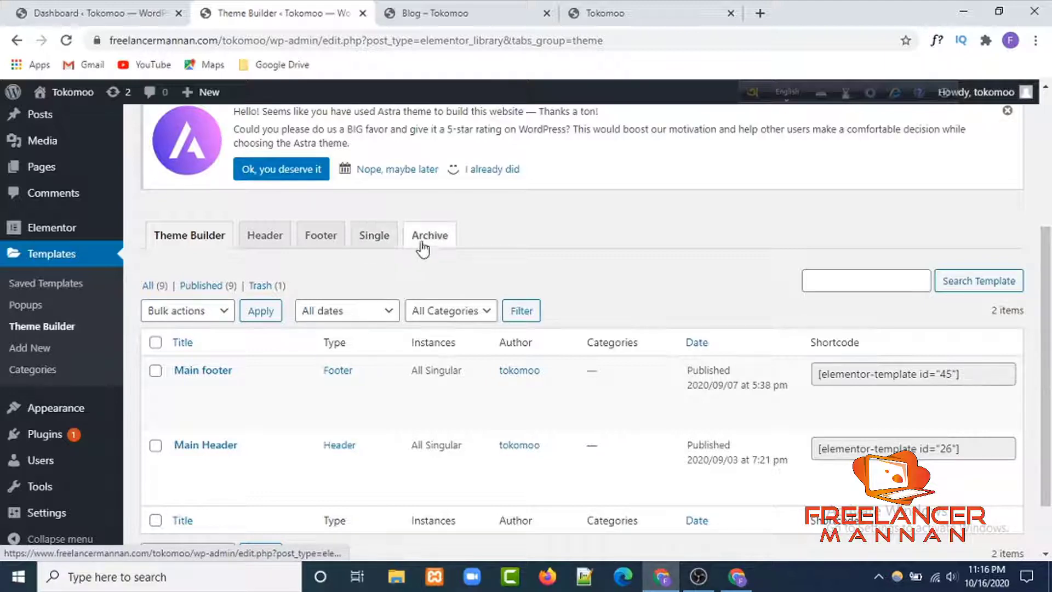
# Compare with the reference blog page and show the Archive templates in the Theme Builder
pyautogui.click(615, 23)
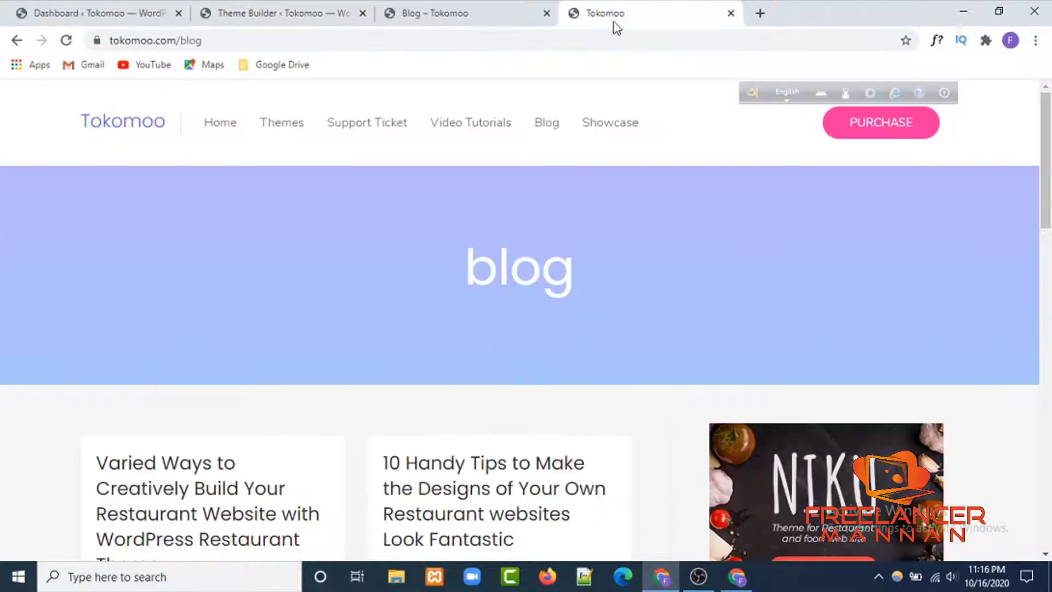
pyautogui.scroll(-12, 340, 325)
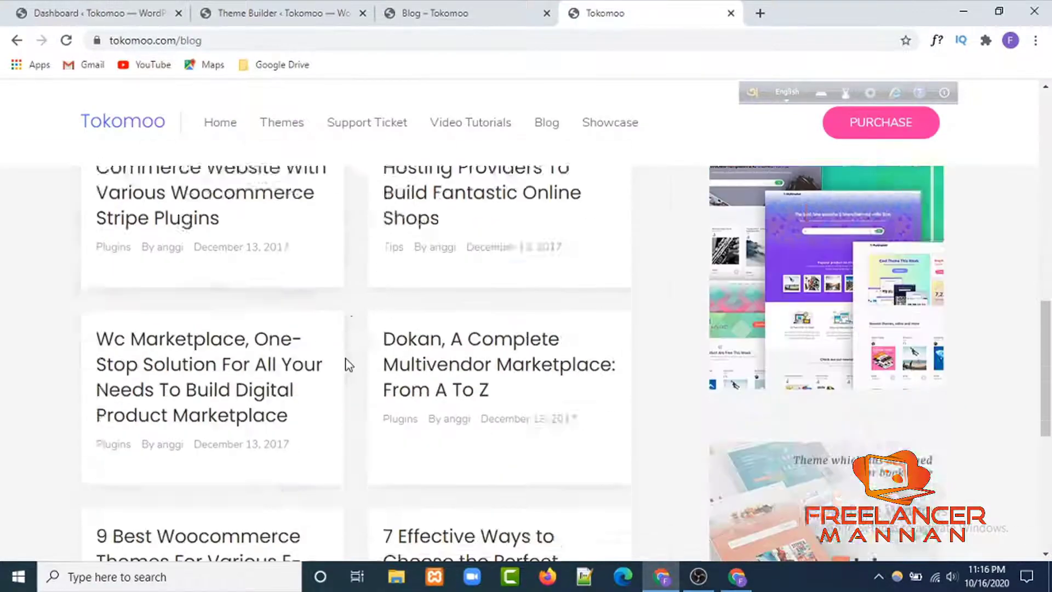
pyautogui.scroll(12, 350, 358)
pyautogui.click(283, 15)
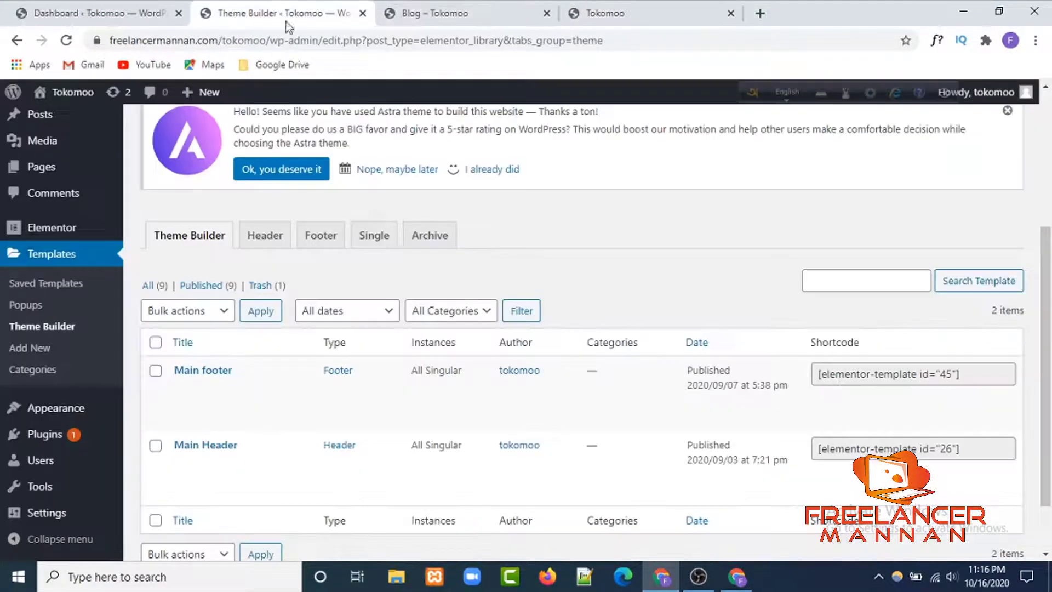
pyautogui.click(444, 238)
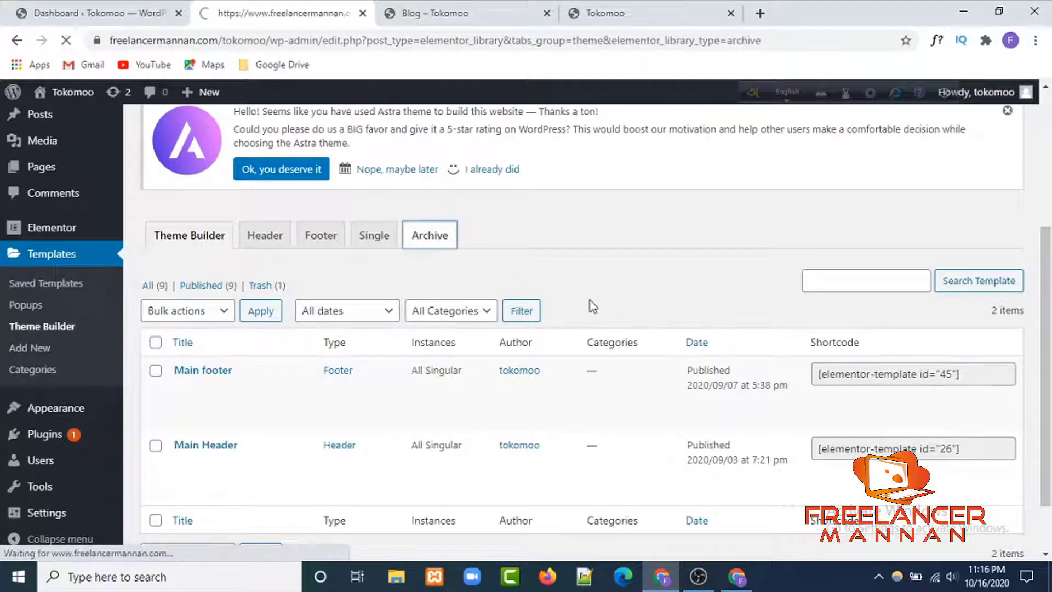
pyautogui.scroll(-5, 573, 311)
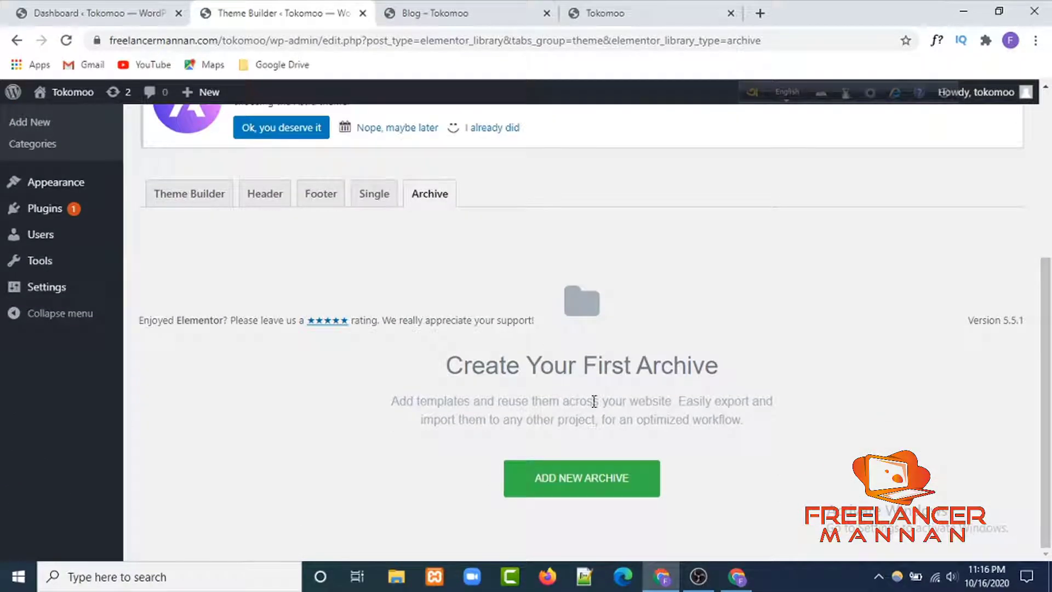
# Create a new Archive template named Blog
pyautogui.click(590, 480)
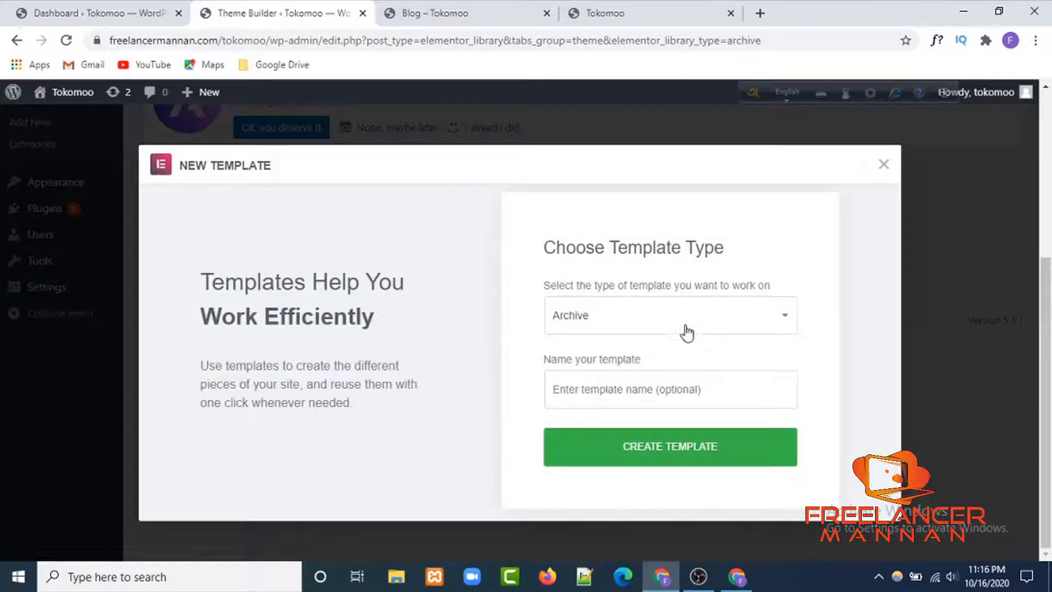
pyautogui.click(635, 403)
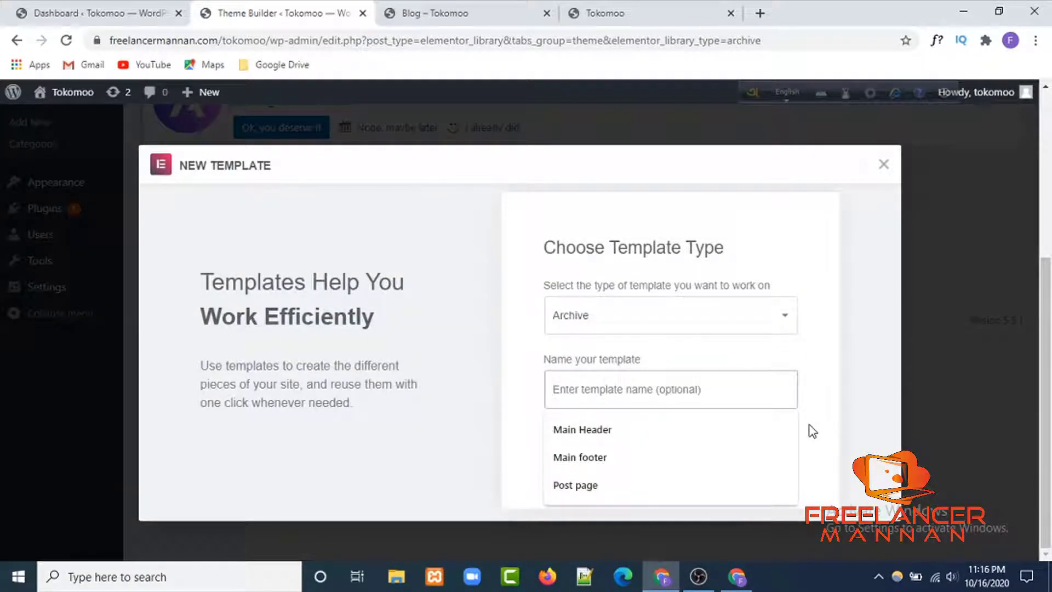
pyautogui.write('Blog')
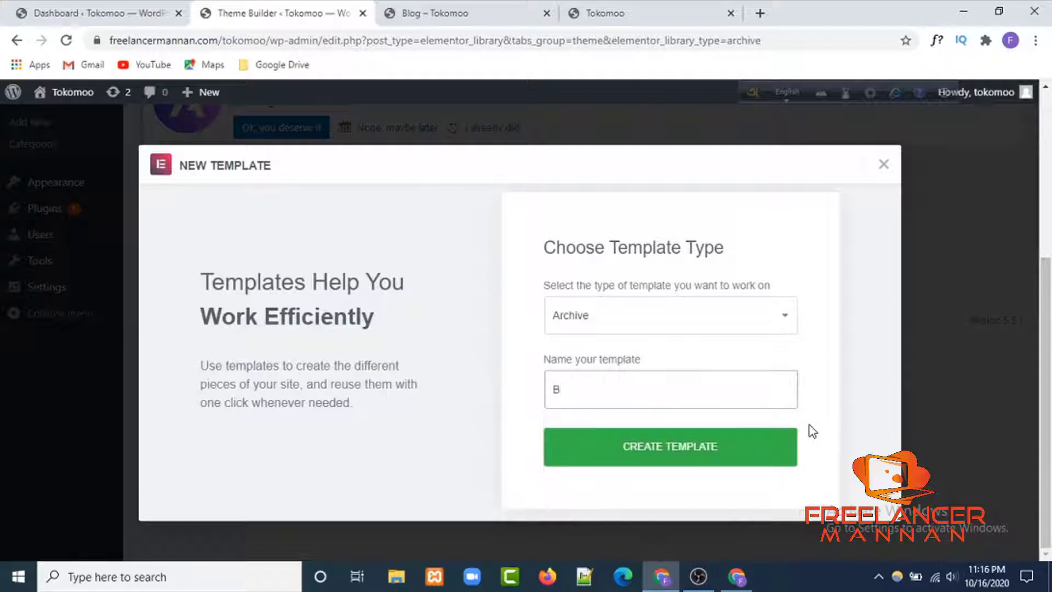
pyautogui.click(675, 463)
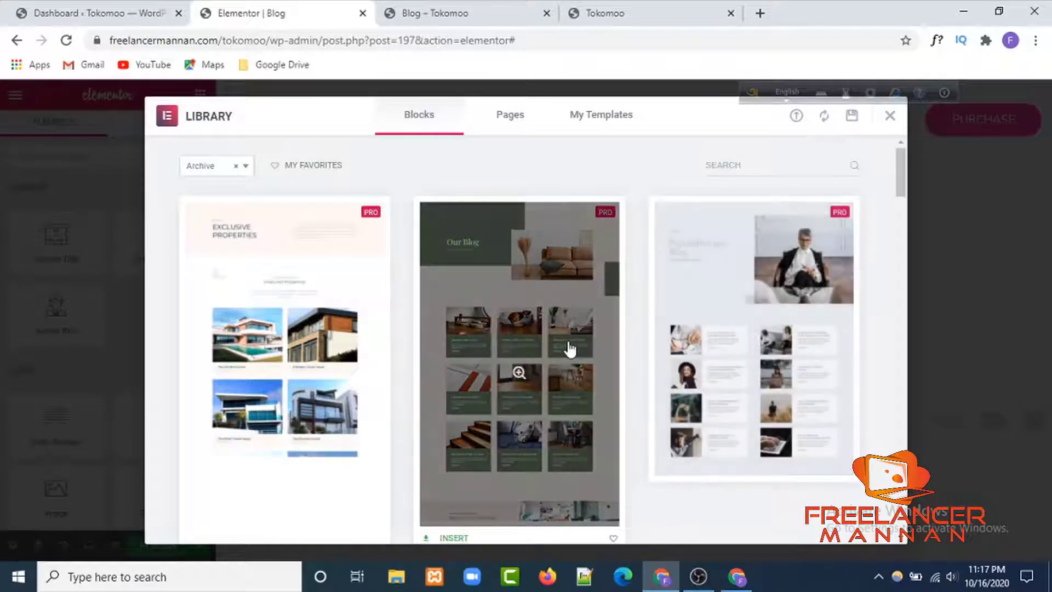
# Browse the archive blocks in the template library for a layout resembling the reference blog page
pyautogui.scroll(-5, 472, 287)
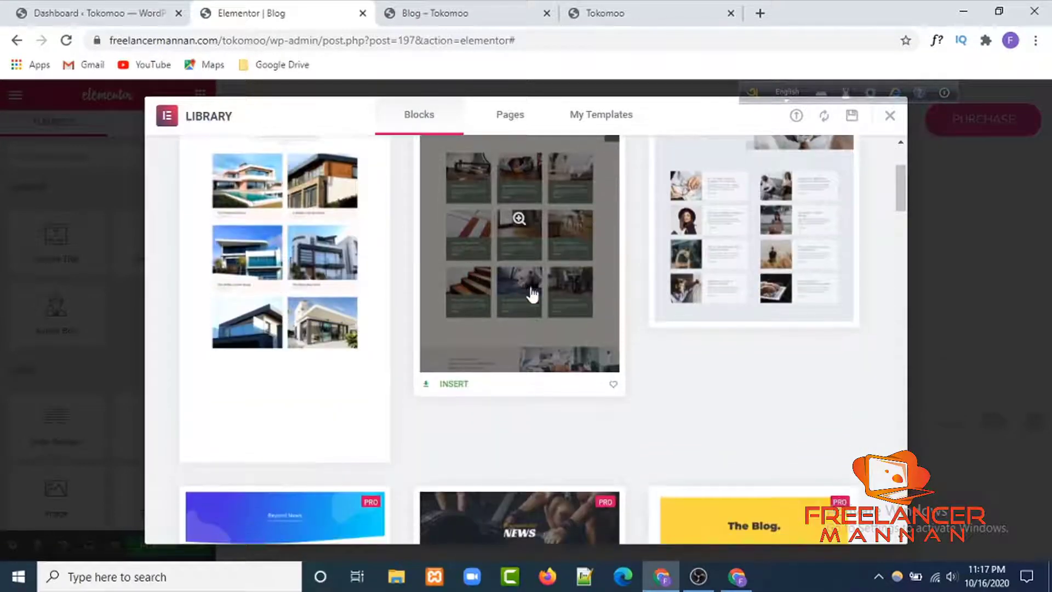
pyautogui.scroll(-1, 541, 301)
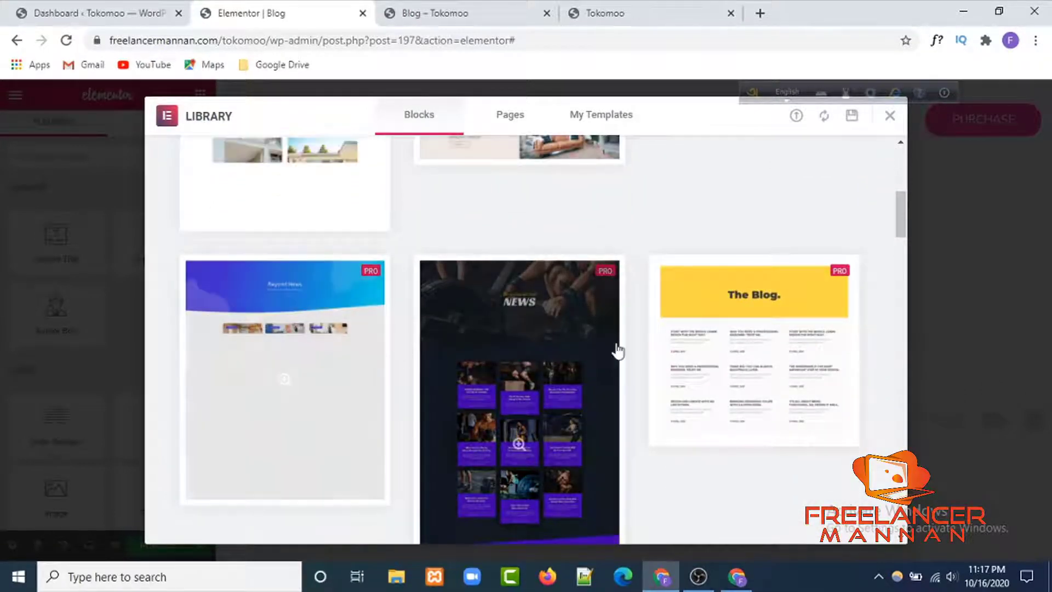
pyautogui.scroll(-4, 624, 336)
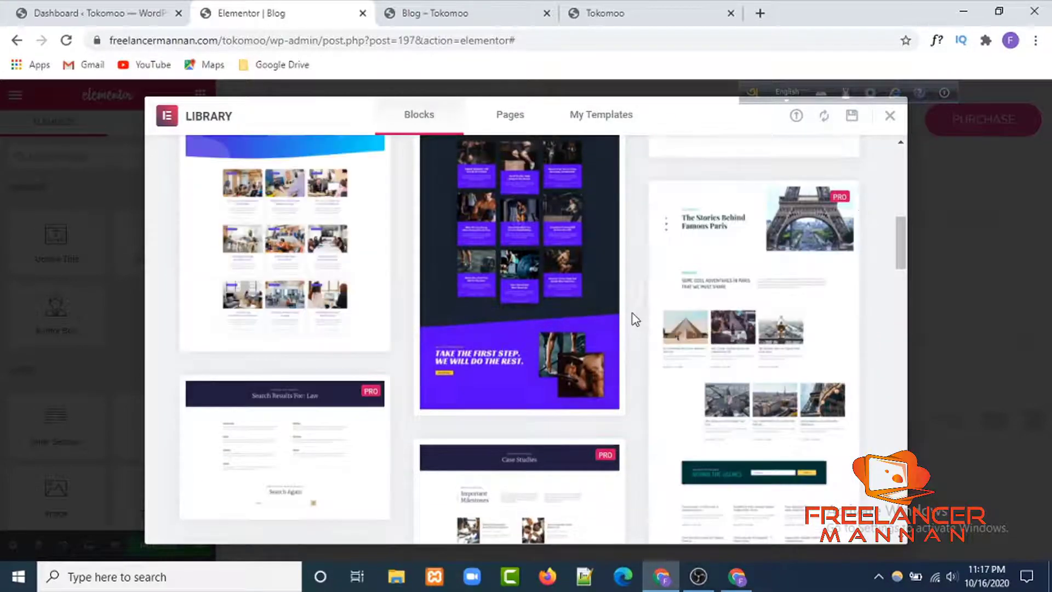
pyautogui.scroll(5, 488, 298)
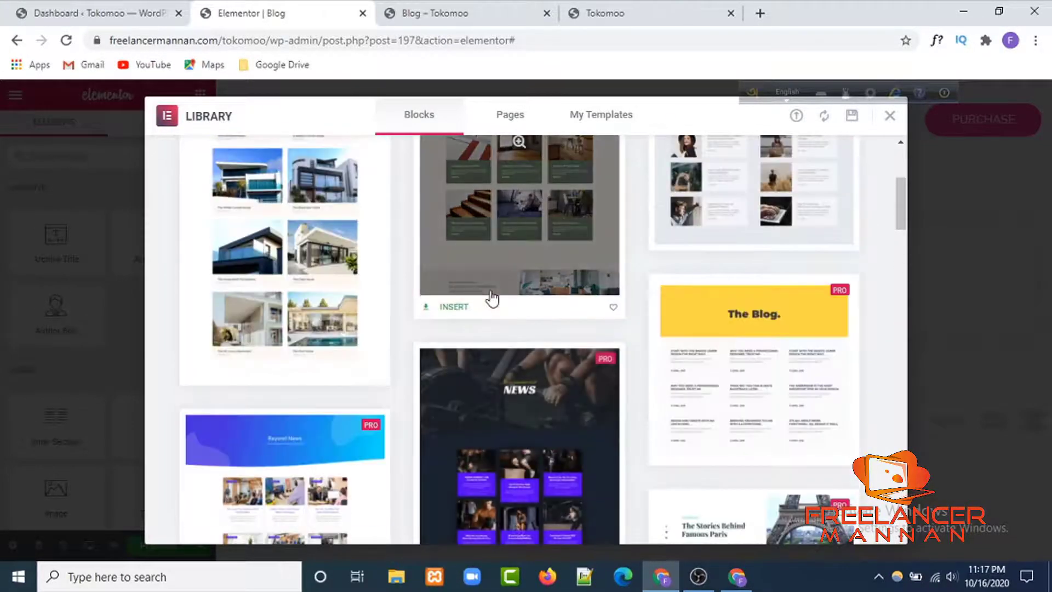
pyautogui.scroll(-10, 749, 336)
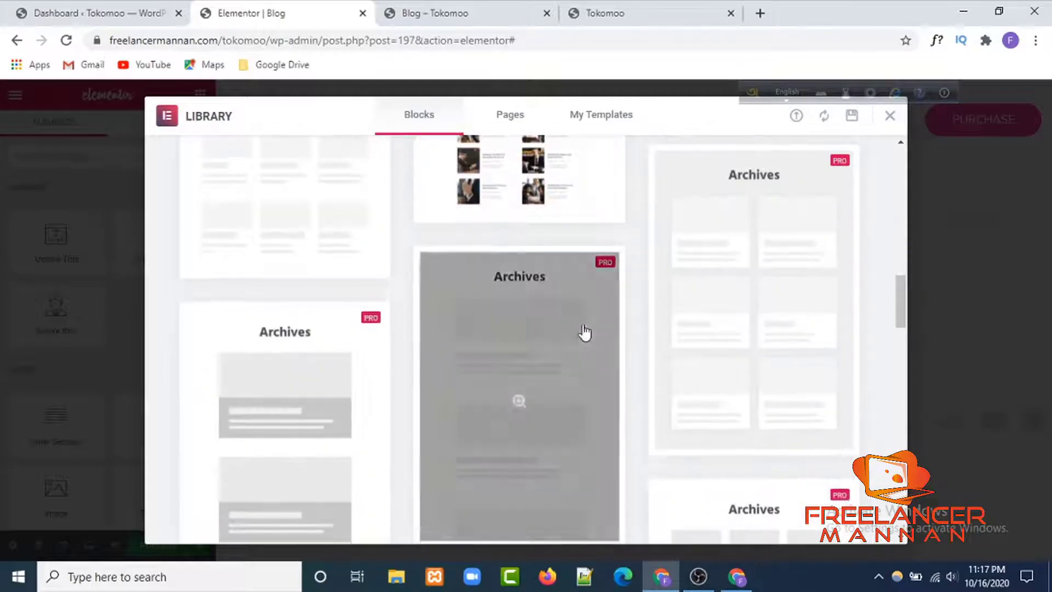
pyautogui.scroll(-4, 585, 330)
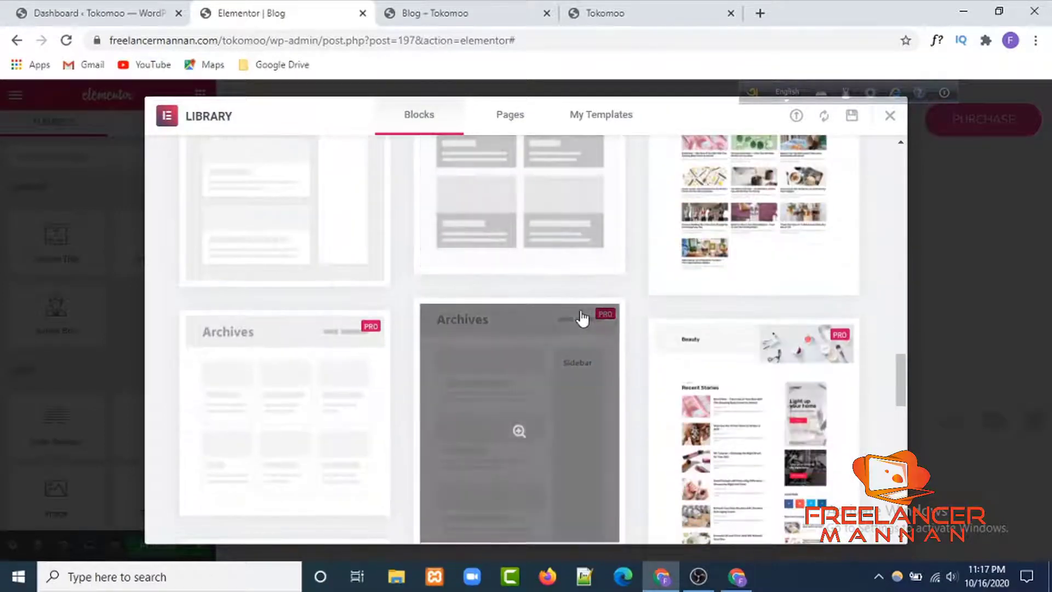
pyautogui.scroll(-6, 567, 318)
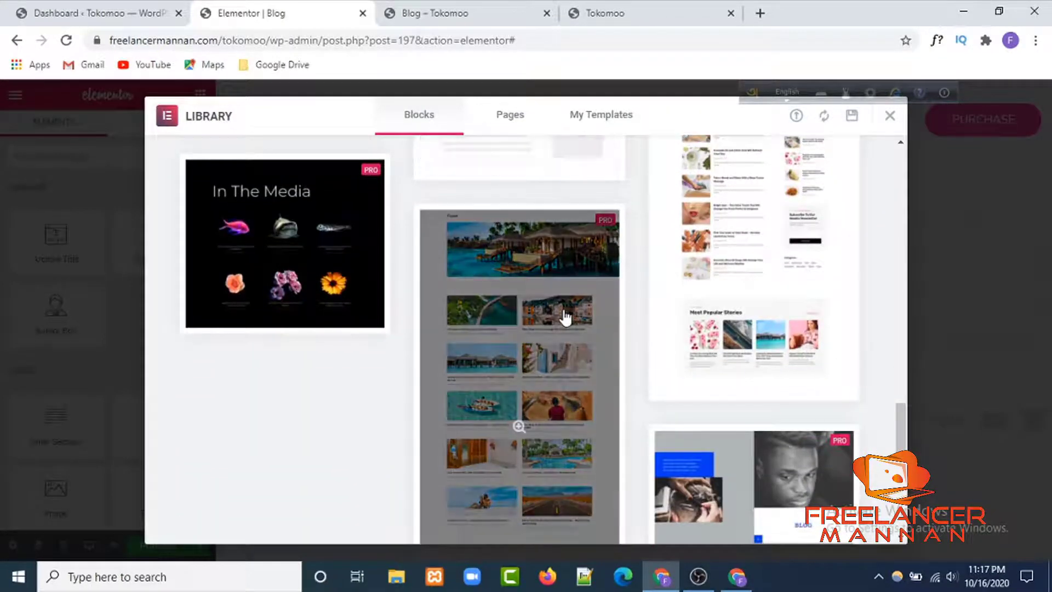
pyautogui.scroll(-5, 566, 312)
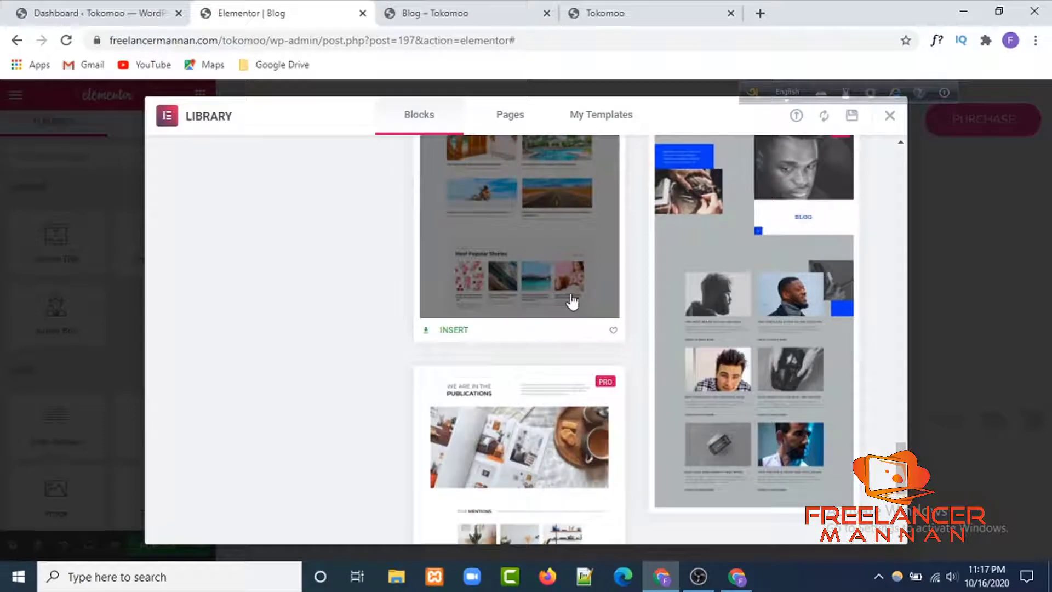
pyautogui.scroll(10, 572, 300)
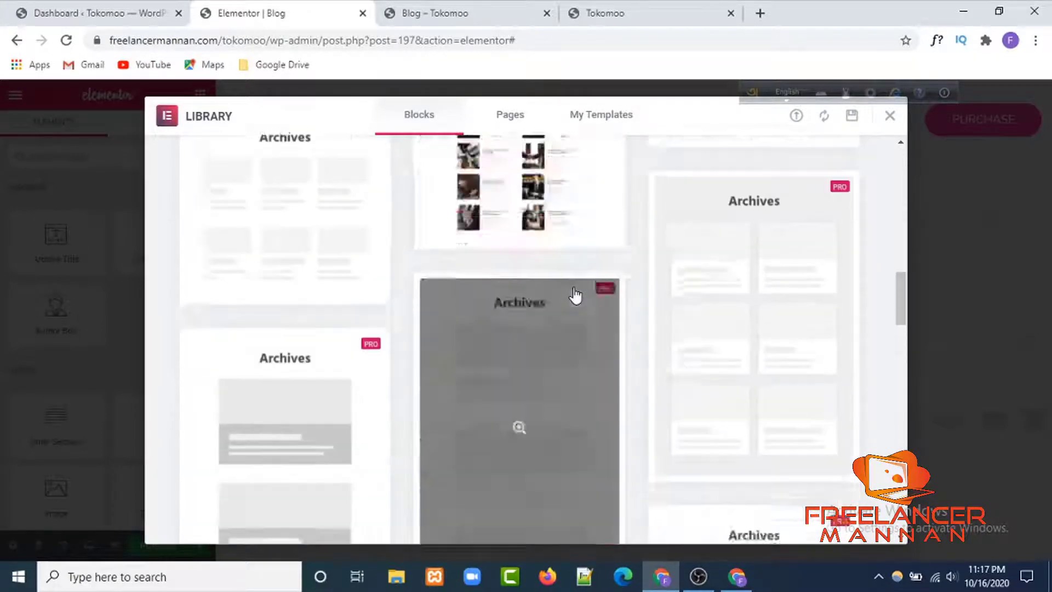
pyautogui.scroll(3, 574, 294)
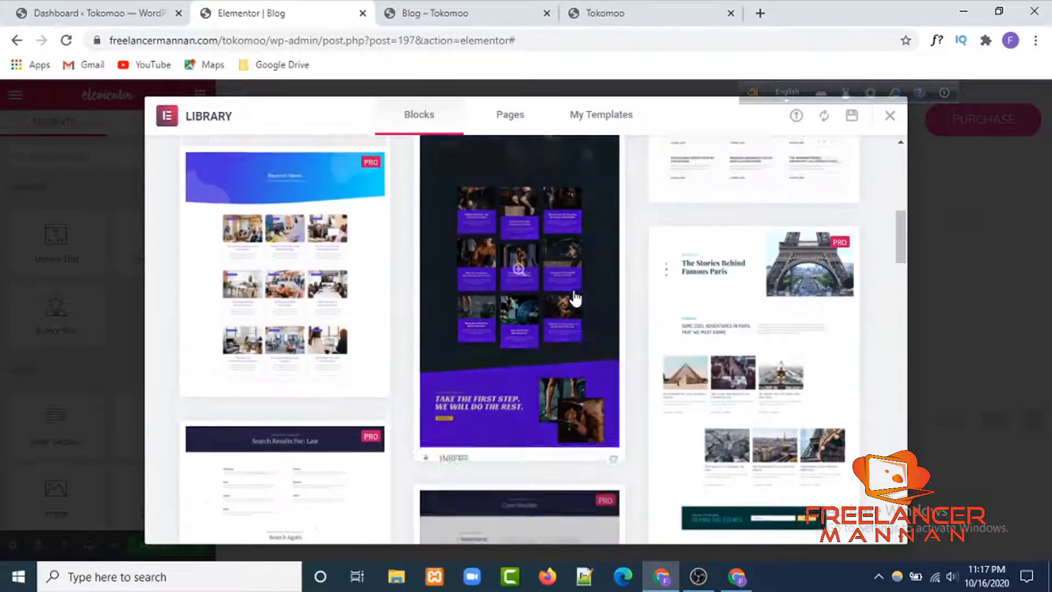
pyautogui.scroll(3, 574, 297)
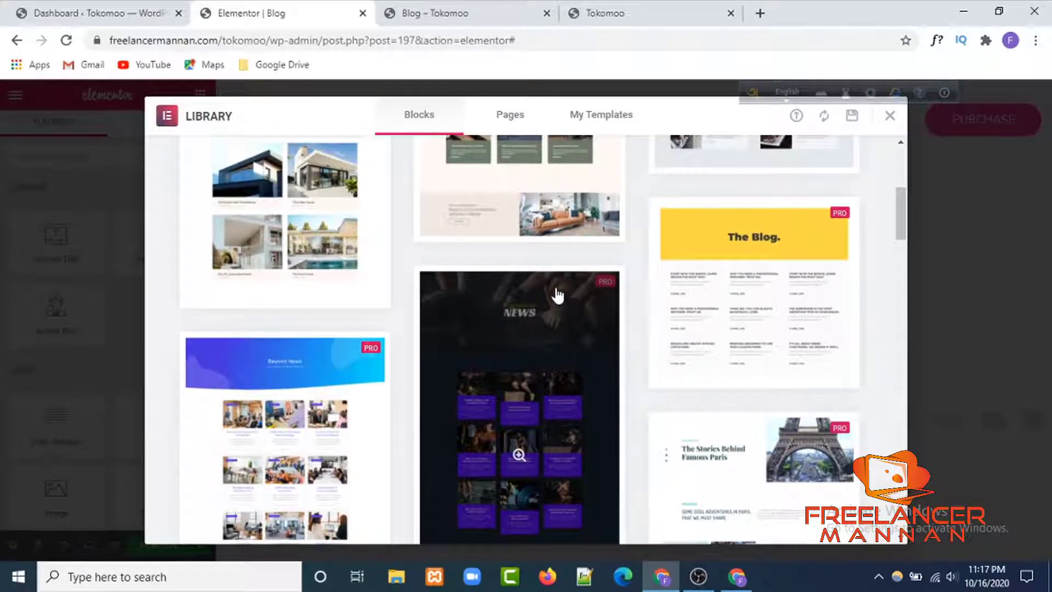
# Choose the yellow "The Blog." archive block for insertion and connect the site to the Elementor template library through the account login
pyautogui.moveTo(735, 287)
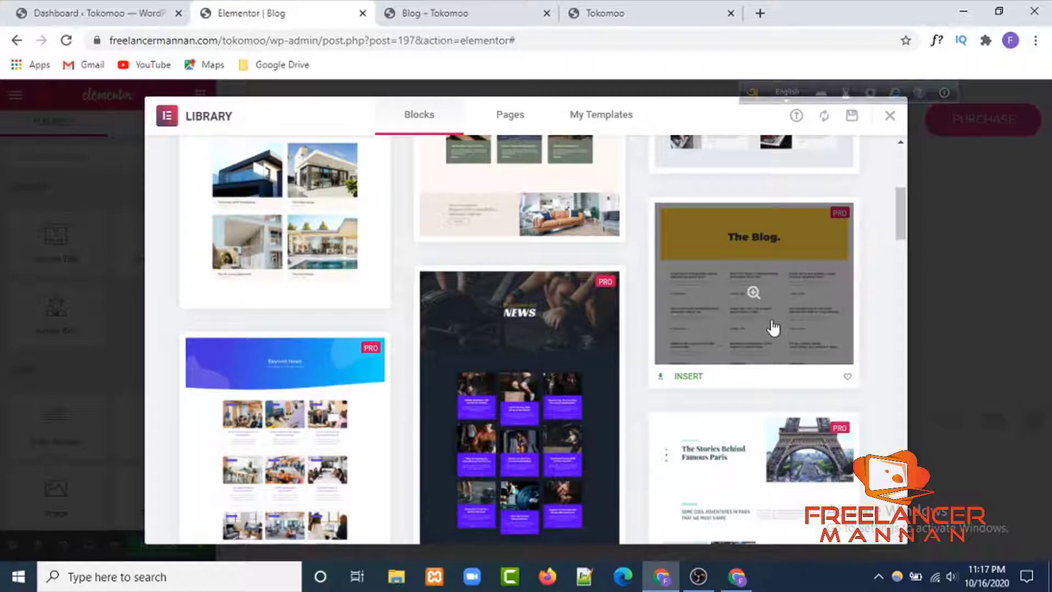
pyautogui.click(688, 376)
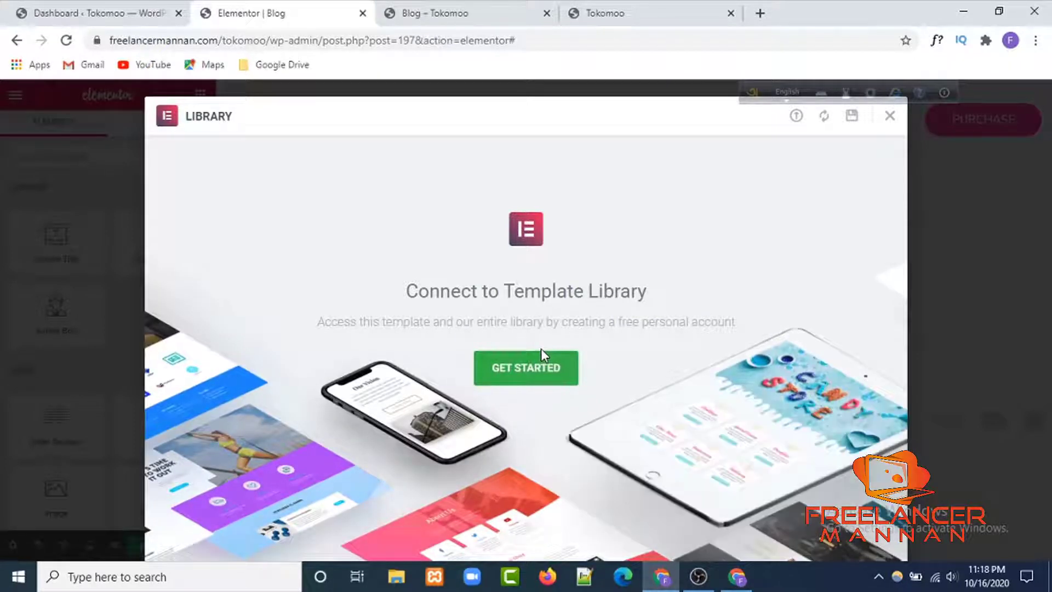
pyautogui.click(534, 378)
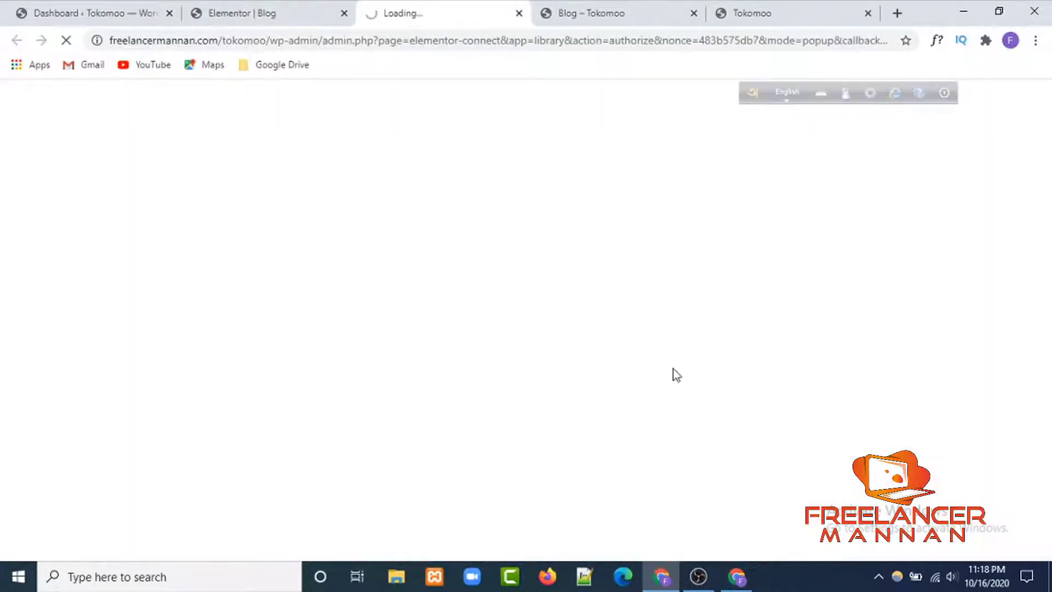
pyautogui.click(532, 395)
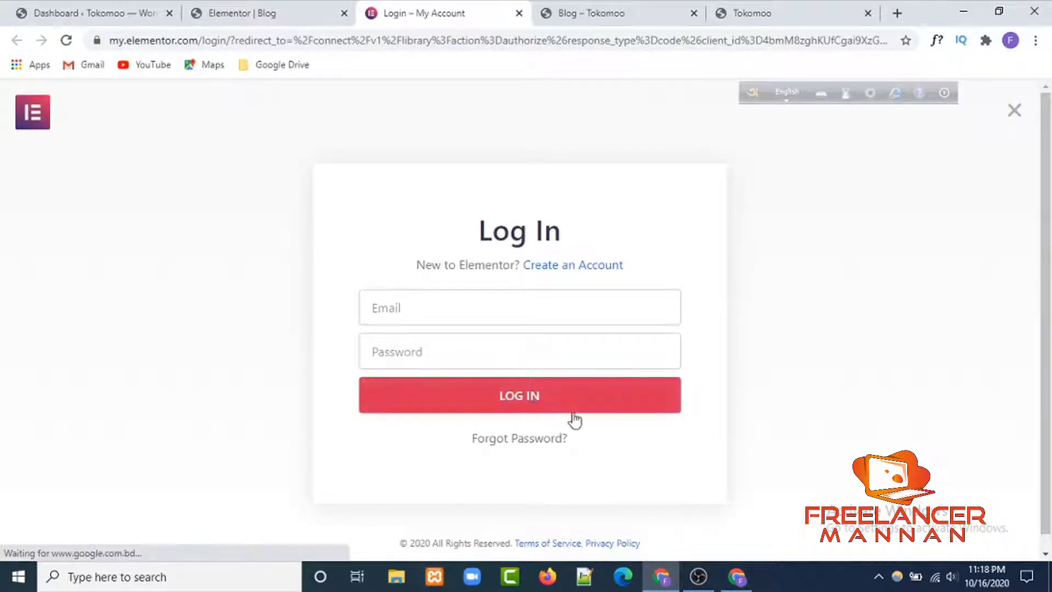
pyautogui.click(507, 393)
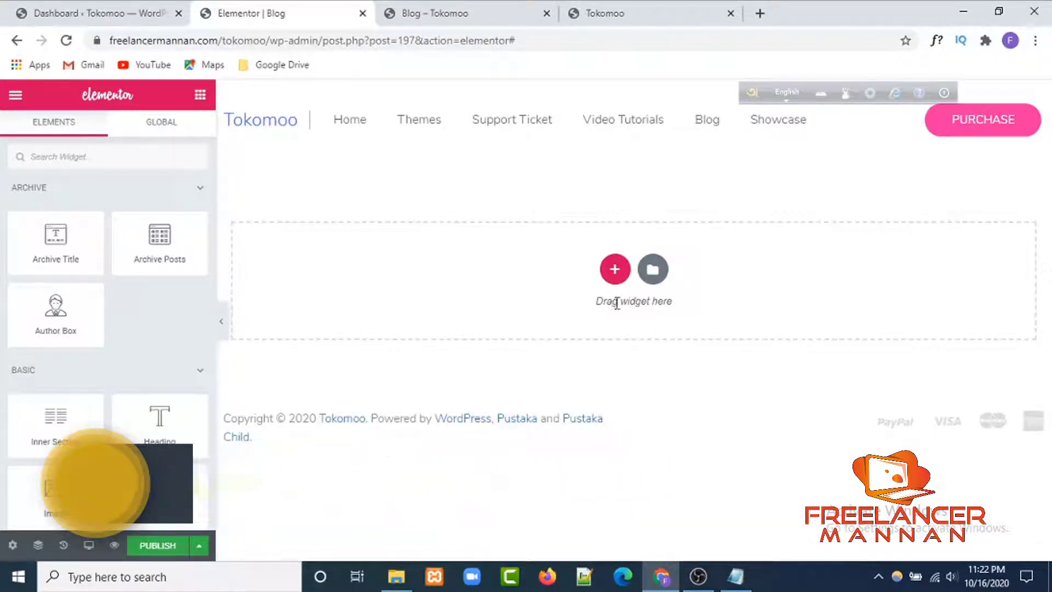
# Insert the yellow "The Blog." archive block from the template library into the Blog template
pyautogui.click(652, 270)
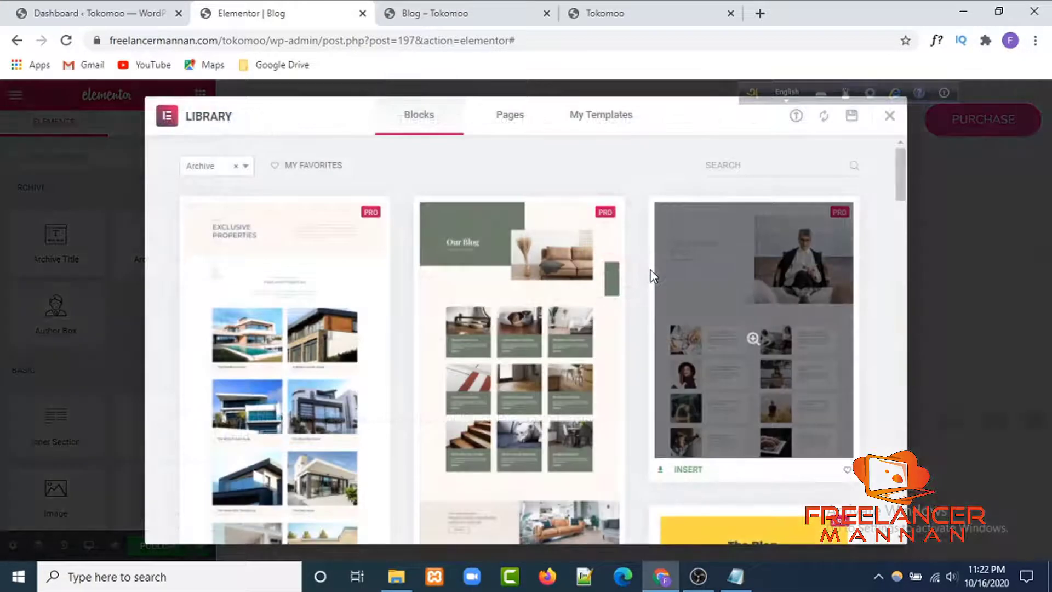
pyautogui.click(889, 115)
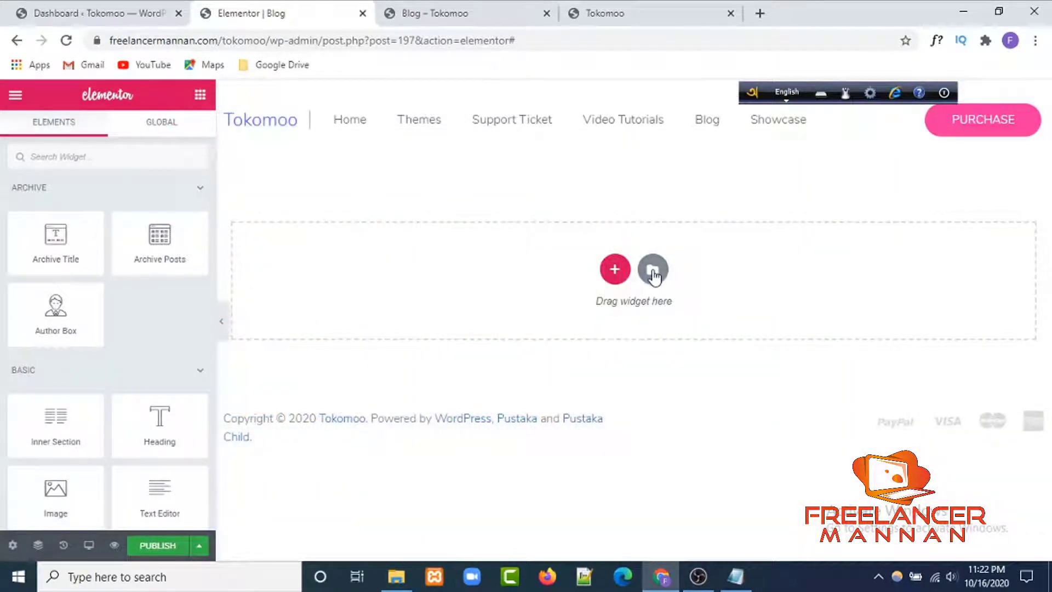
pyautogui.click(652, 271)
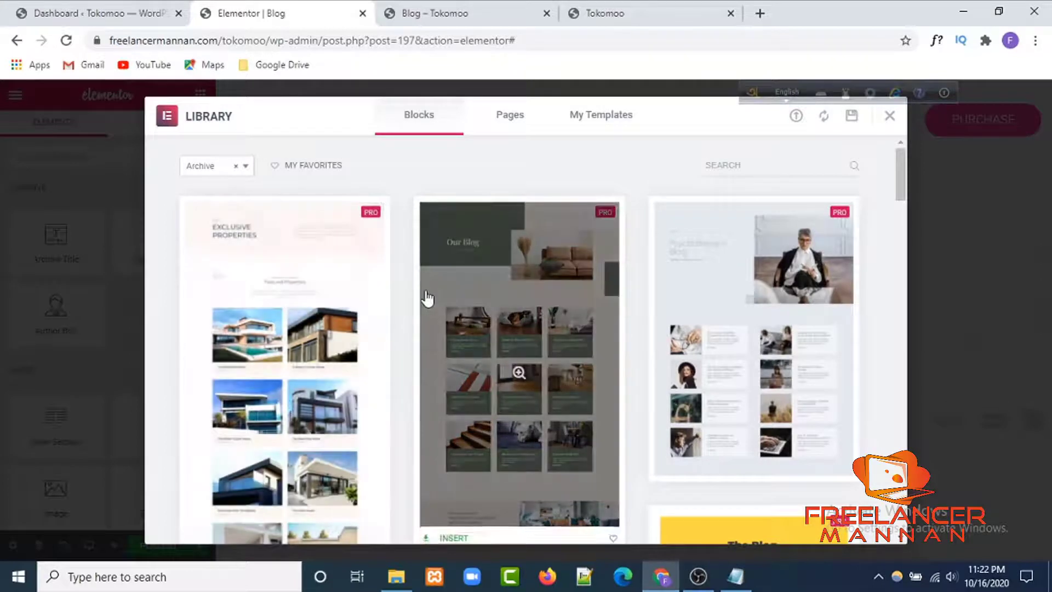
pyautogui.scroll(-4, 425, 298)
pyautogui.scroll(4, 425, 290)
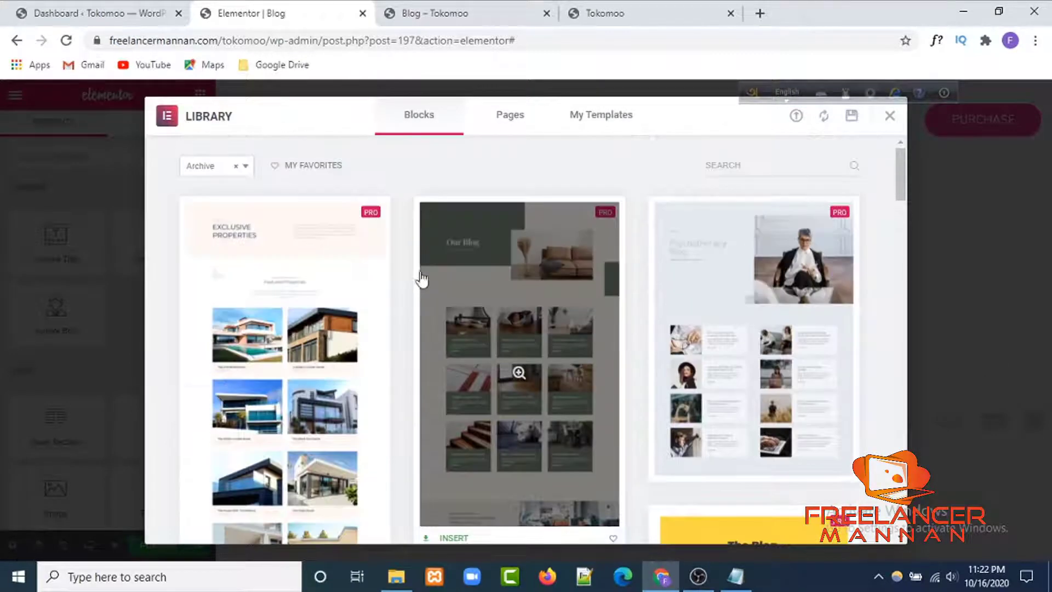
pyautogui.click(226, 172)
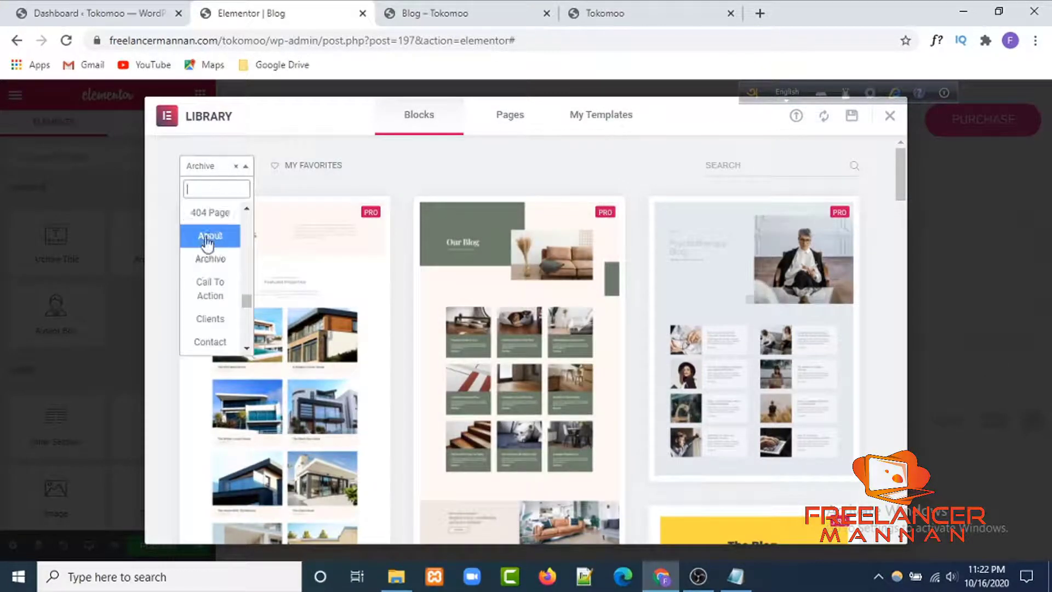
pyautogui.click(207, 167)
pyautogui.scroll(-5, 578, 307)
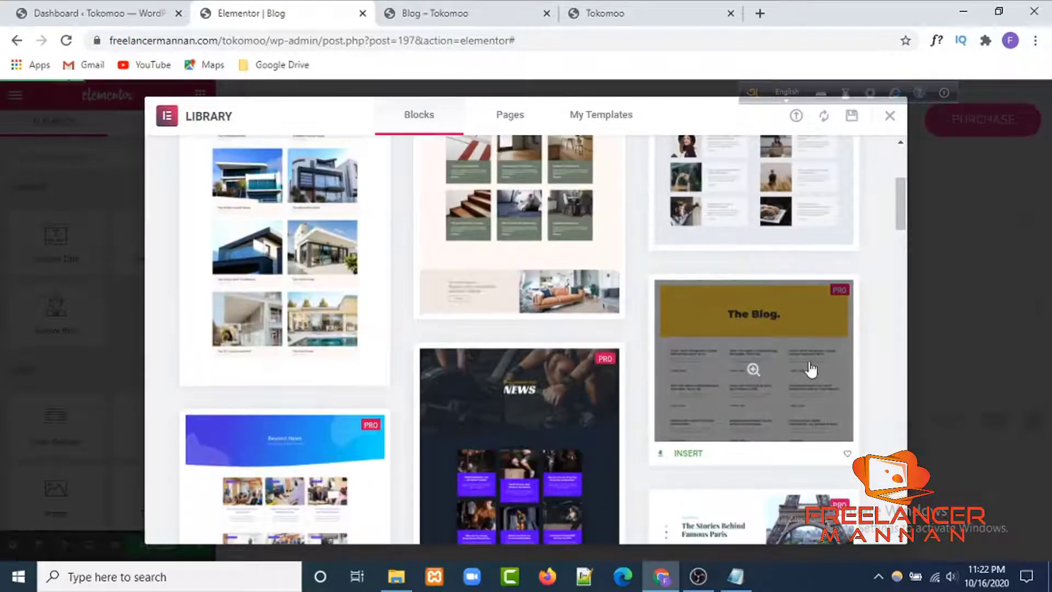
pyautogui.click(810, 368)
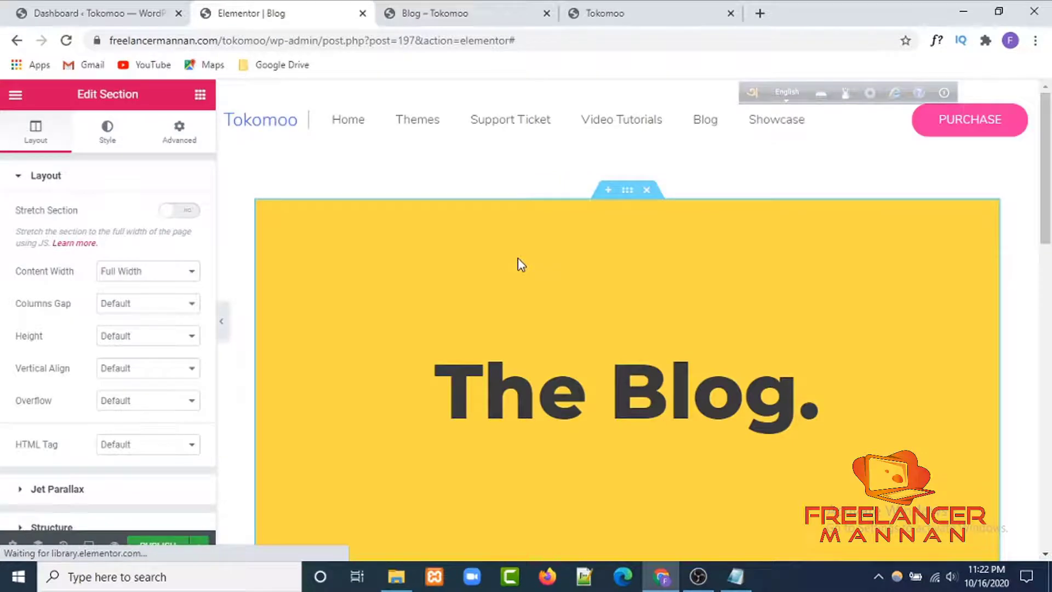
# Look over the inserted block's yellow header and post list, including a view without the editing panel
pyautogui.scroll(-4, 564, 331)
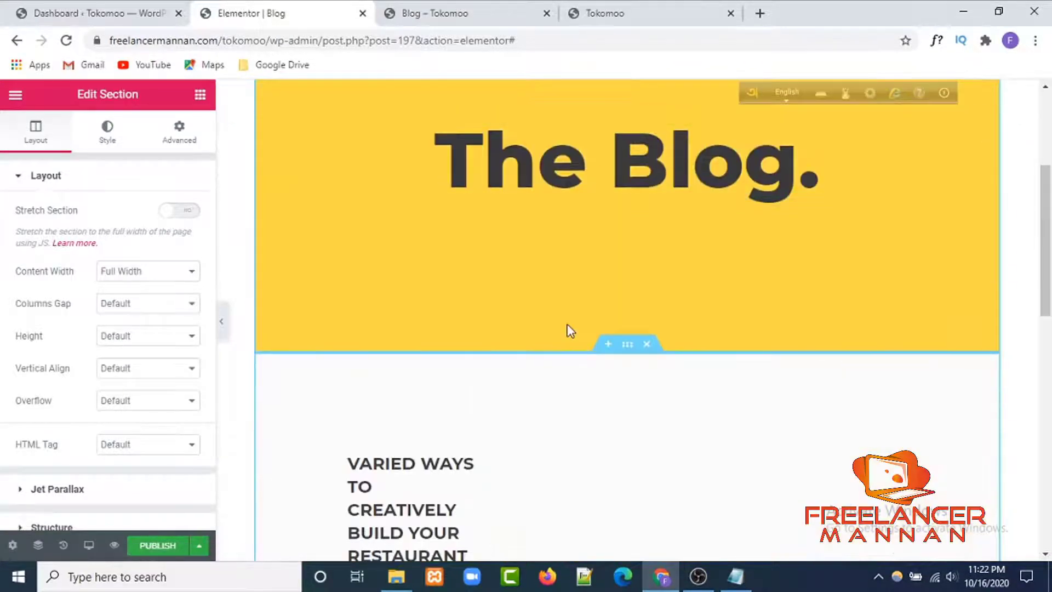
pyautogui.scroll(-3, 570, 329)
pyautogui.scroll(5, 592, 321)
pyautogui.scroll(-4, 609, 312)
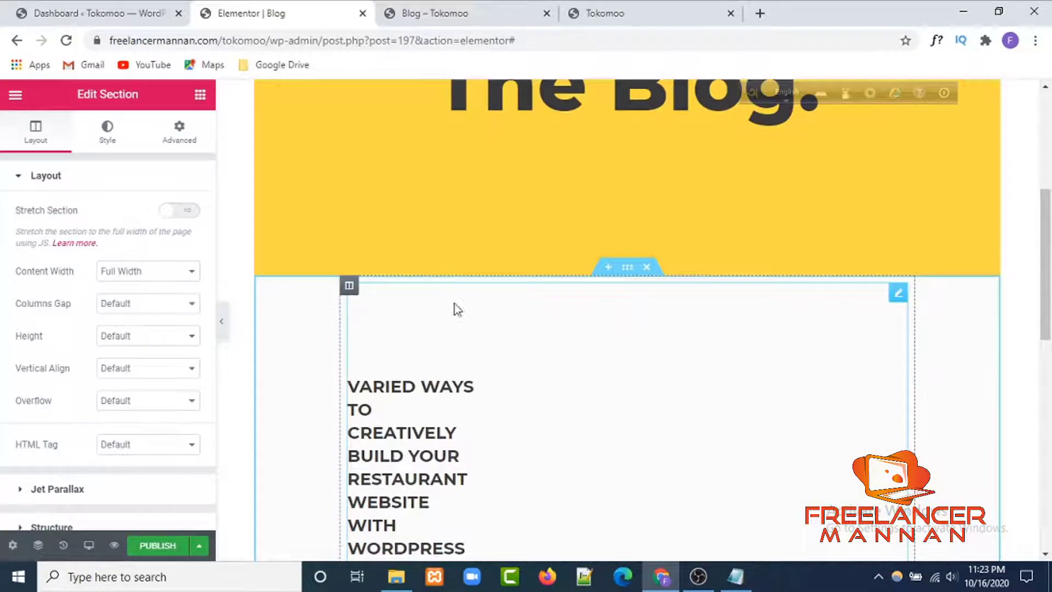
pyautogui.scroll(5, 457, 309)
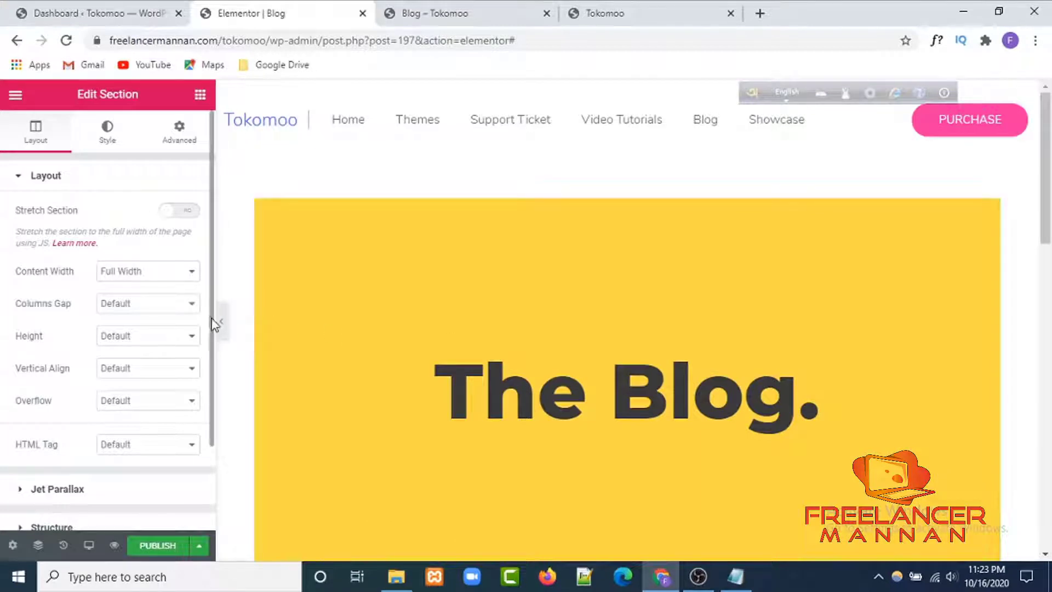
pyautogui.hotkey('ctrl', 'p')
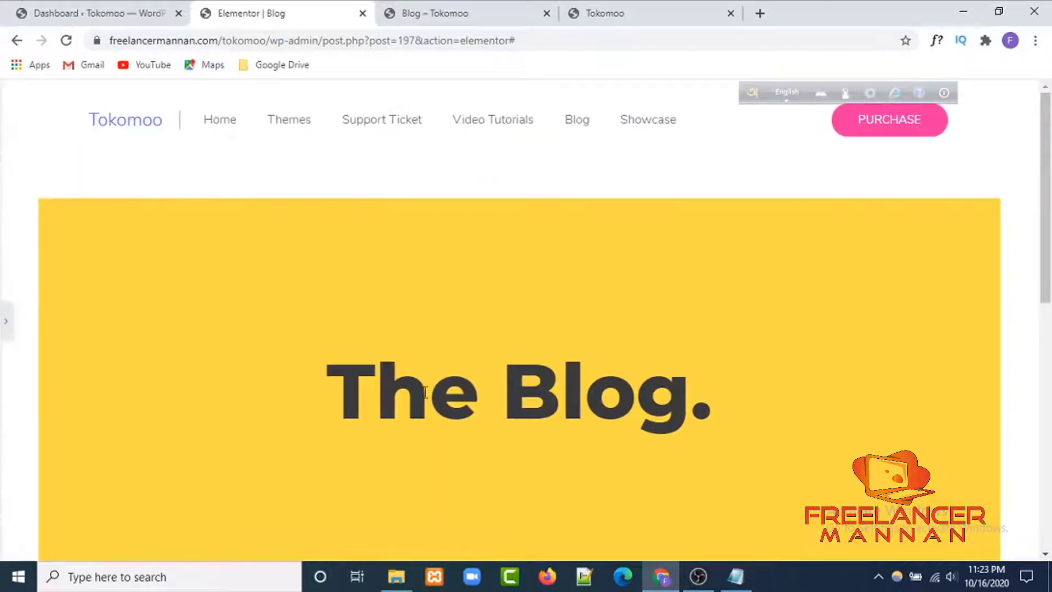
pyautogui.click(7, 322)
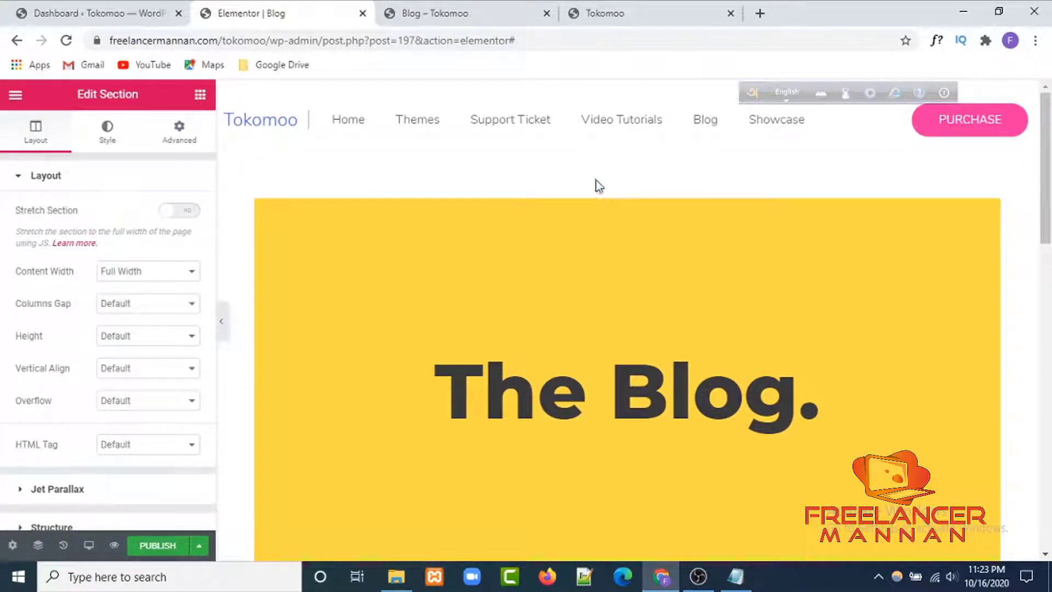
# Check the reference page's blog banner and post layout for comparison with the inserted block
pyautogui.click(603, 13)
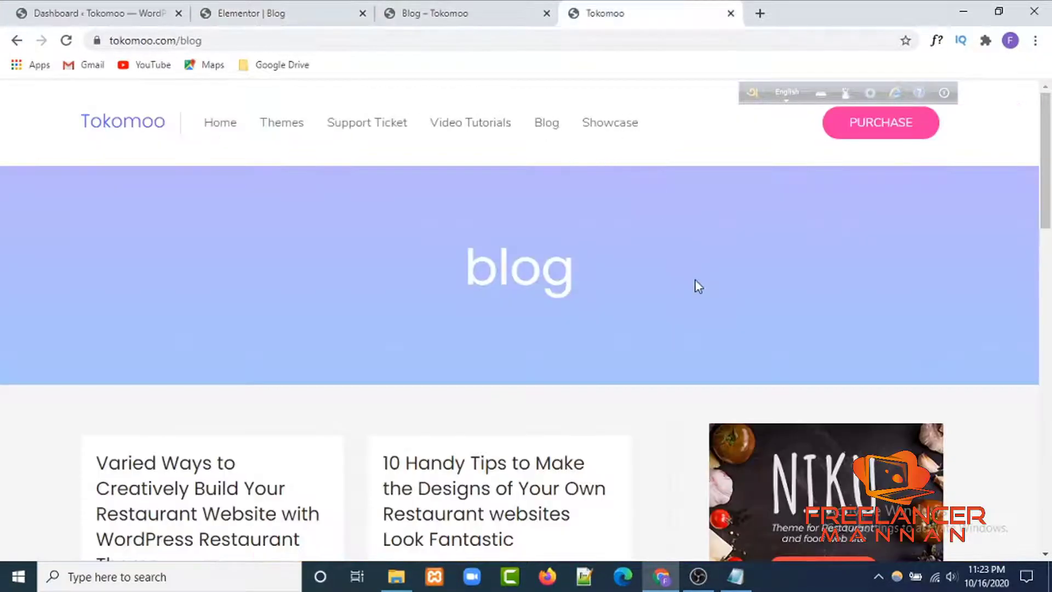
pyautogui.scroll(-3, 624, 278)
pyautogui.scroll(-2, 623, 278)
pyautogui.scroll(4, 622, 279)
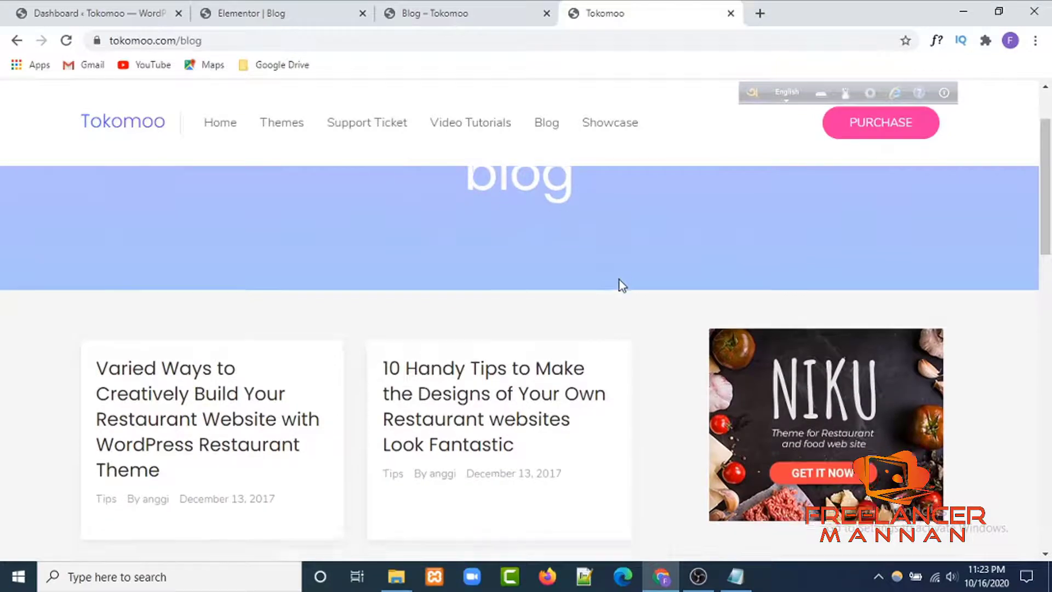
pyautogui.scroll(-4, 621, 282)
pyautogui.scroll(6, 619, 281)
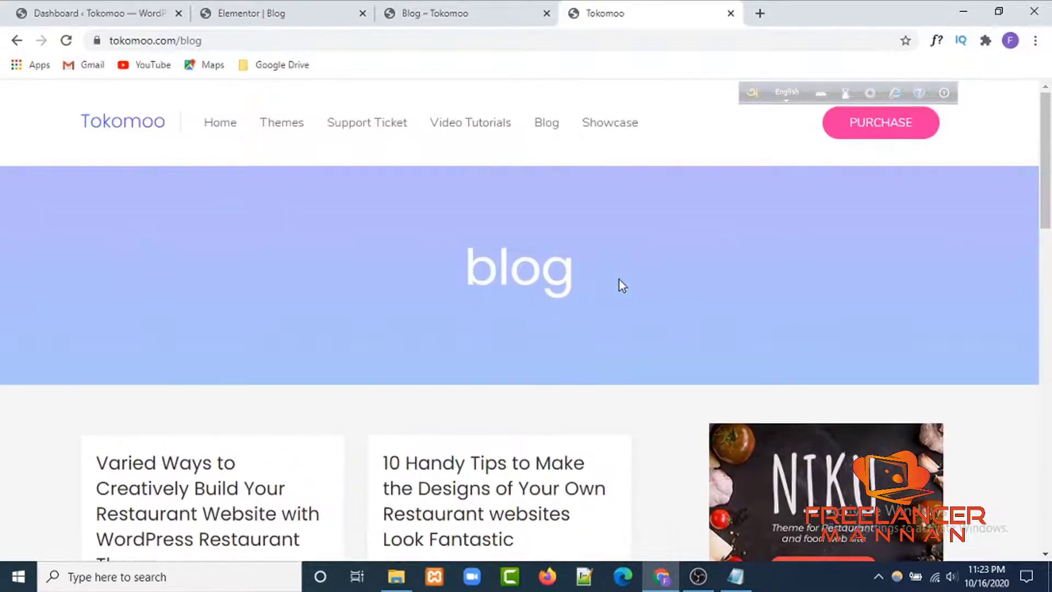
pyautogui.click(440, 12)
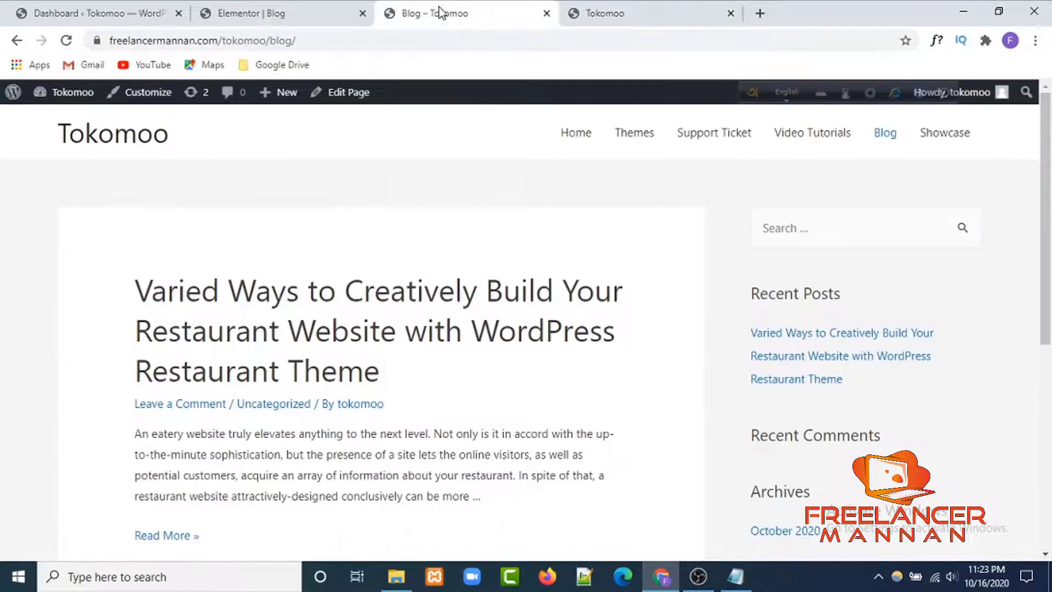
pyautogui.click(316, 16)
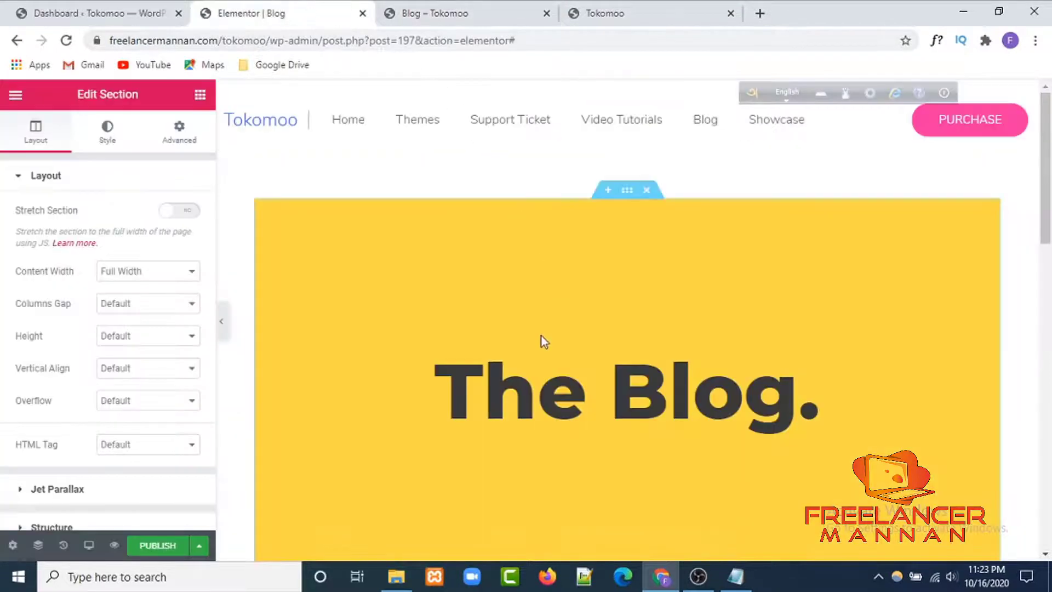
# Try stretching the yellow "The Blog." header section to full width, and remove the inserted block from the template
pyautogui.scroll(-3, 539, 345)
pyautogui.scroll(2, 534, 348)
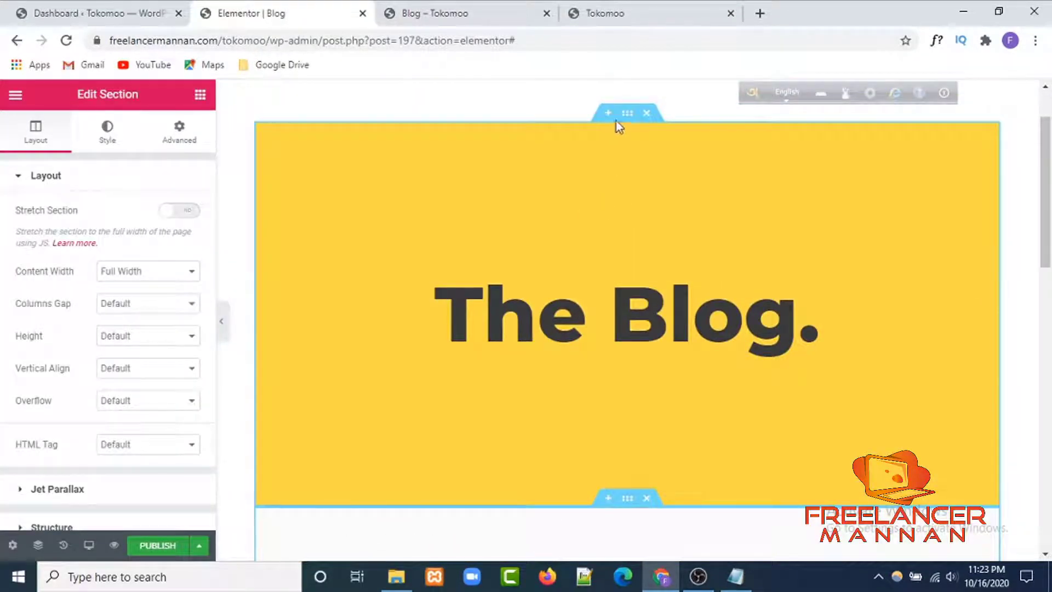
pyautogui.click(628, 115)
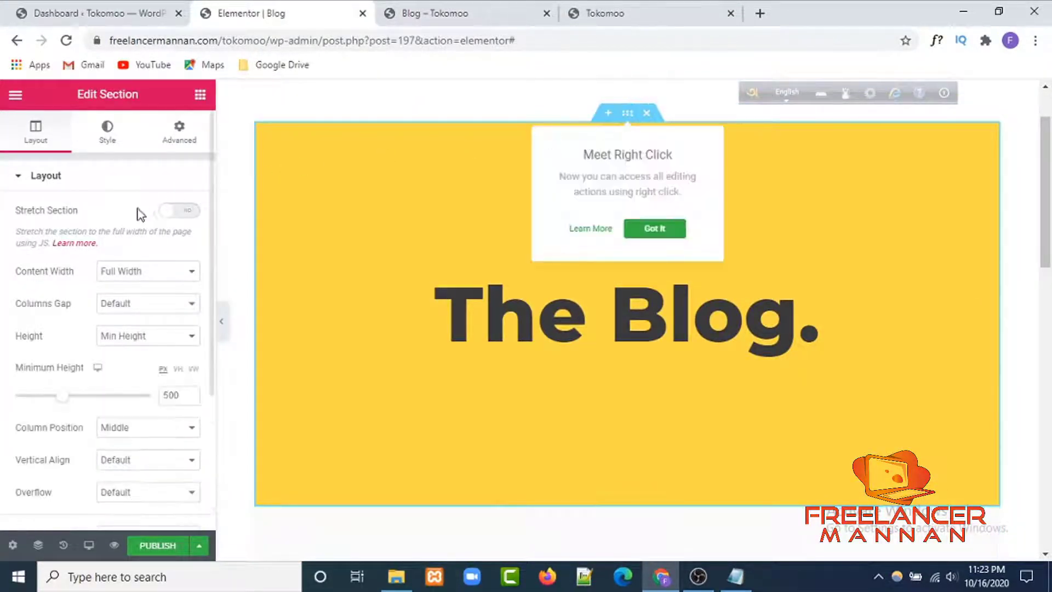
pyautogui.click(182, 211)
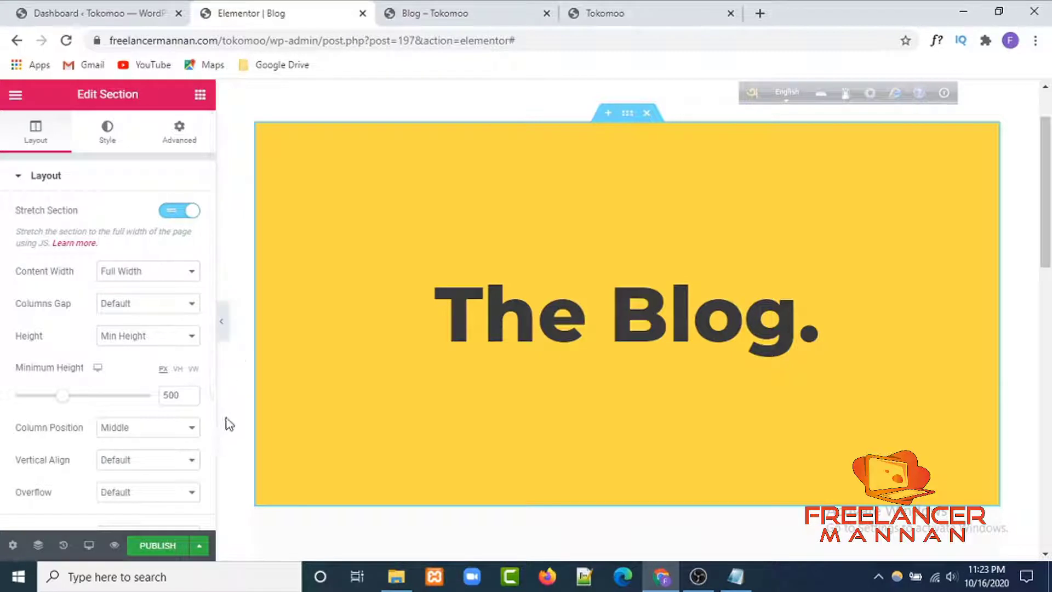
pyautogui.click(226, 324)
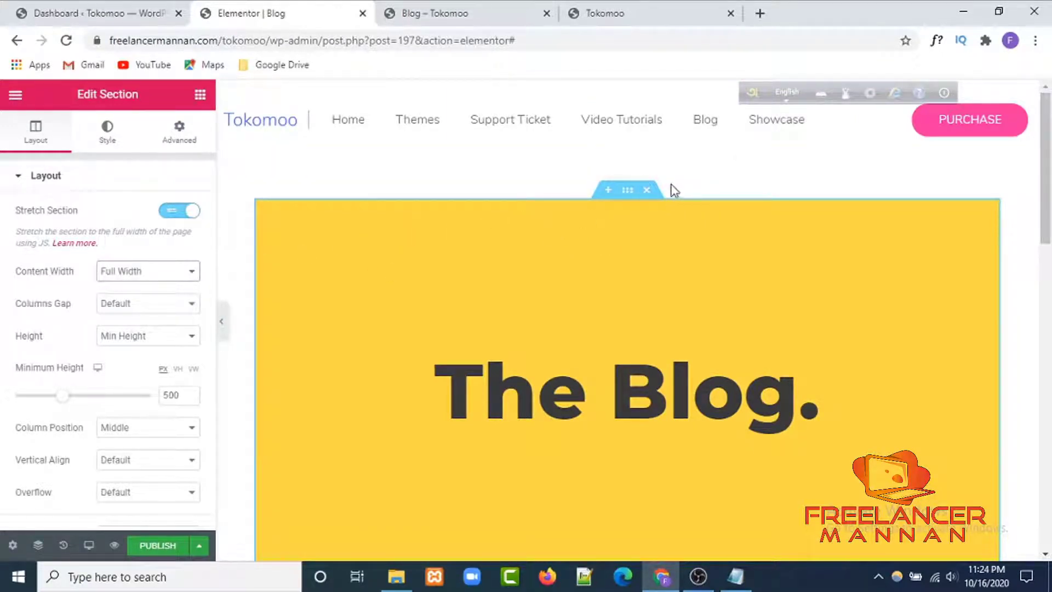
pyautogui.click(646, 191)
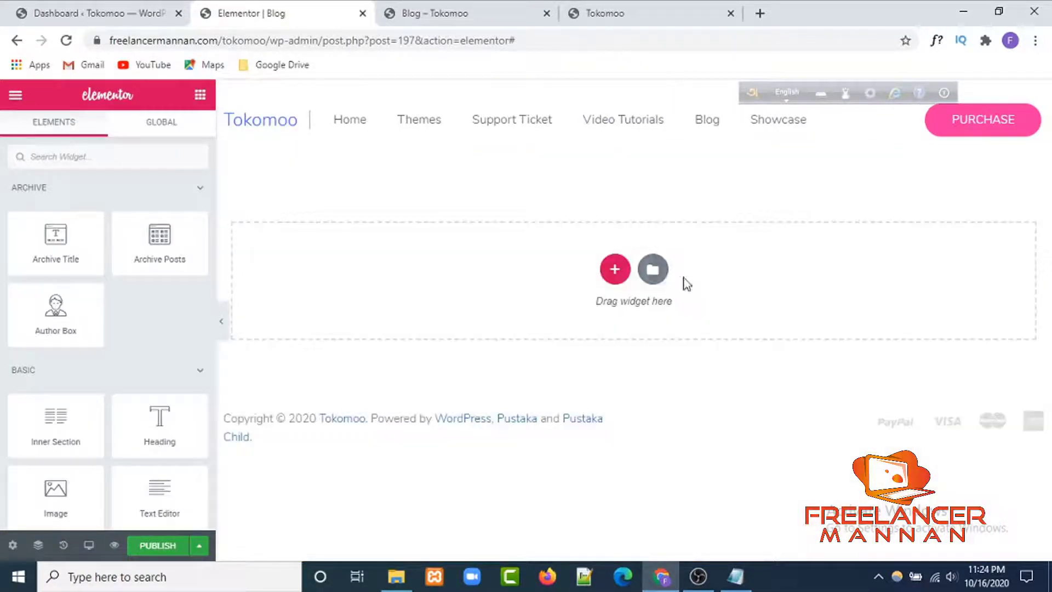
# Examine the reference page's banner, two-column post cards and sidebar, and compare them with the site's own blog page
pyautogui.click(614, 15)
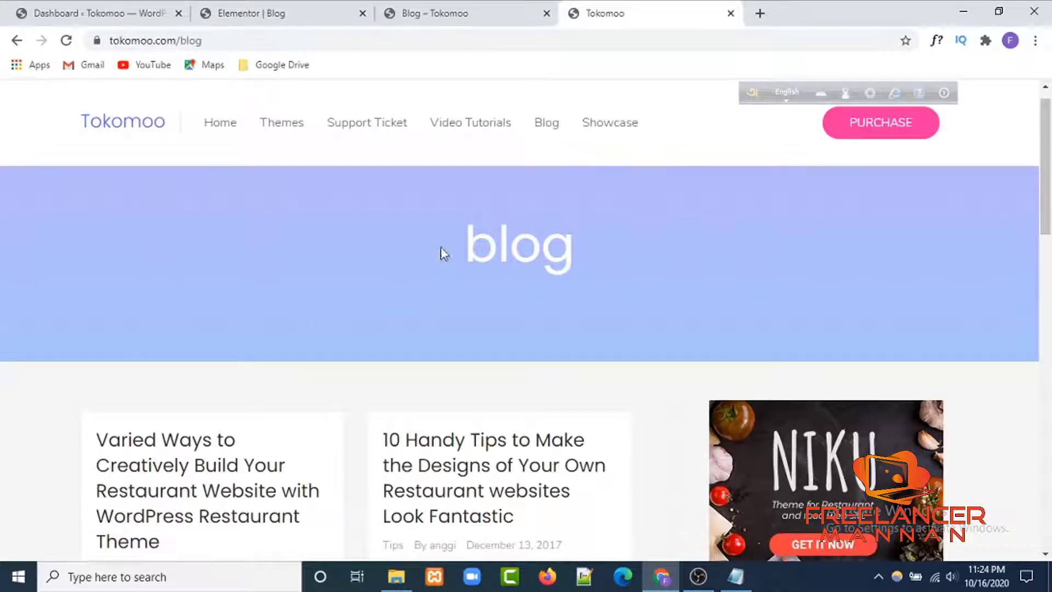
pyautogui.click(273, 13)
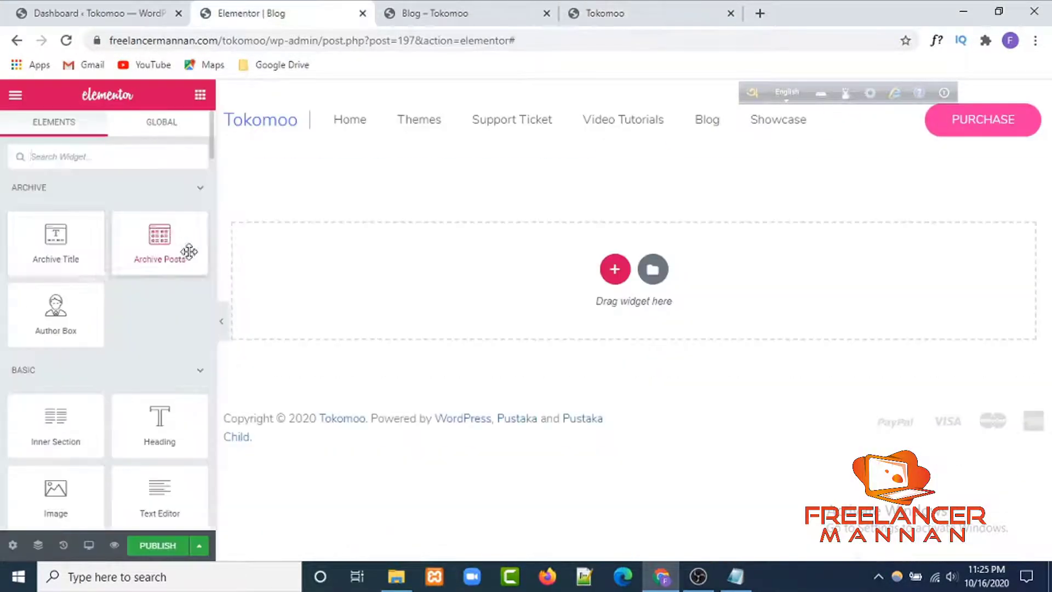
pyautogui.click(422, 22)
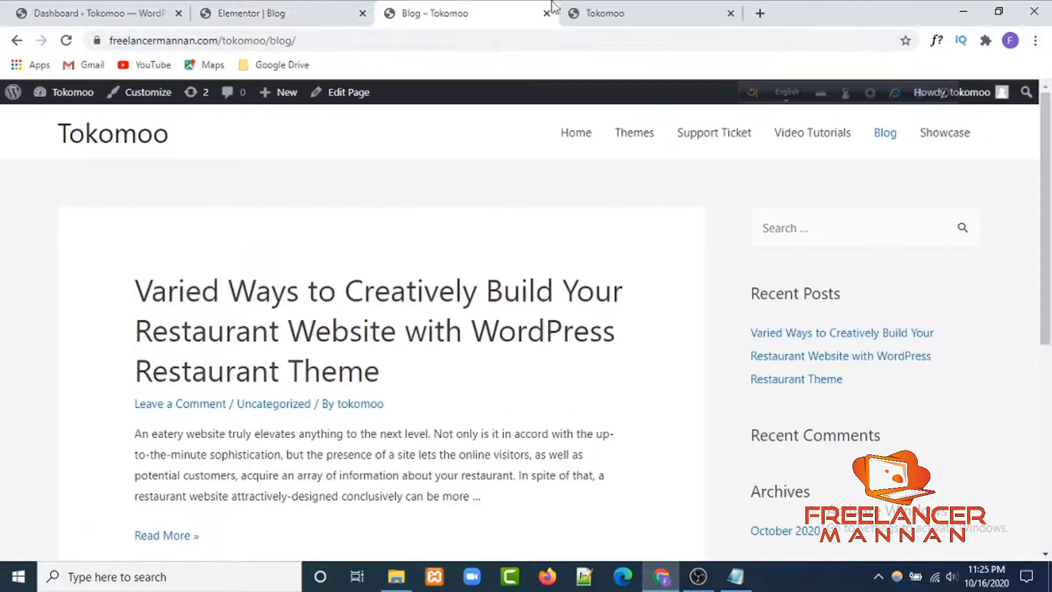
pyautogui.click(581, 13)
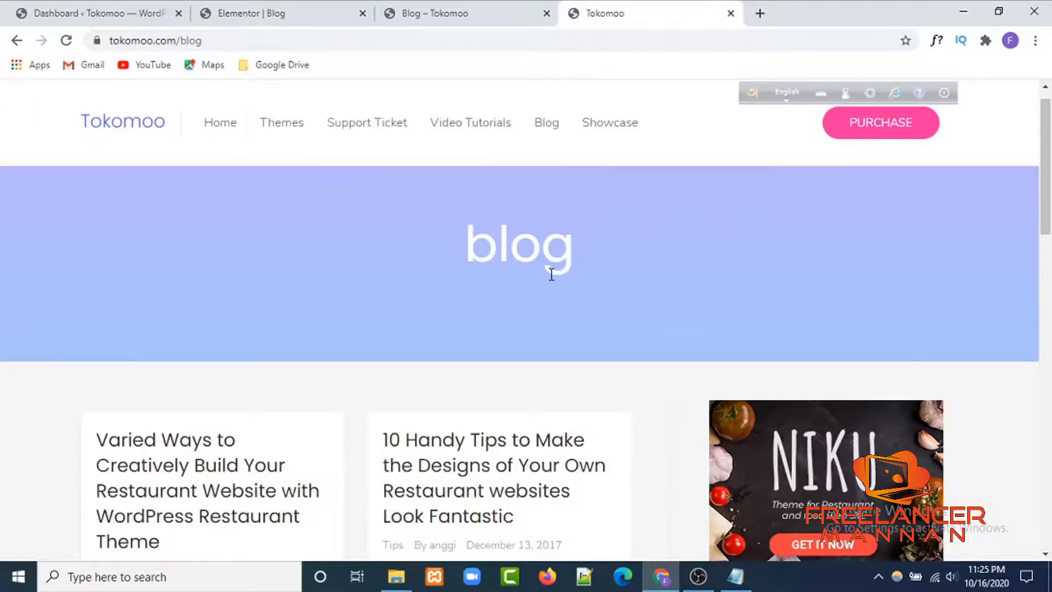
pyautogui.scroll(-6, 581, 298)
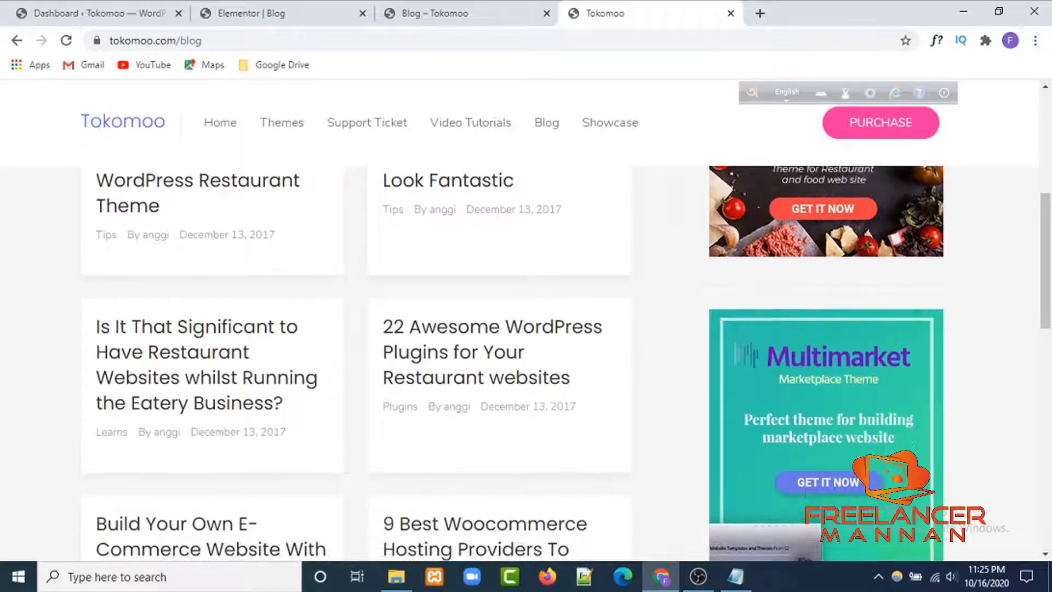
pyautogui.scroll(6, 831, 379)
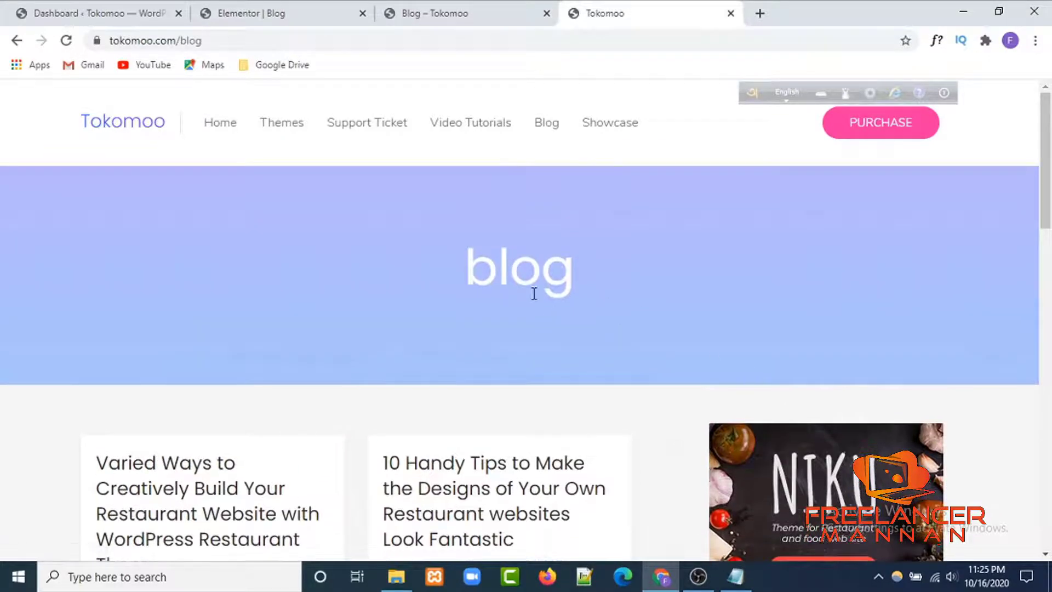
pyautogui.click(479, 12)
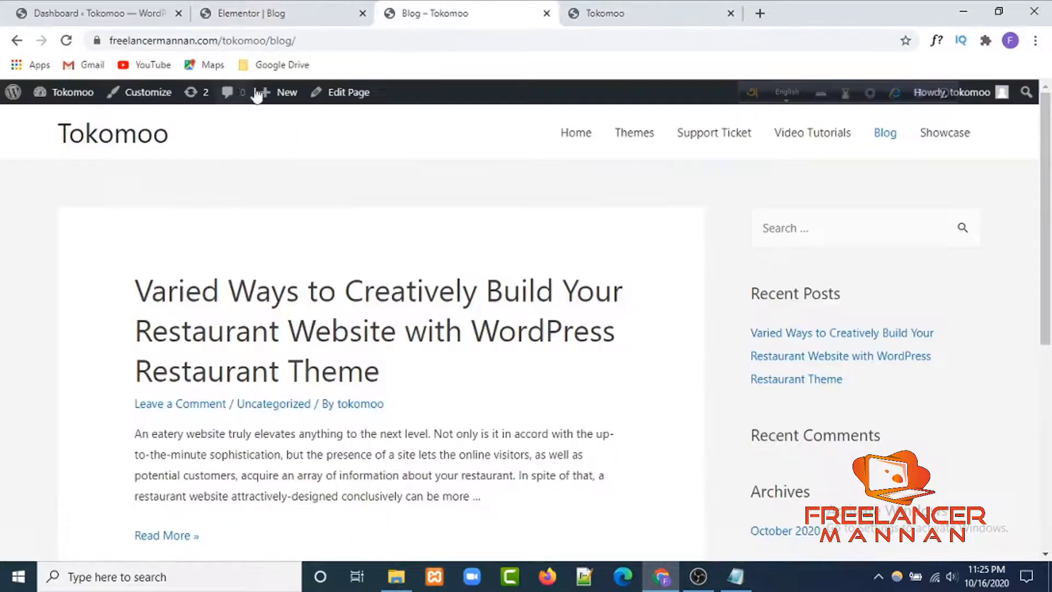
pyautogui.click(249, 16)
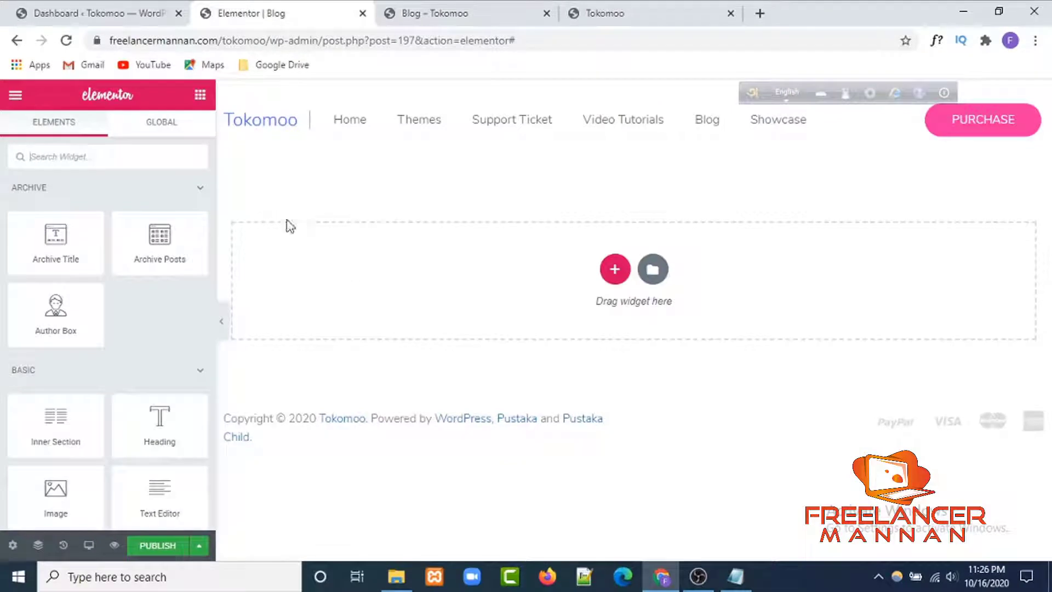
# Add a single-column section to the empty template with Stretch Section enabled and Content Width set to Full Width
pyautogui.click(615, 269)
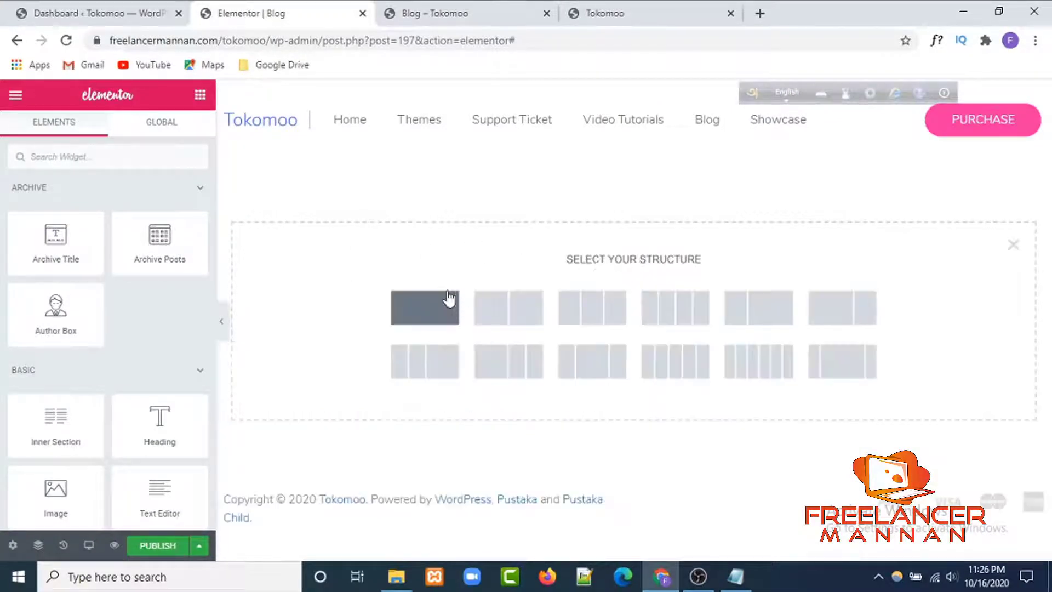
pyautogui.click(414, 290)
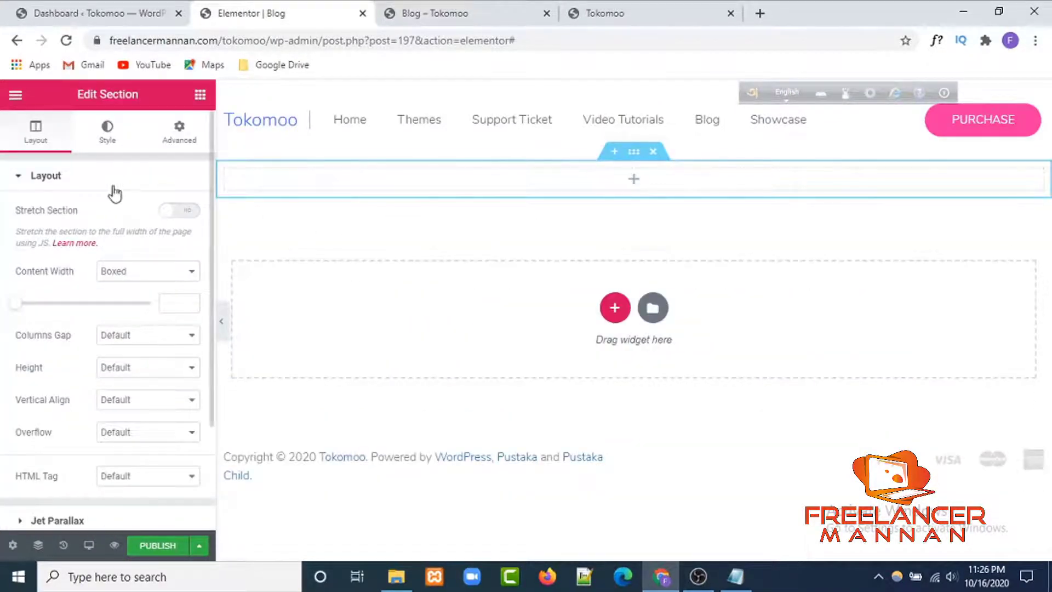
pyautogui.click(186, 211)
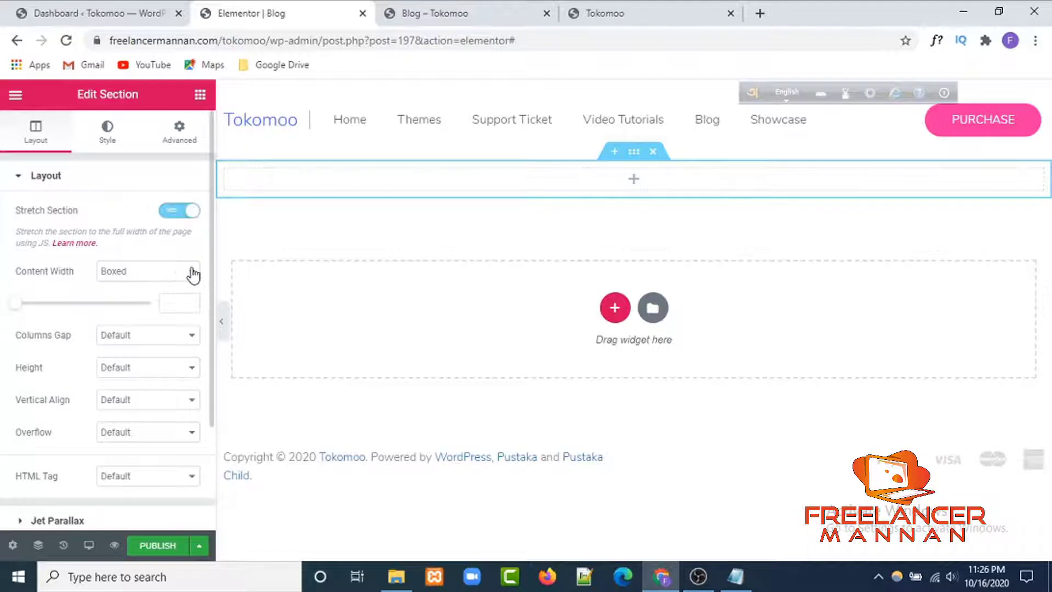
pyautogui.click(191, 272)
pyautogui.click(144, 301)
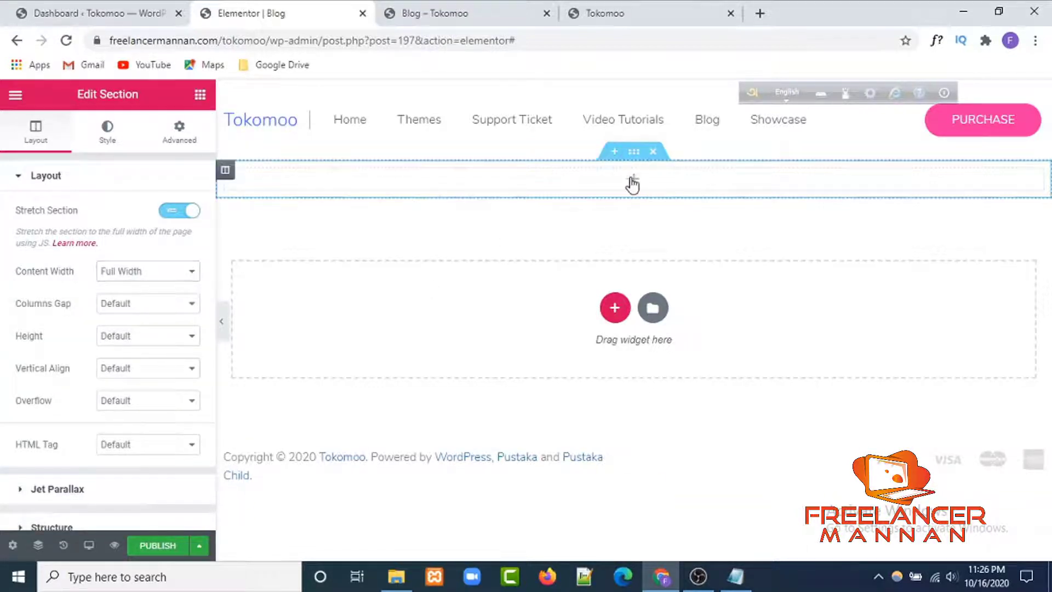
# Add a Heading widget to the empty full-width section and set its title to "blog"
pyautogui.click(633, 179)
pyautogui.scroll(-3, 123, 320)
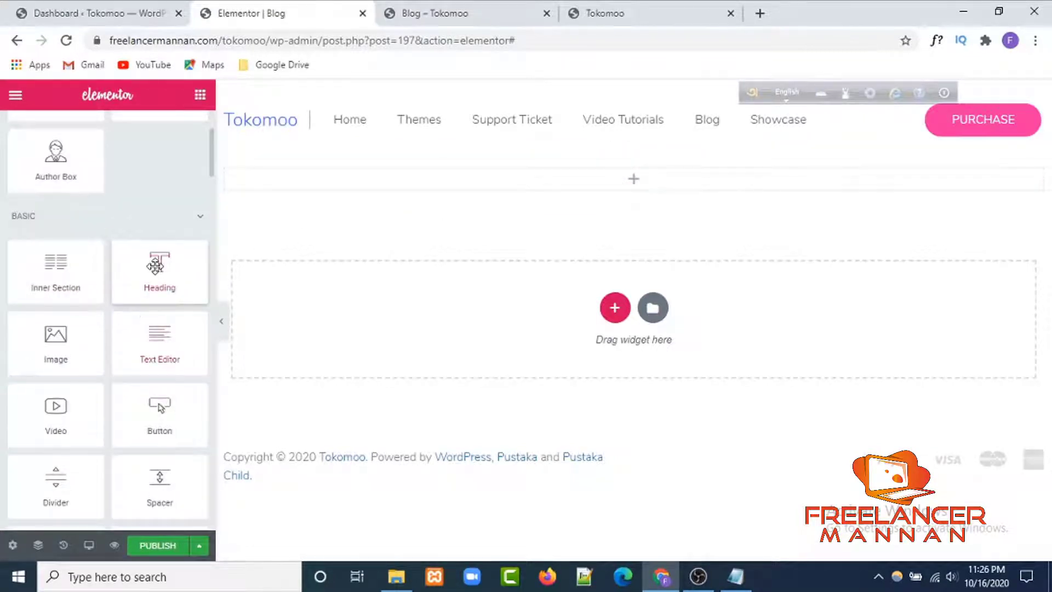
pyautogui.moveTo(155, 263); pyautogui.dragTo(636, 175)
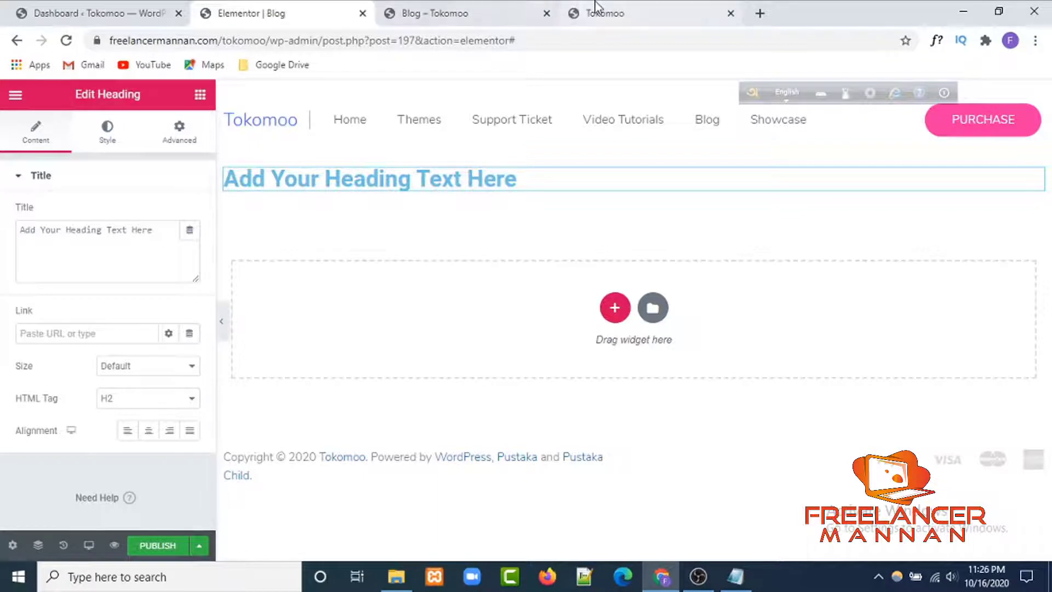
pyautogui.click(605, 16)
pyautogui.click(465, 14)
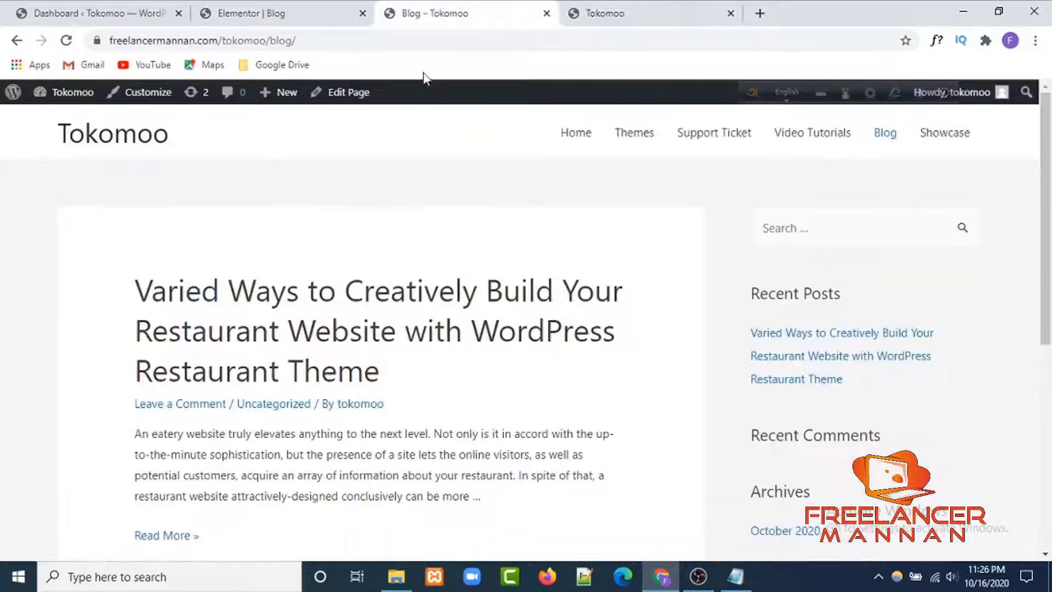
pyautogui.click(246, 16)
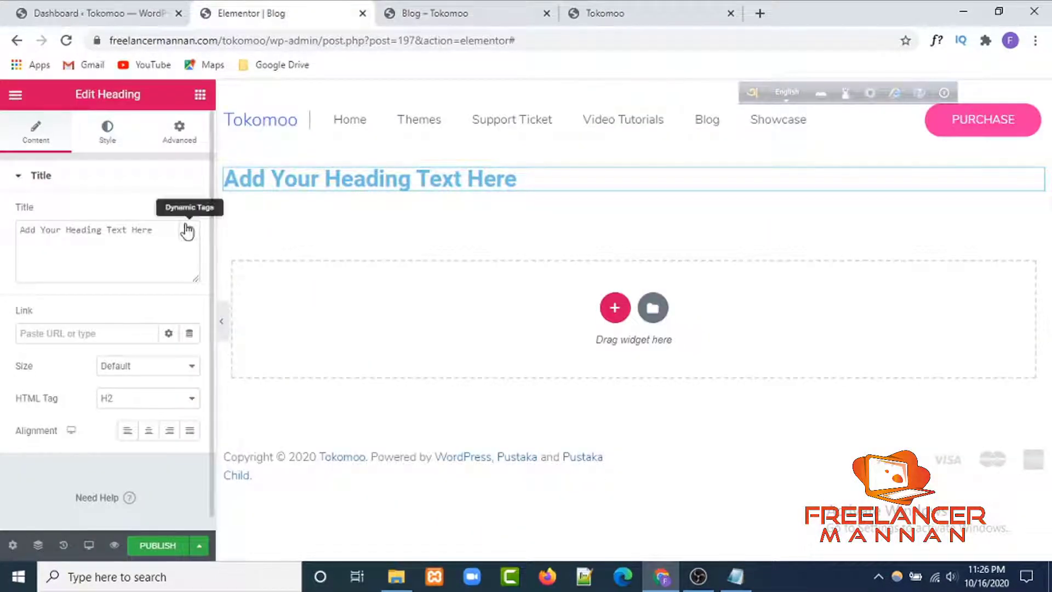
pyautogui.moveTo(158, 230); pyautogui.dragTo(28, 227)
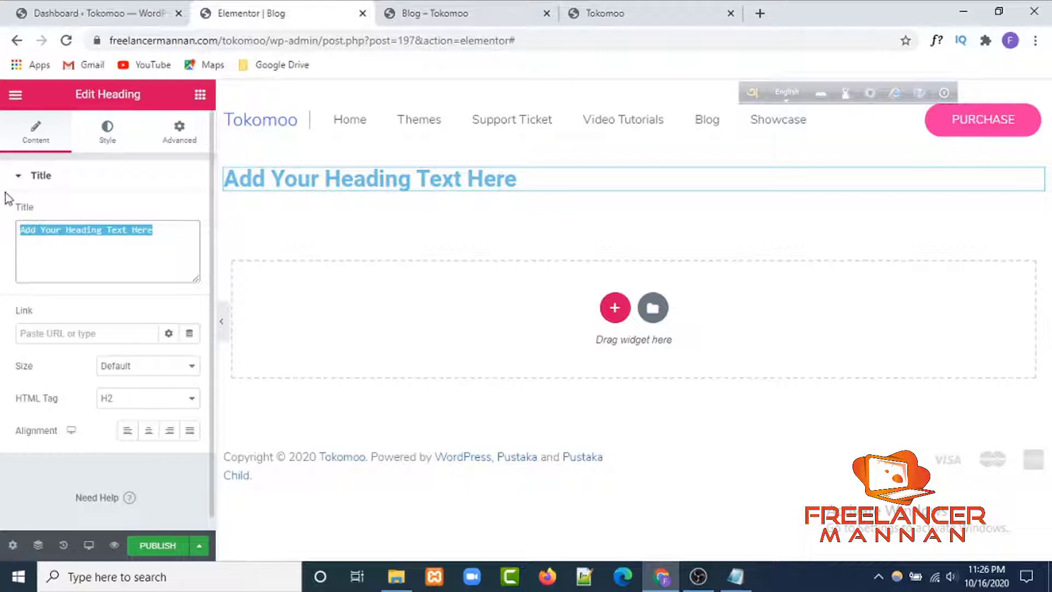
pyautogui.write('blog')
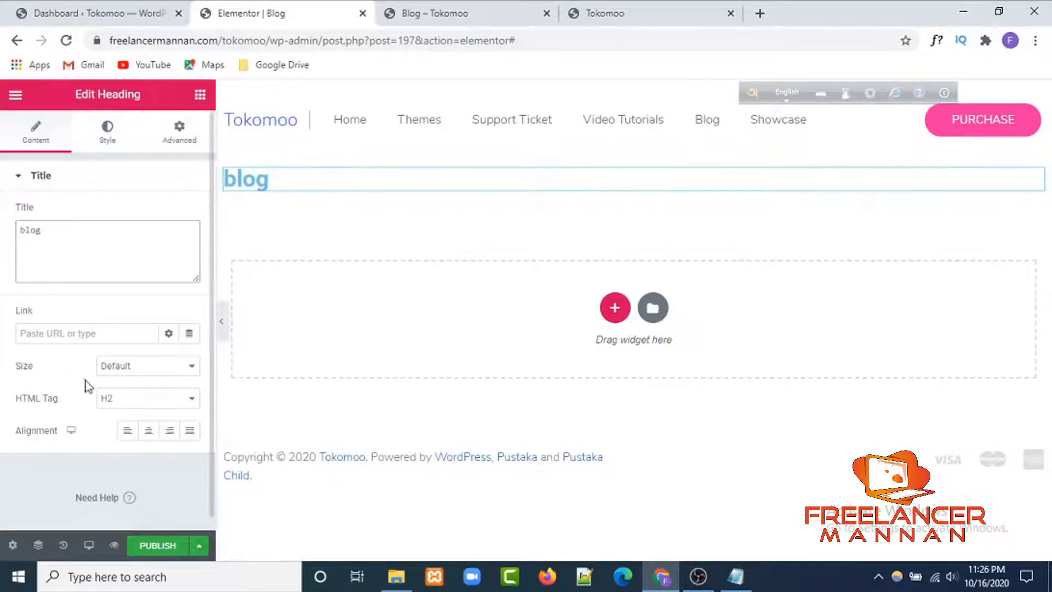
# Center the blog heading and set its HTML tag to H1
pyautogui.click(148, 431)
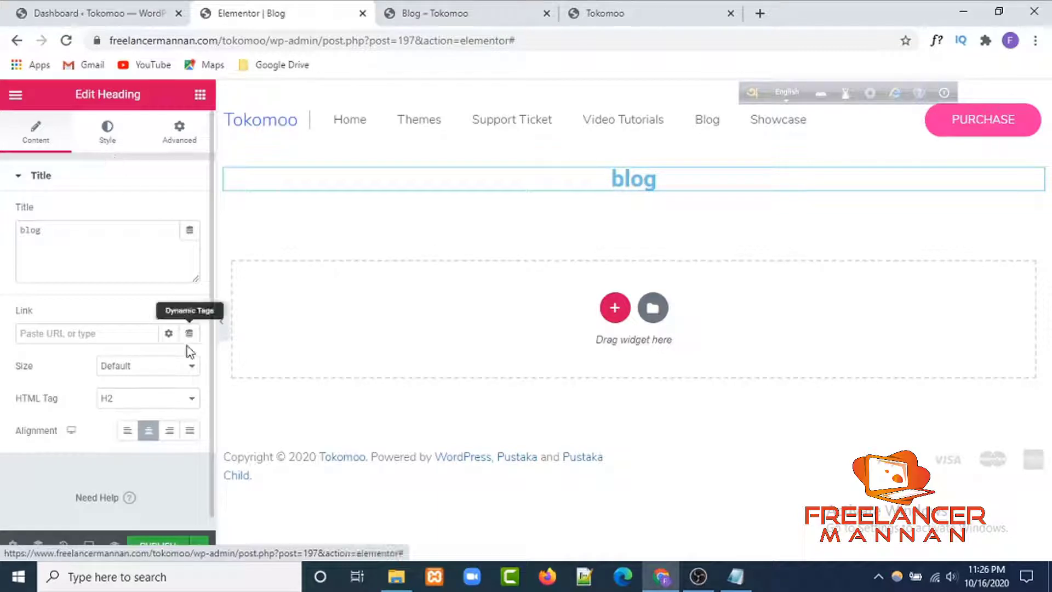
pyautogui.click(191, 404)
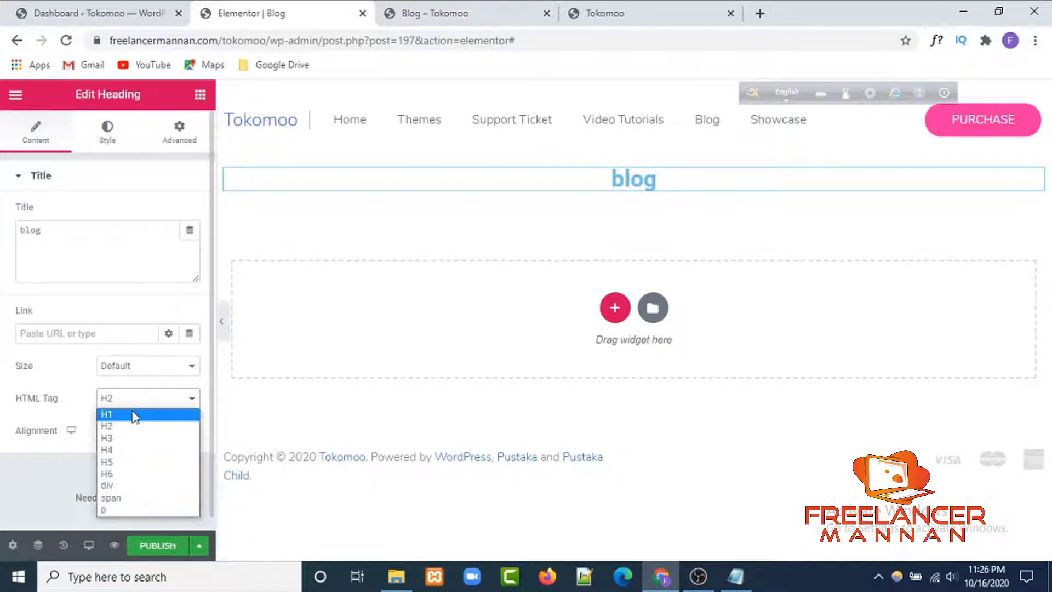
pyautogui.click(134, 414)
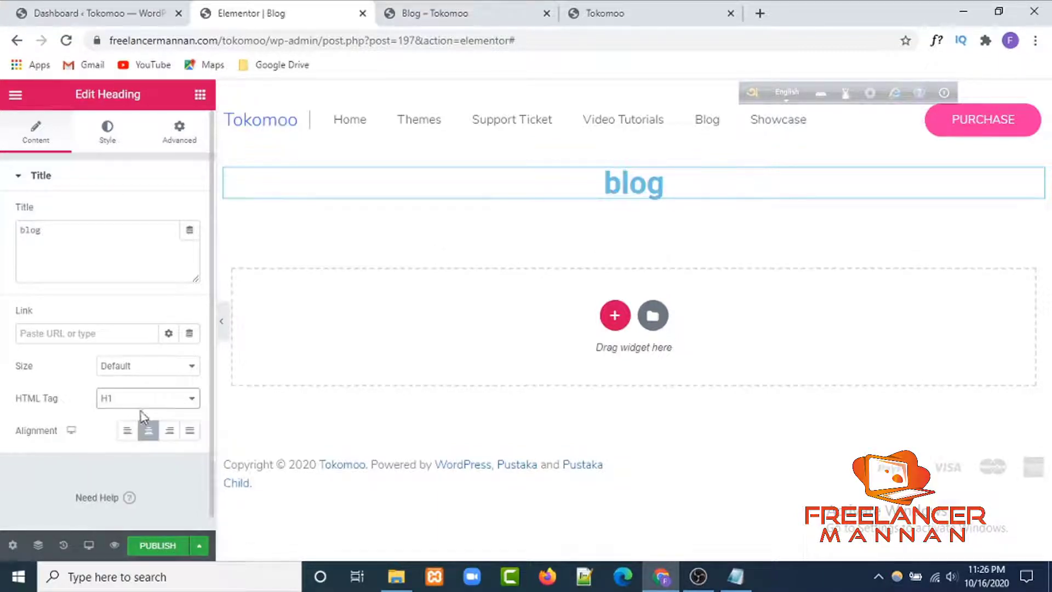
# Inspect the font family, size, weight, line height and color of the reference page's banner heading with WhatFont
pyautogui.click(108, 144)
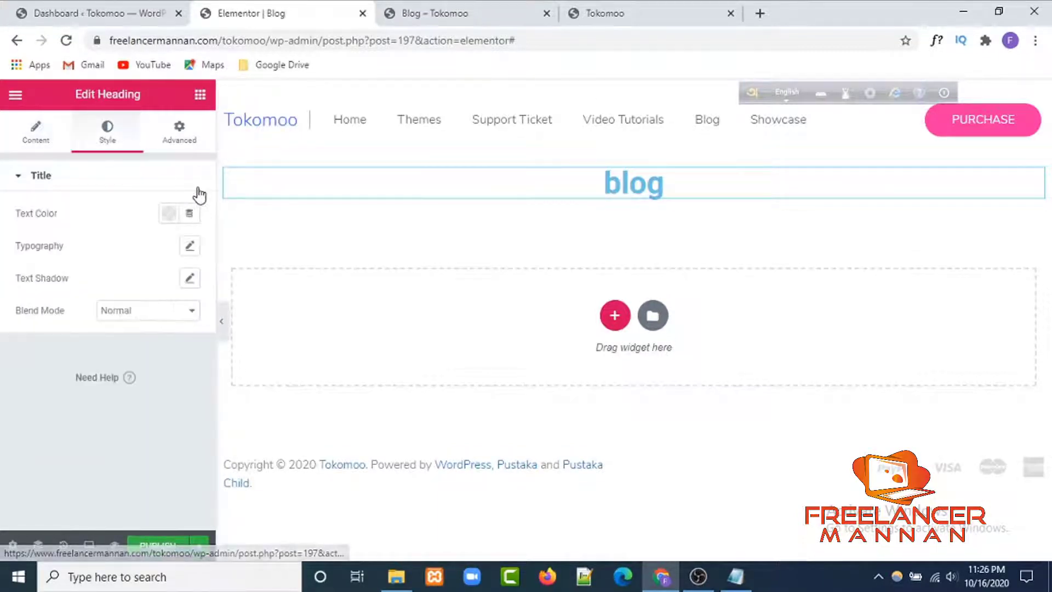
pyautogui.click(606, 17)
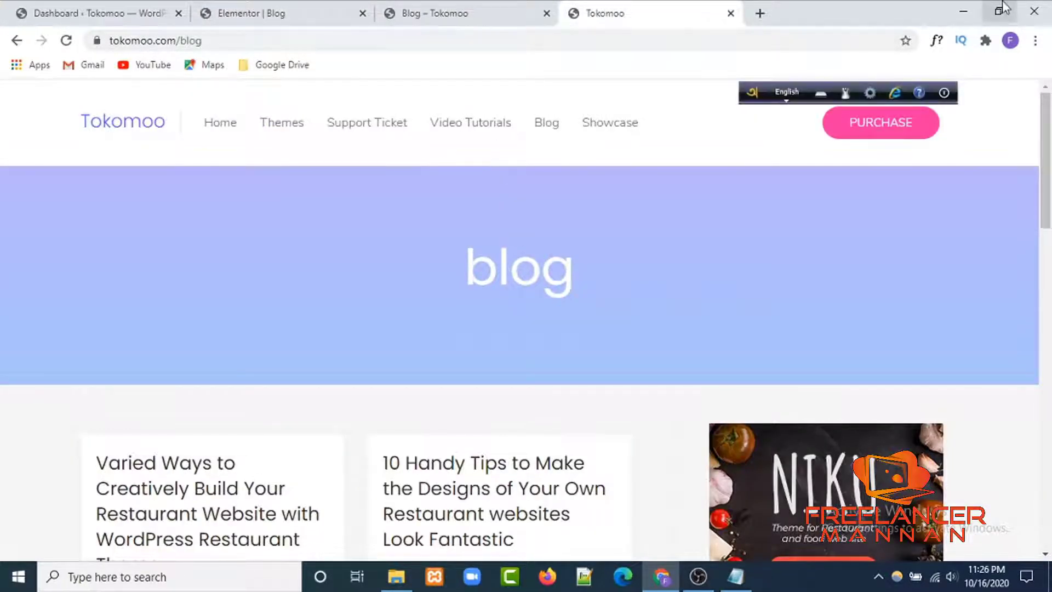
pyautogui.click(936, 41)
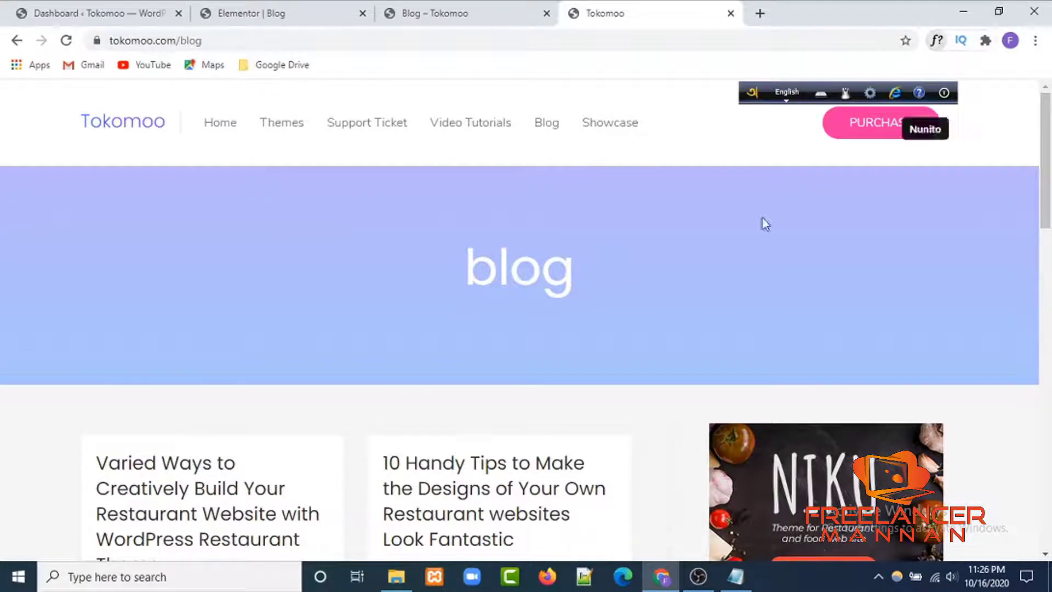
pyautogui.click(488, 281)
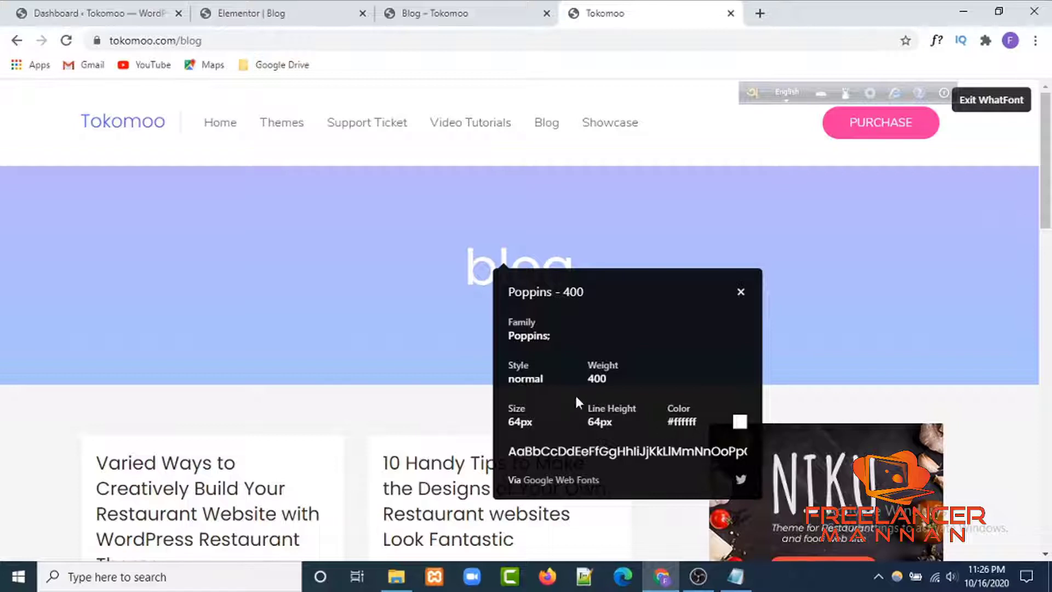
pyautogui.click(434, 10)
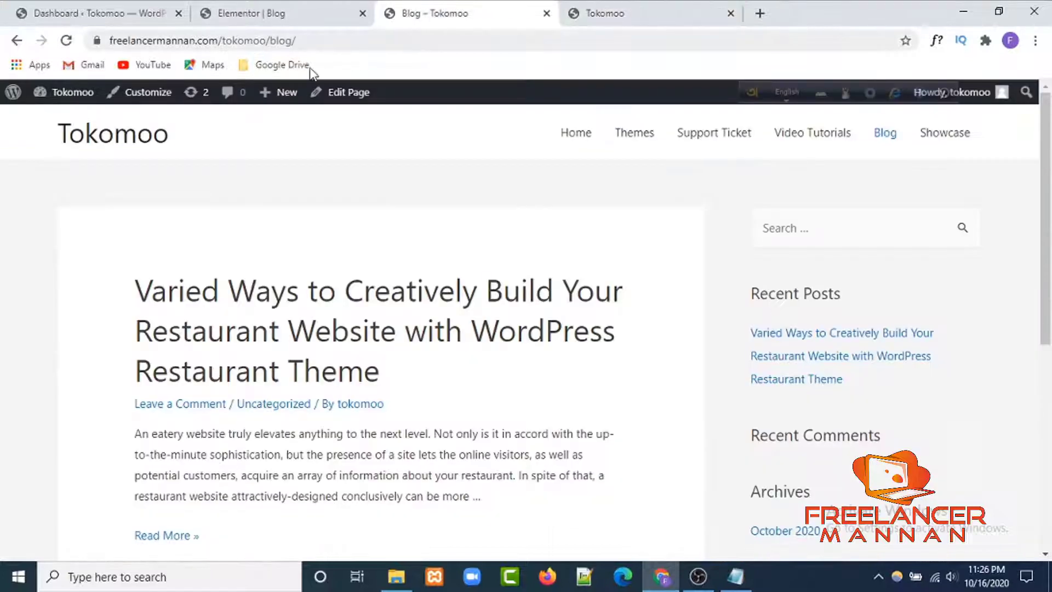
pyautogui.click(305, 16)
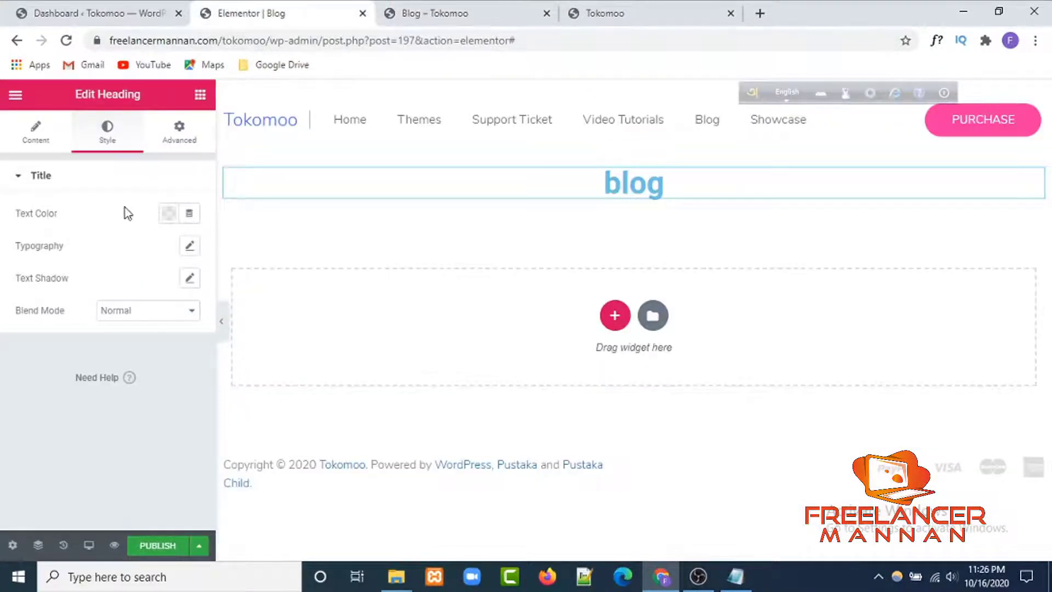
# Try white as the blog heading's text color, and switch it to black (#000000)
pyautogui.click(168, 219)
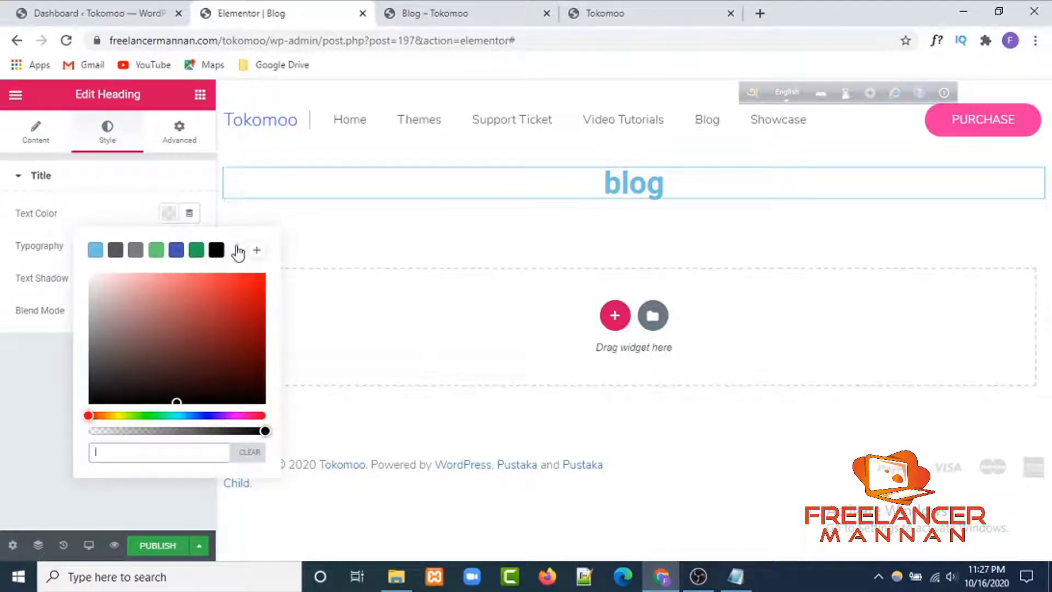
pyautogui.click(236, 249)
pyautogui.click(137, 211)
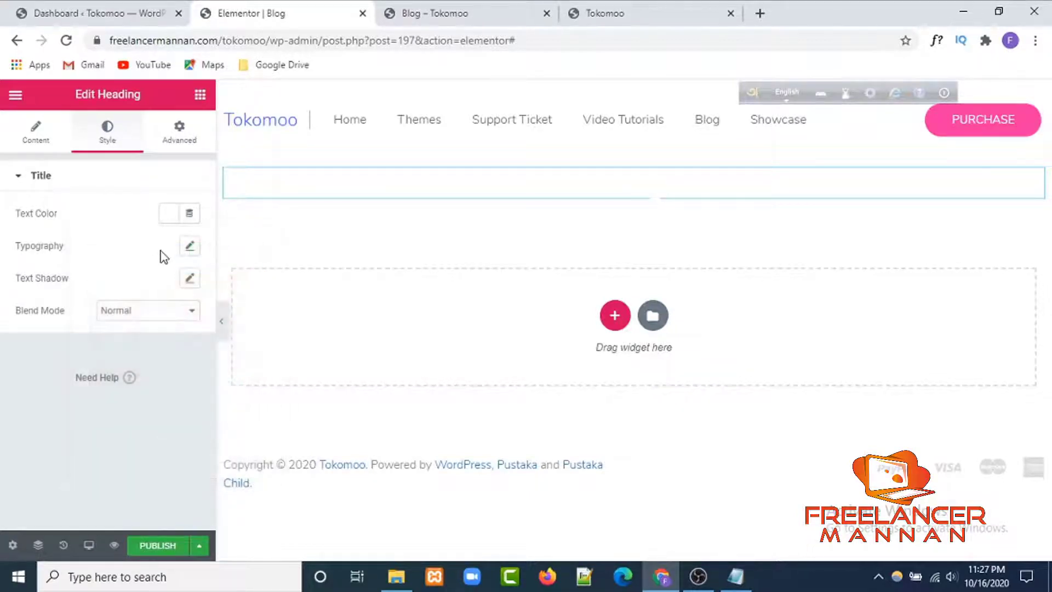
pyautogui.click(168, 213)
pyautogui.click(214, 252)
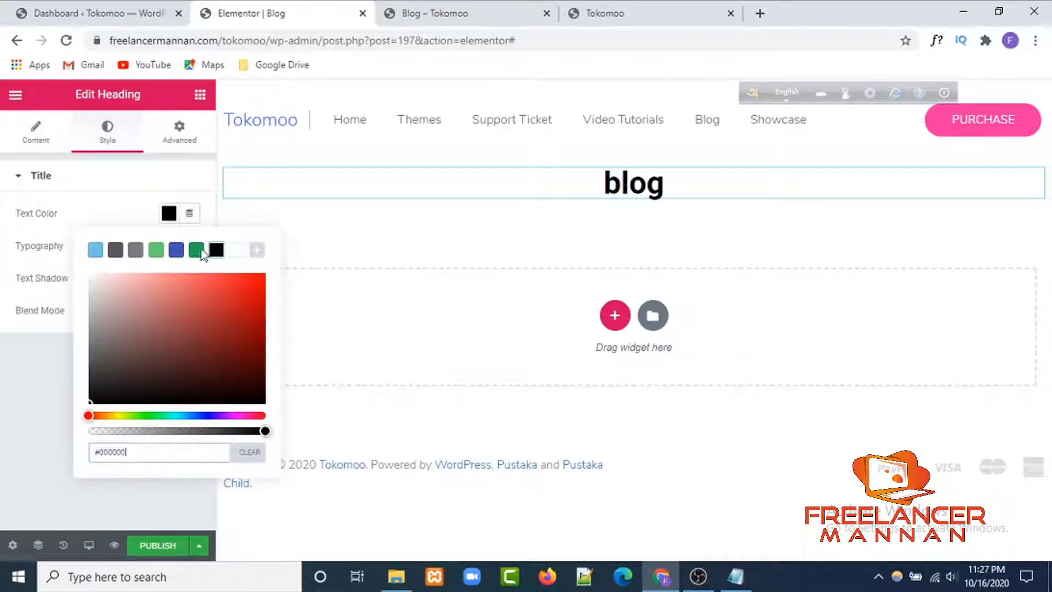
pyautogui.click(170, 220)
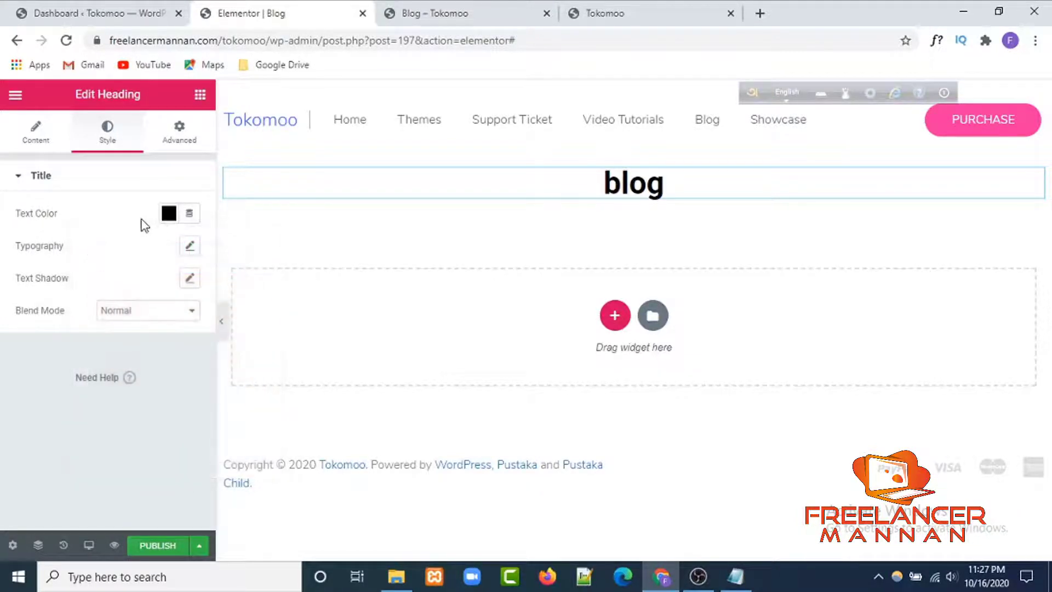
# Set the blog heading's typography to the Poppins family at a size of 64 px
pyautogui.click(190, 247)
pyautogui.click(172, 288)
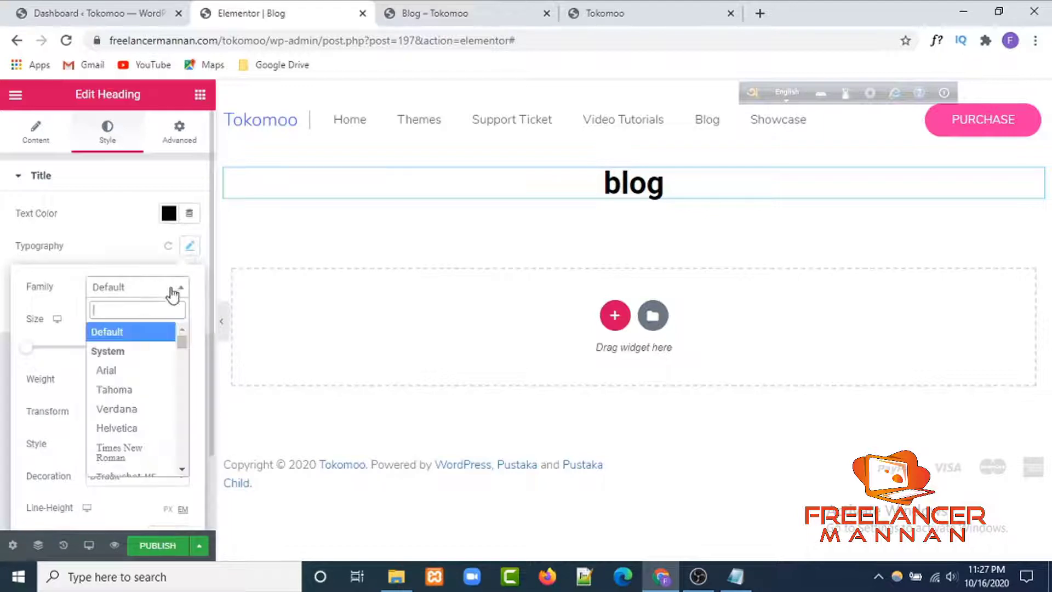
pyautogui.write('popp')
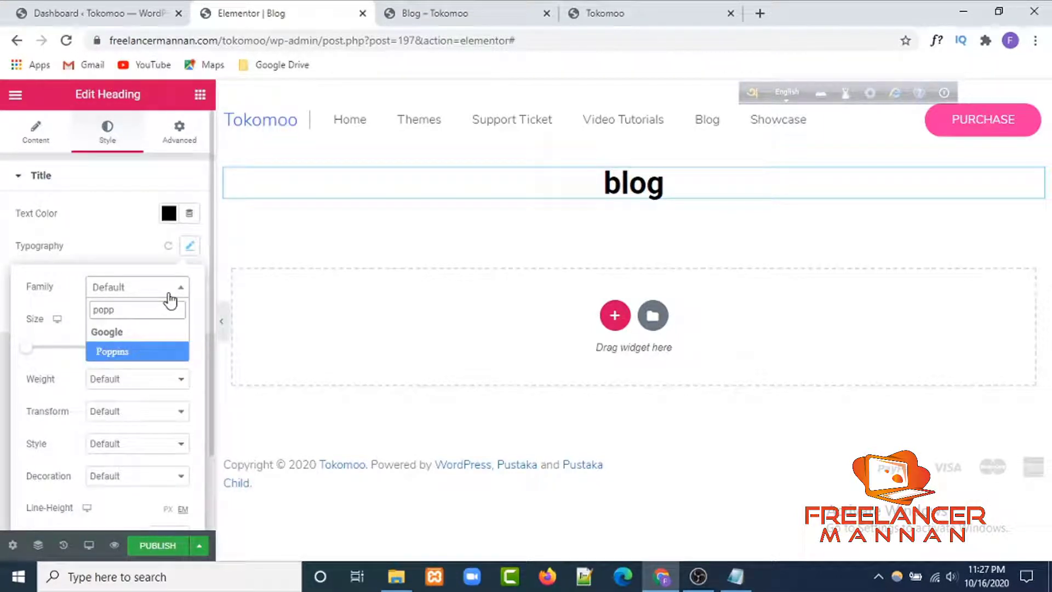
pyautogui.press('Return')
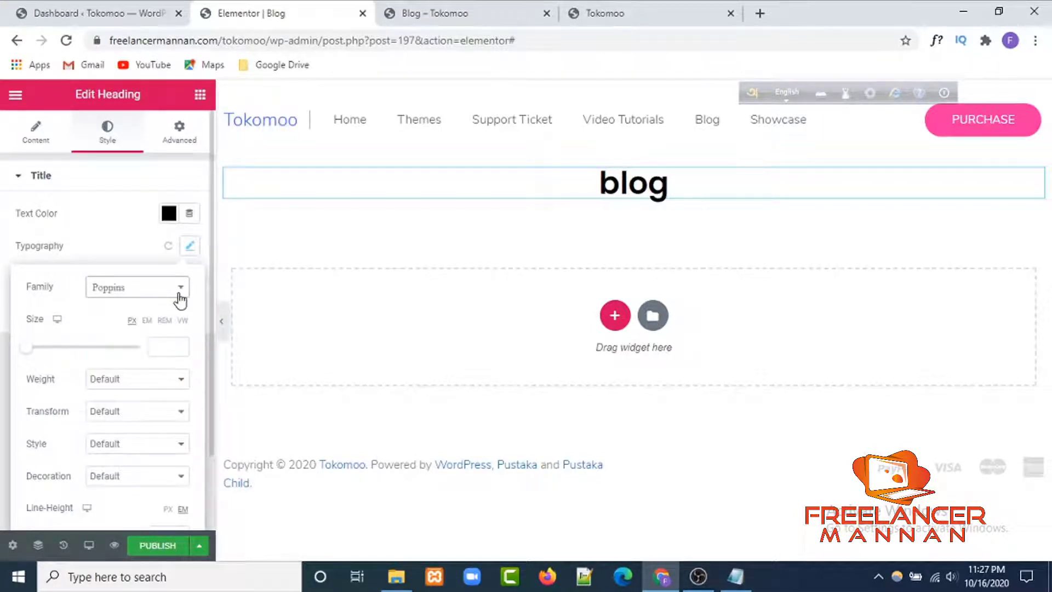
pyautogui.click(168, 345)
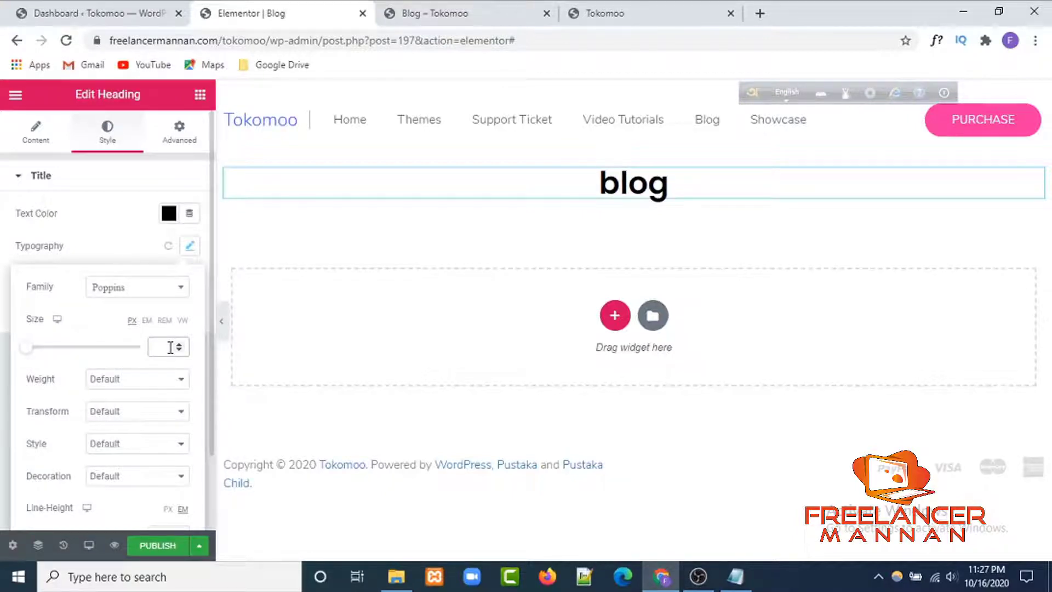
pyautogui.write('64')
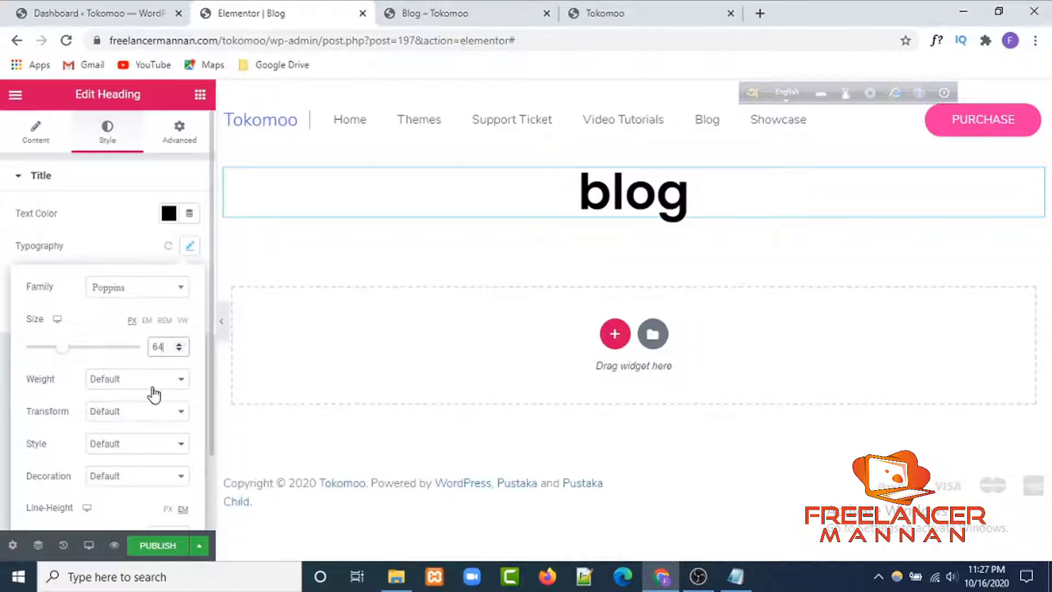
# Set the blog heading's font weight to 400 and its line height to 64 px
pyautogui.click(178, 382)
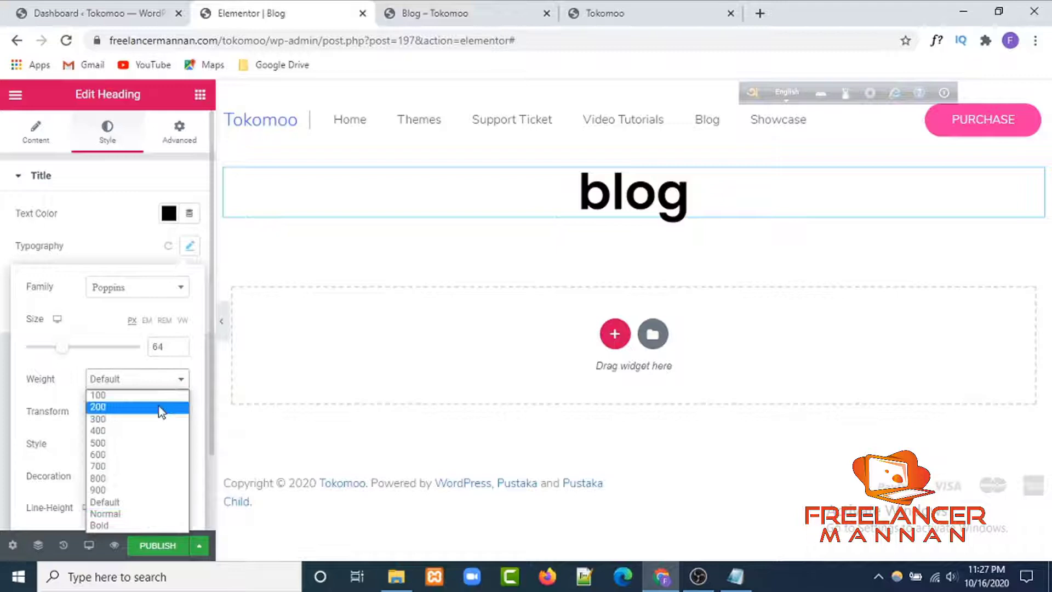
pyautogui.click(133, 430)
pyautogui.scroll(-2, 163, 443)
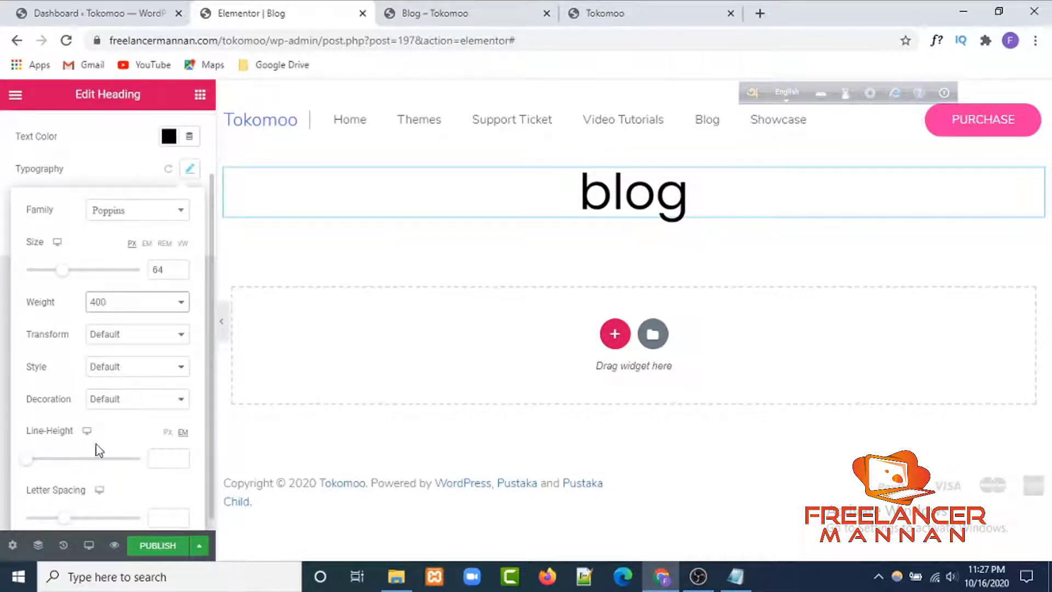
pyautogui.click(168, 432)
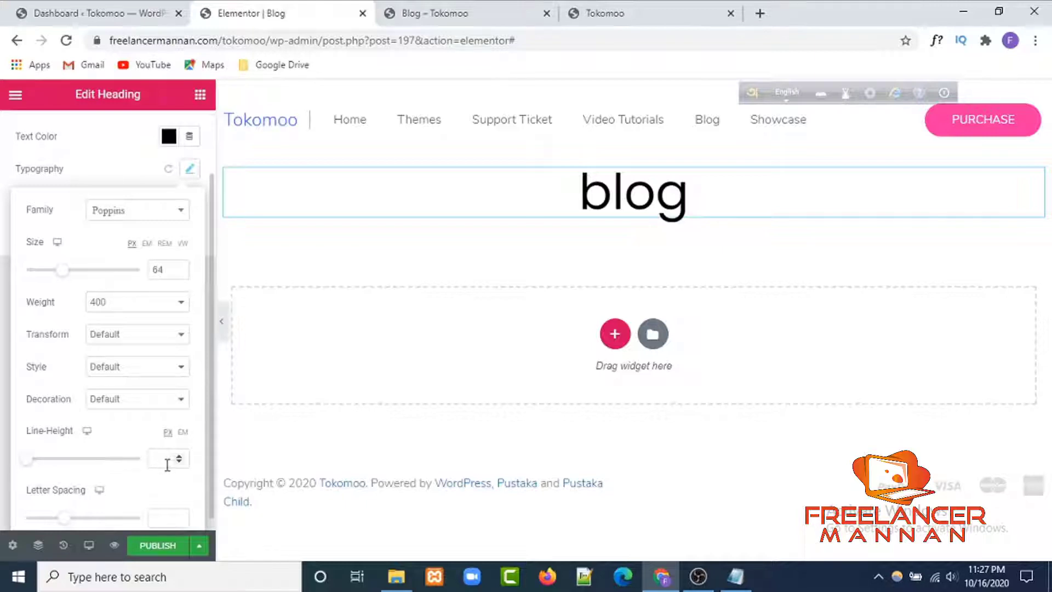
pyautogui.click(166, 461)
pyautogui.write('63')
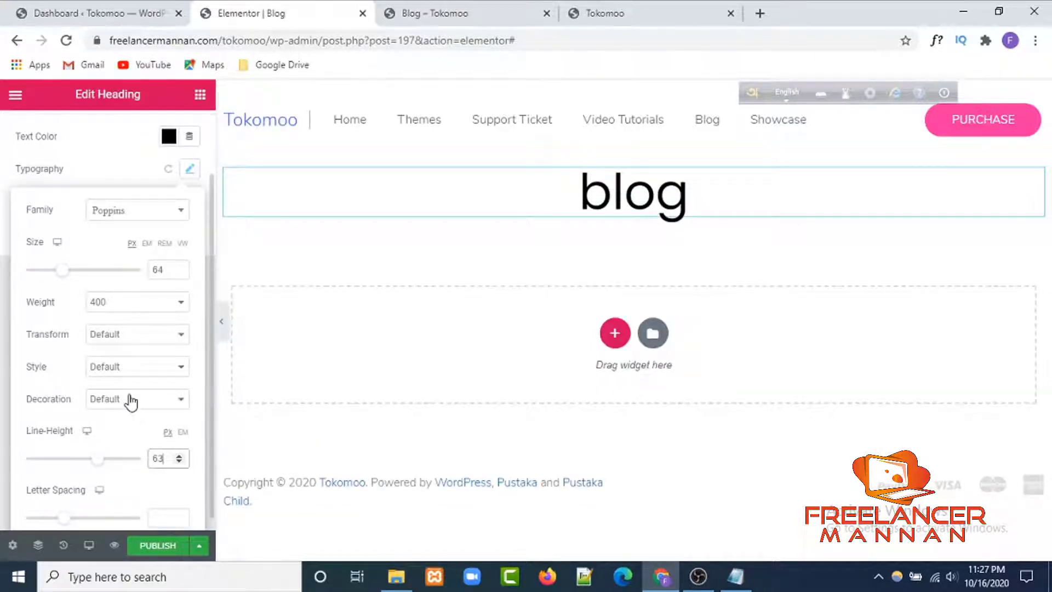
pyautogui.press('Up')
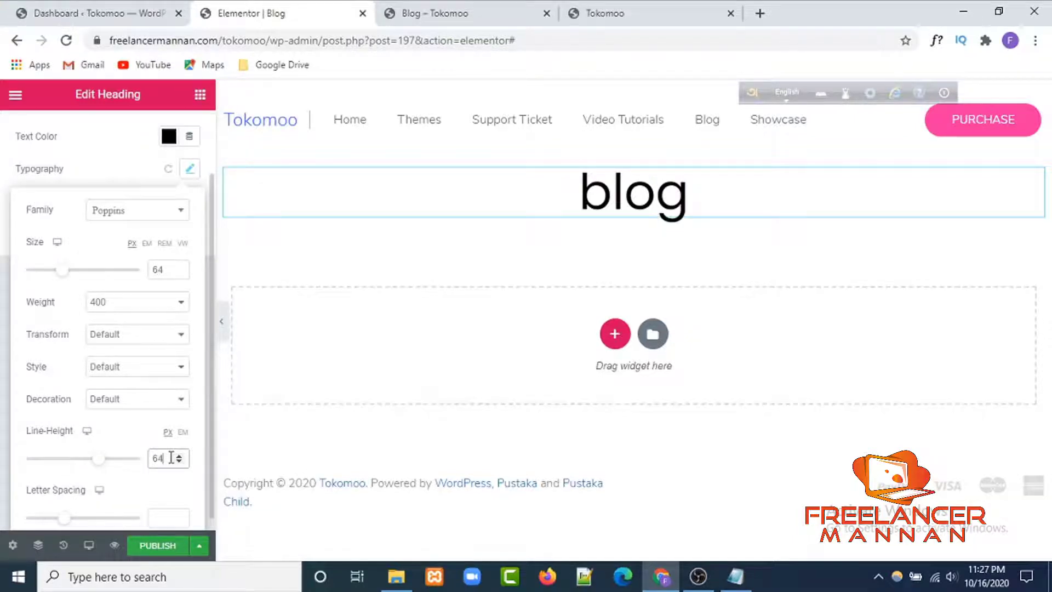
# Set the blog heading's text color to white (#FFFFFF)
pyautogui.scroll(2, 86, 367)
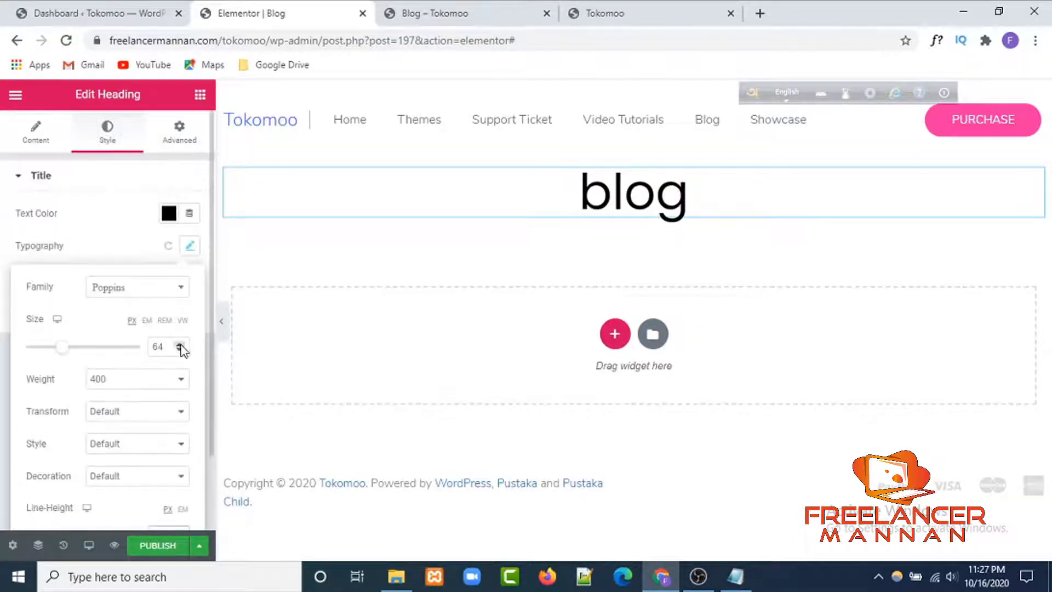
pyautogui.click(174, 222)
pyautogui.click(237, 251)
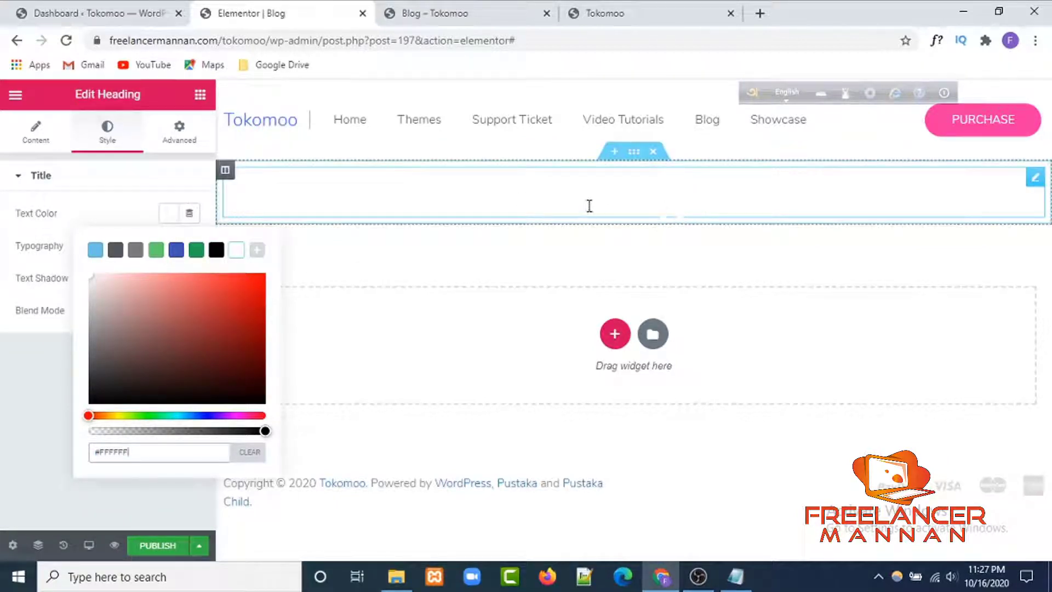
# Give the blog banner section a Classic background type and open its background color for editing
pyautogui.click(633, 156)
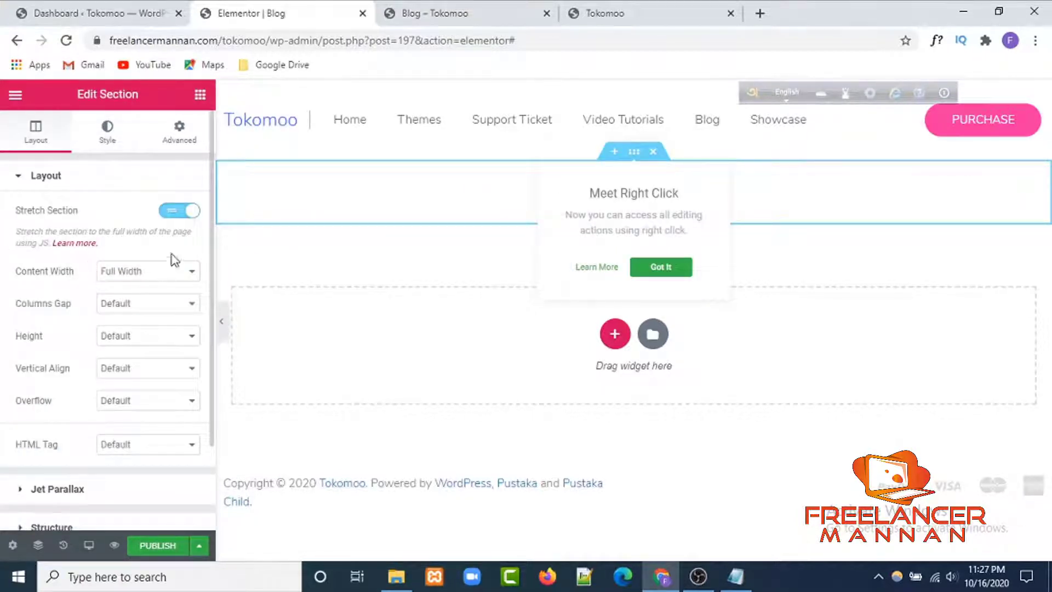
pyautogui.click(106, 141)
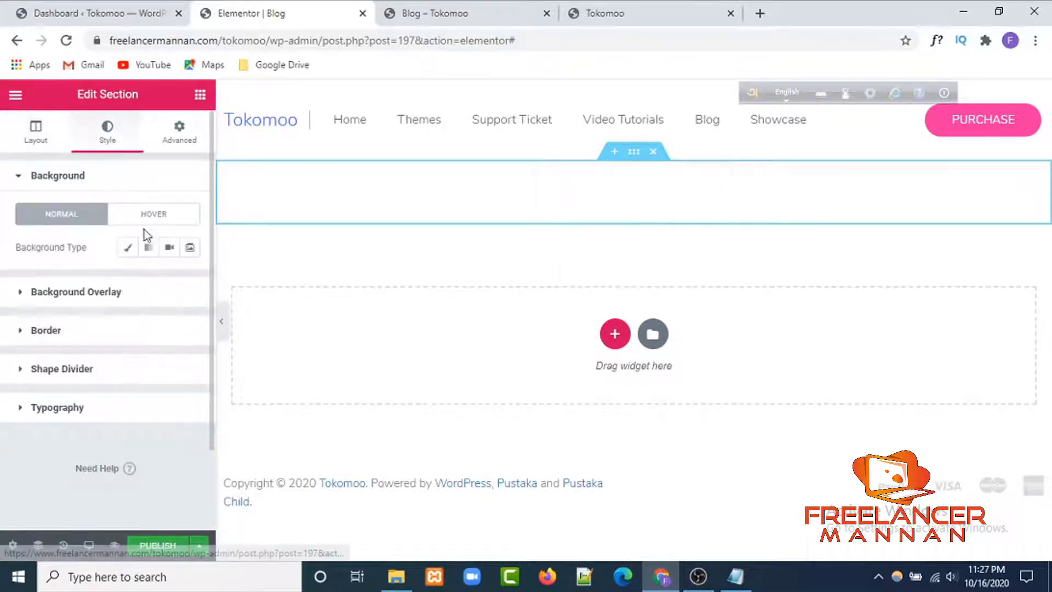
pyautogui.click(127, 248)
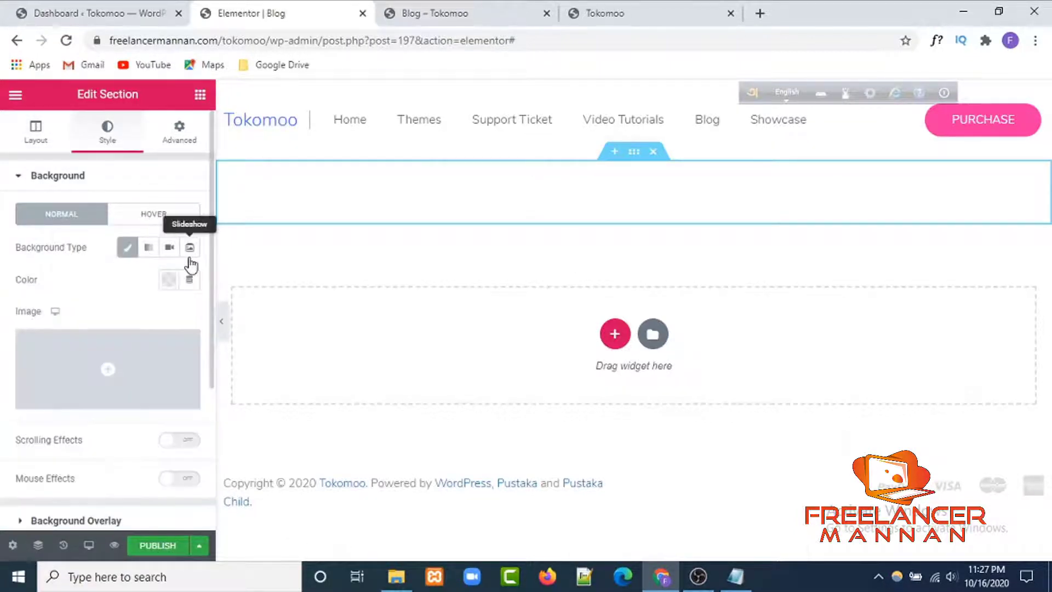
pyautogui.click(170, 281)
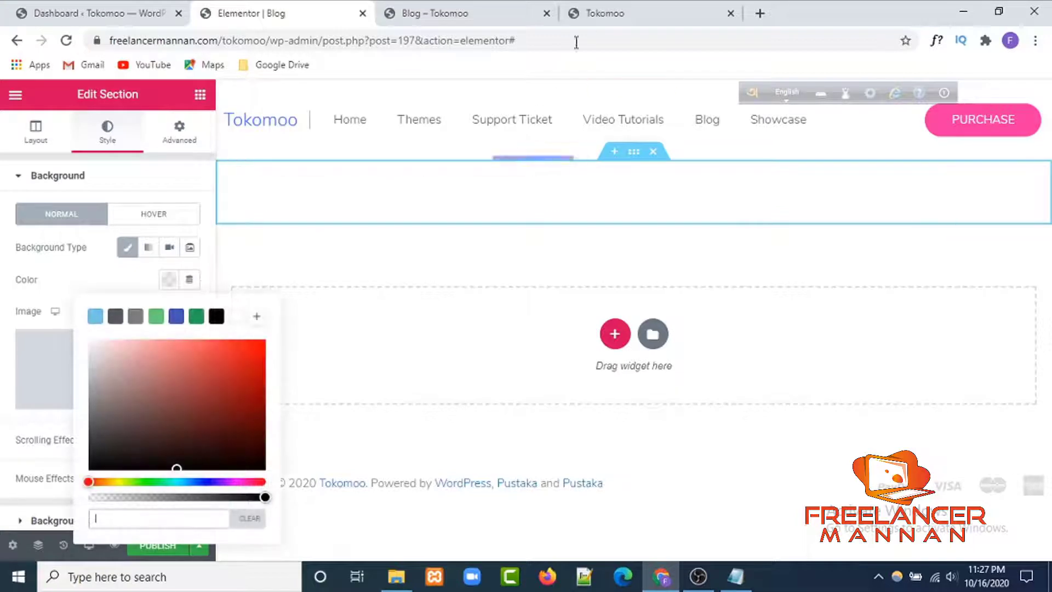
# Inspect the blog banner on the reference Tokomoo page and locate the background gradient rule of its page-header-bg element
pyautogui.click(613, 12)
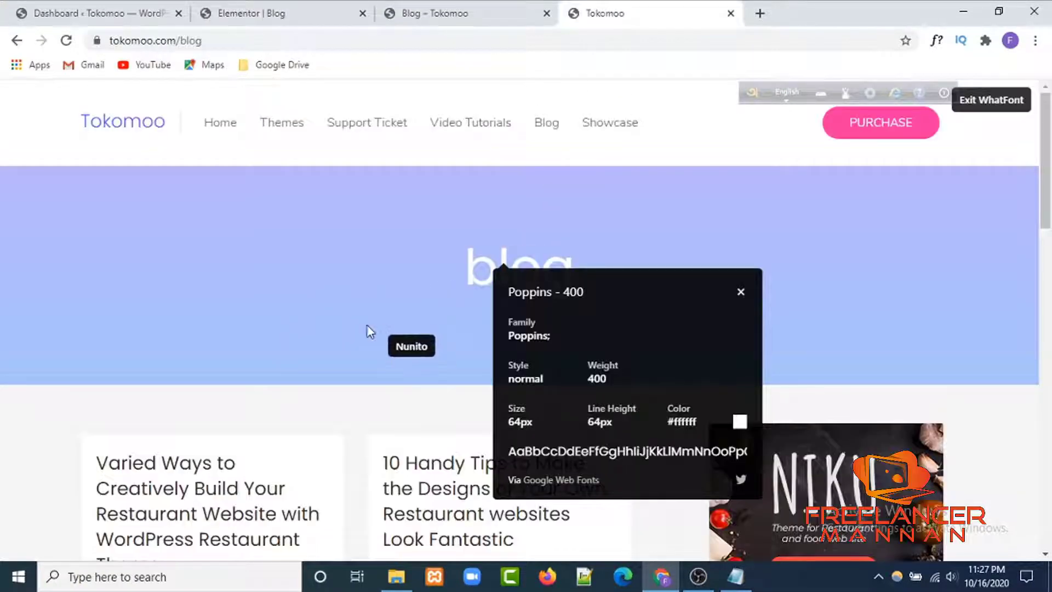
pyautogui.click(738, 295)
pyautogui.rightClick(228, 234)
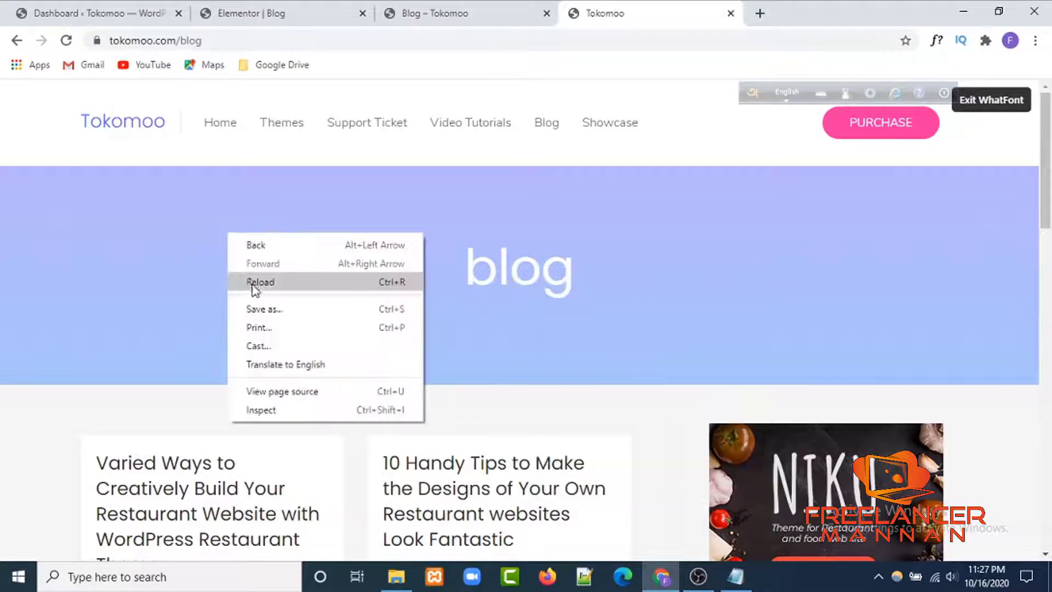
pyautogui.click(260, 410)
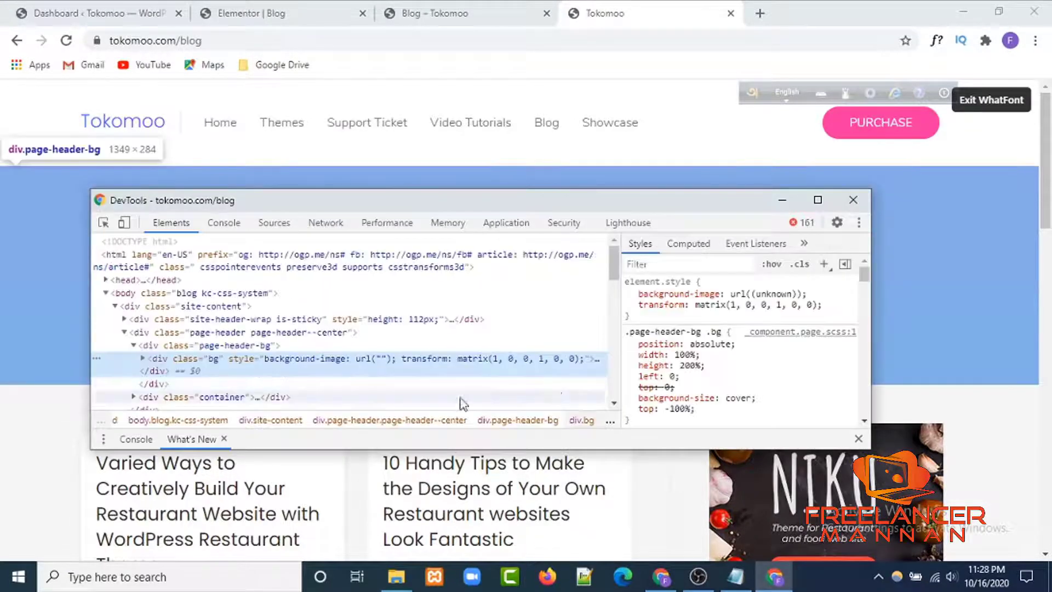
pyautogui.scroll(-2, 722, 356)
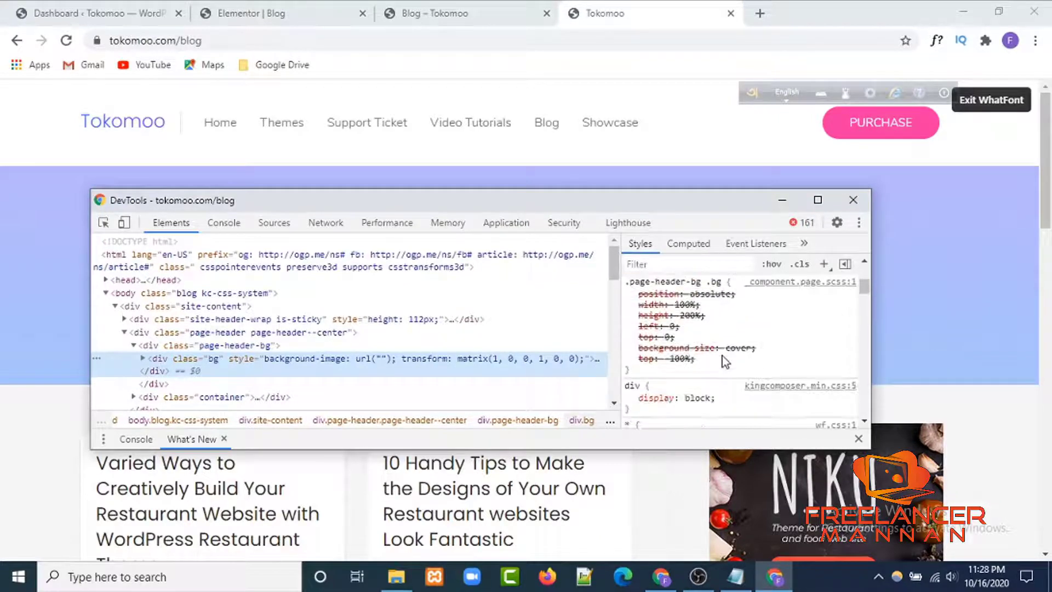
pyautogui.scroll(2, 721, 356)
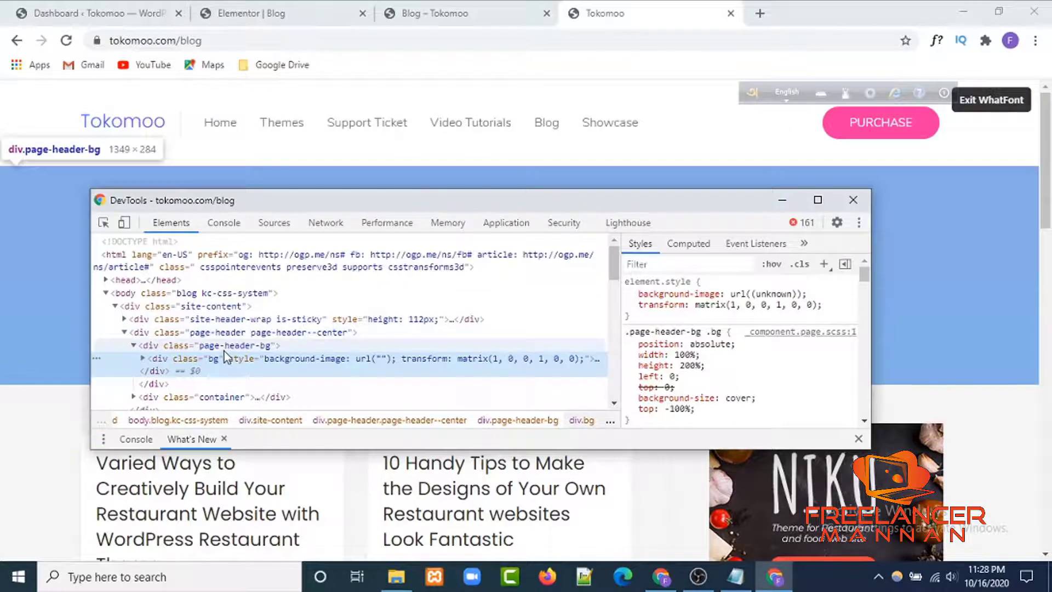
pyautogui.click(235, 331)
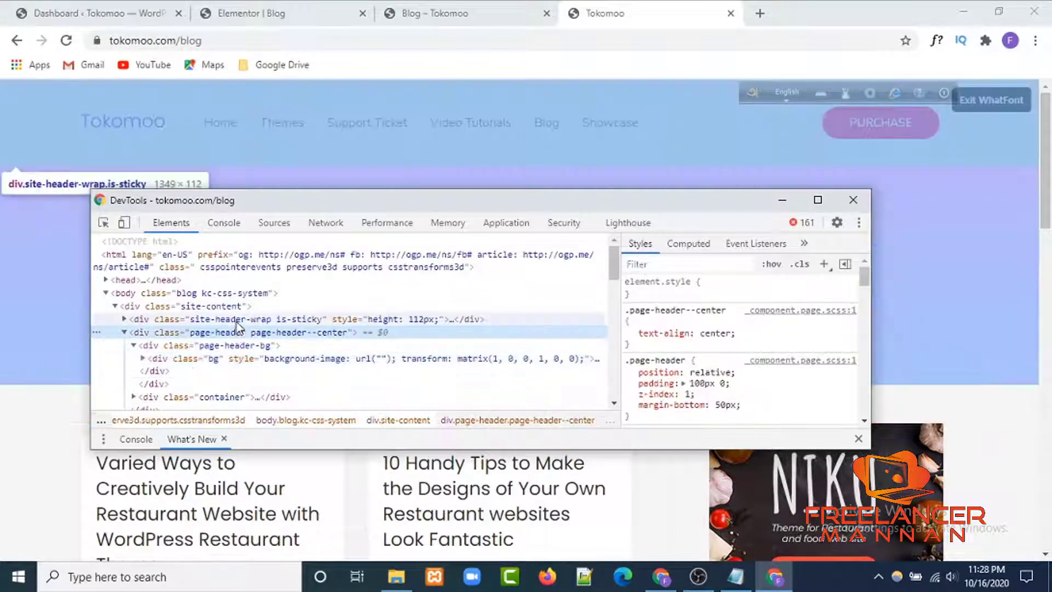
pyautogui.click(237, 319)
pyautogui.click(383, 359)
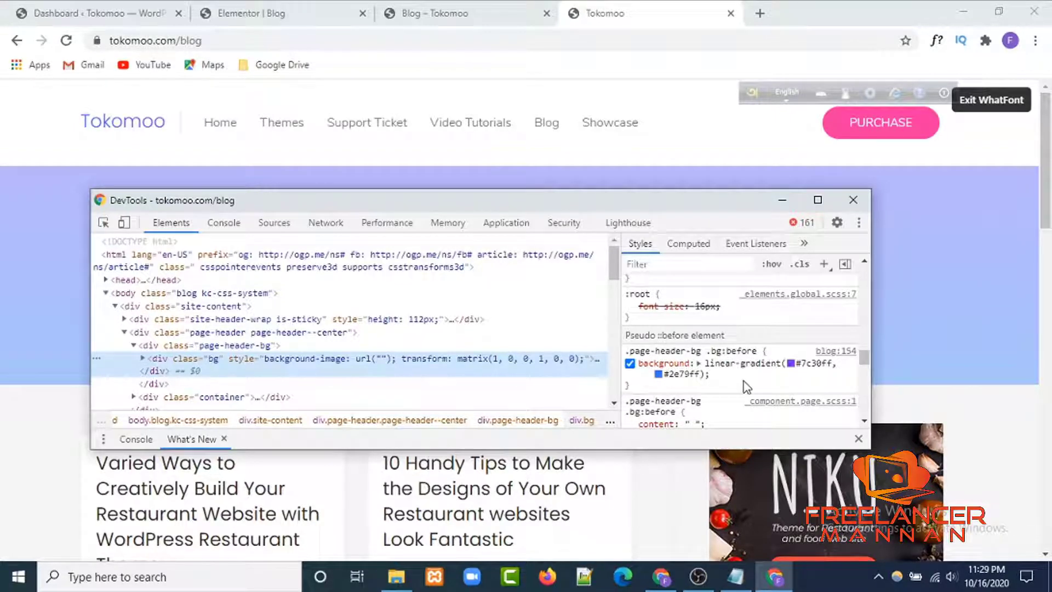
pyautogui.scroll(-3, 713, 378)
pyautogui.scroll(3, 712, 380)
# Copy the first gradient color code, #7c30ff, from the reference banner's linear-gradient rule
pyautogui.click(835, 363)
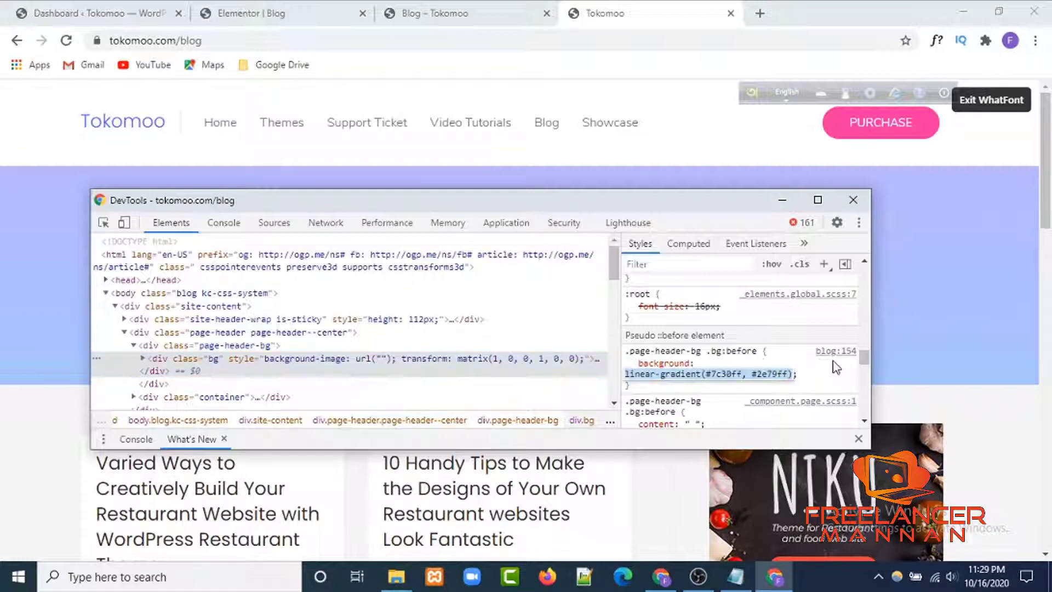
pyautogui.click(743, 373)
pyautogui.moveTo(743, 373); pyautogui.dragTo(719, 373)
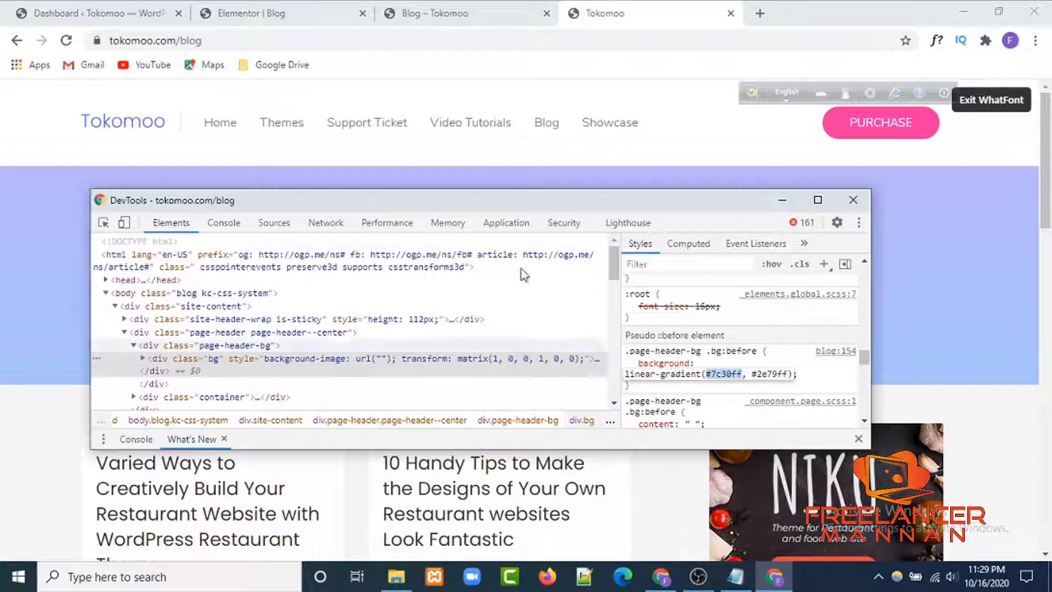
# Switch the banner section's background to a gradient in Elementor with #7c30ff as the first color, keeping the Linear type
pyautogui.click(276, 16)
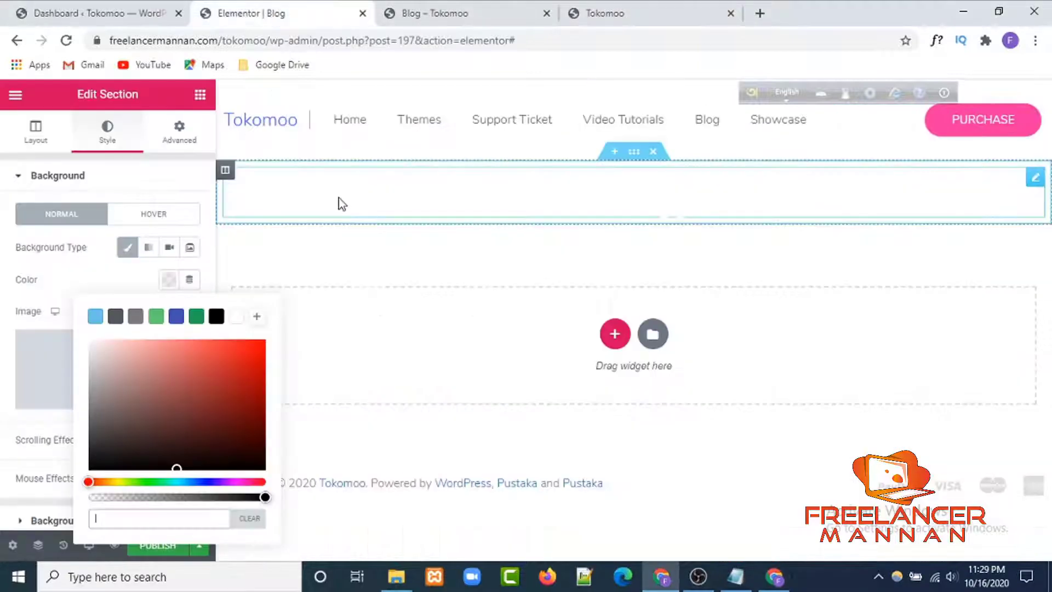
pyautogui.click(81, 274)
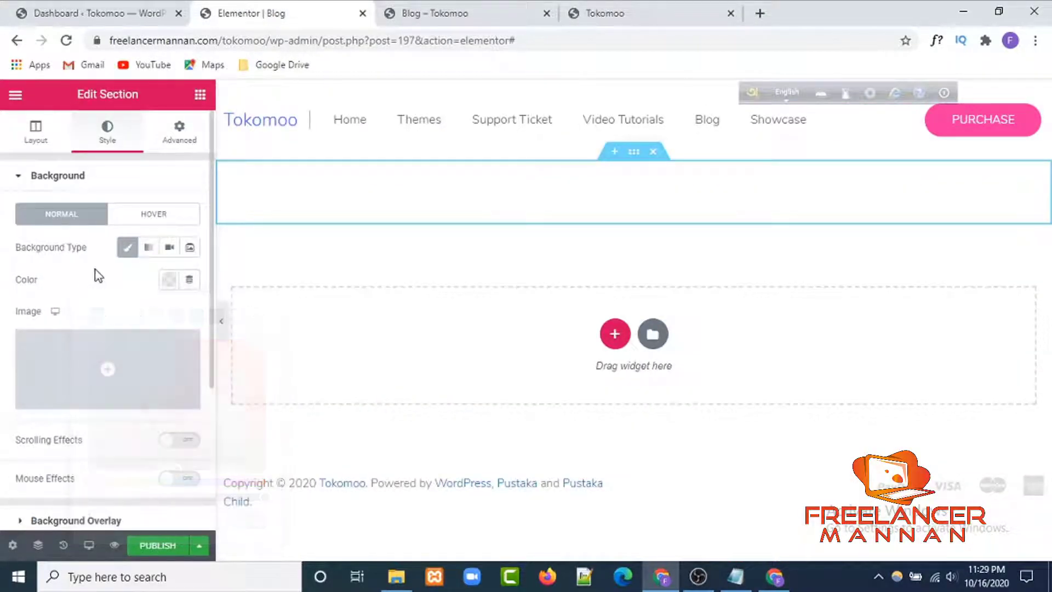
pyautogui.click(148, 248)
pyautogui.click(172, 280)
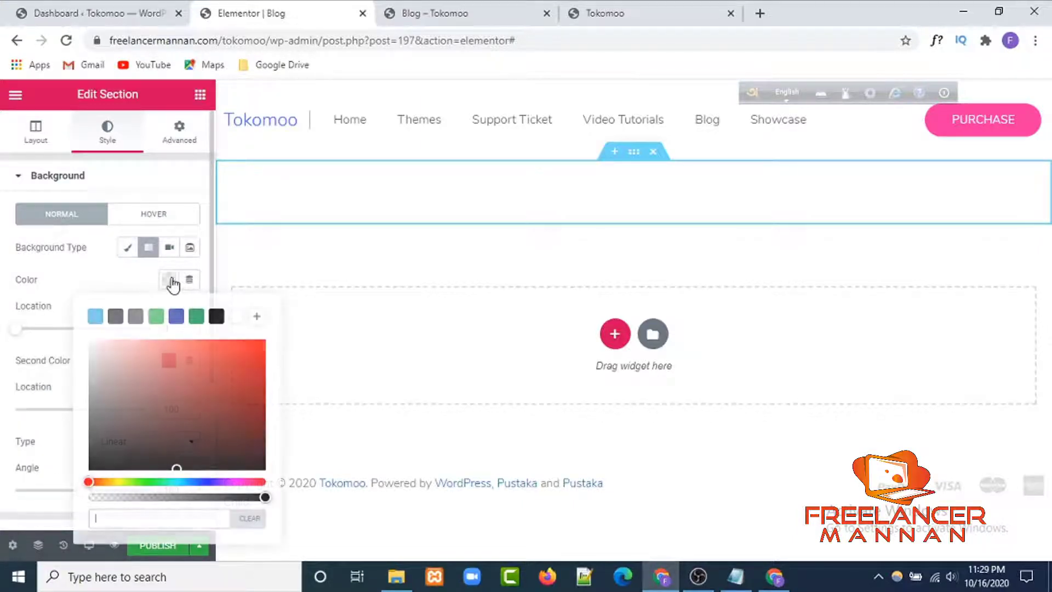
pyautogui.write('#7c30ff')
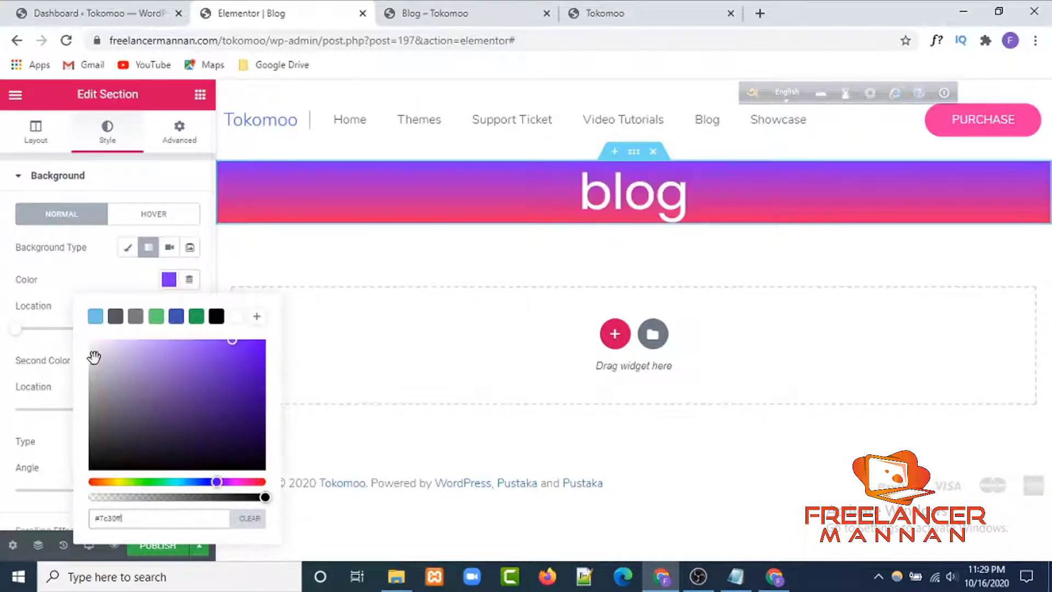
pyautogui.click(125, 288)
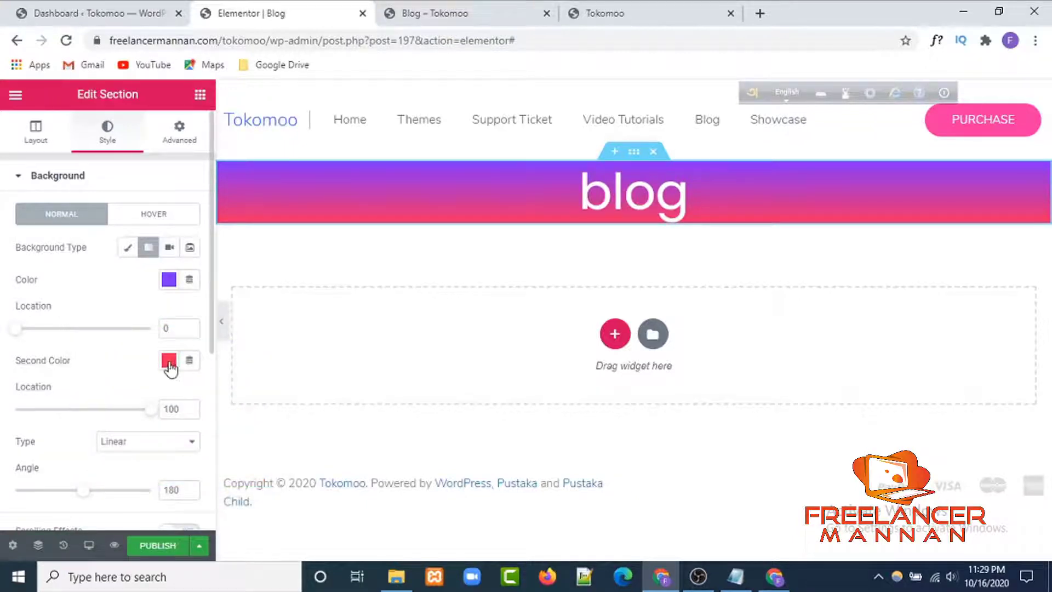
pyautogui.scroll(-3, 140, 405)
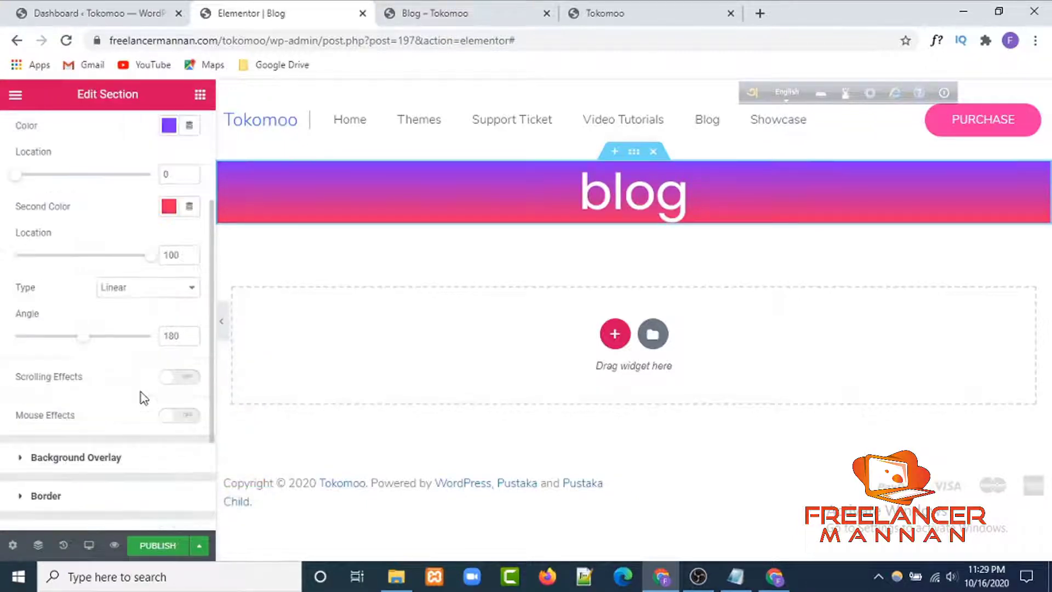
pyautogui.scroll(2, 138, 366)
pyautogui.click(179, 373)
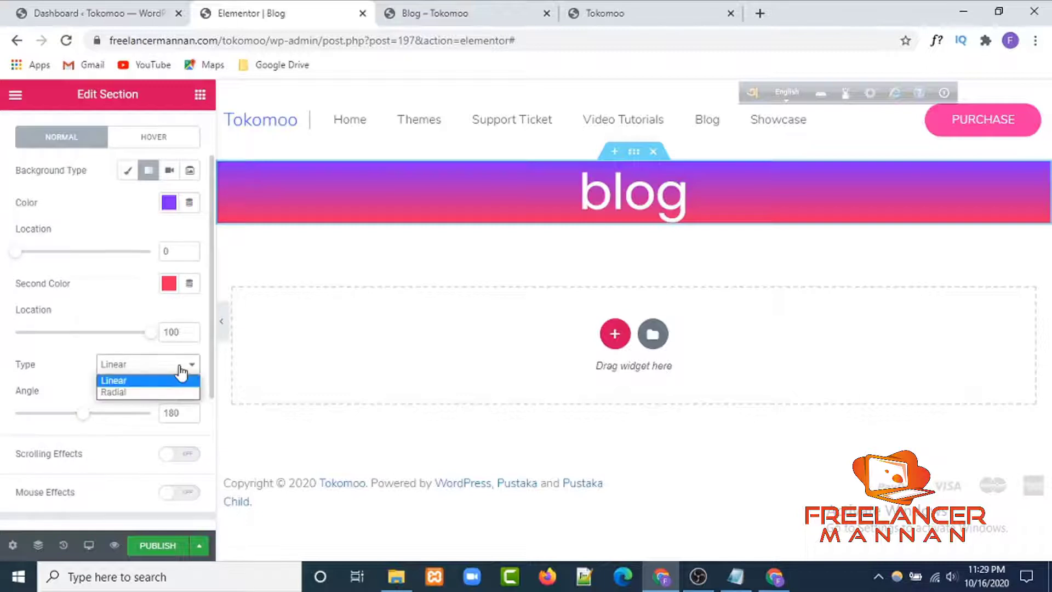
pyautogui.click(181, 370)
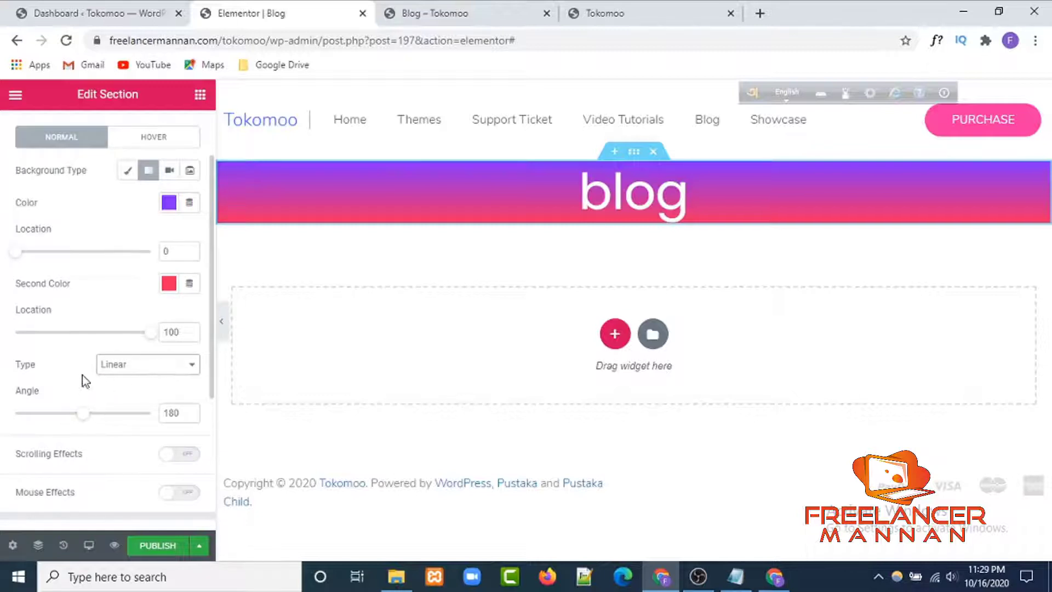
# Copy #2e79ff from the reference banner's gradient rule and set it as the second color of the banner section's gradient
pyautogui.click(629, 14)
pyautogui.scroll(-3, 395, 328)
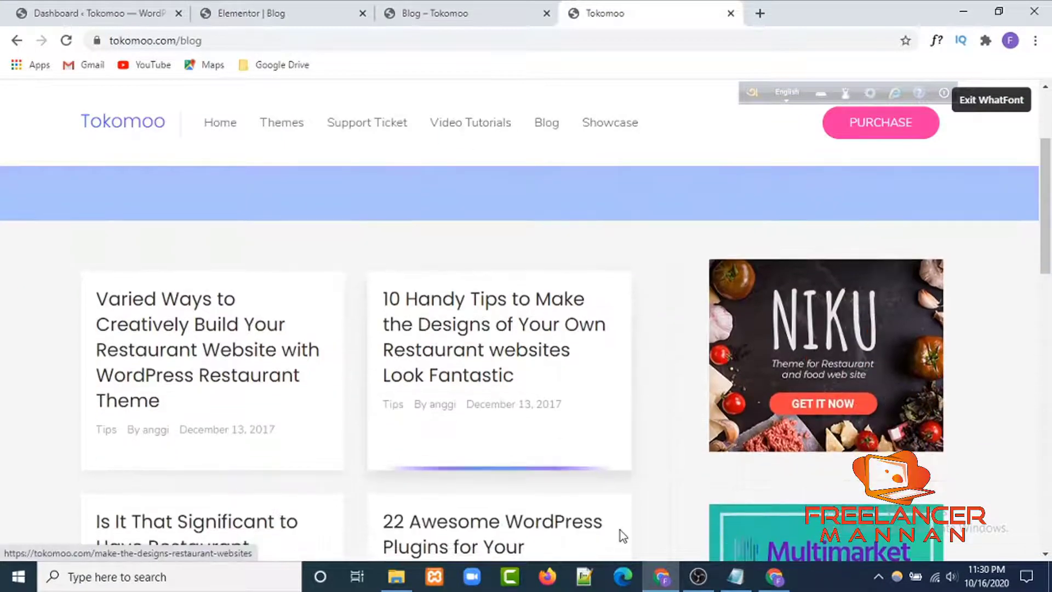
pyautogui.click(736, 580)
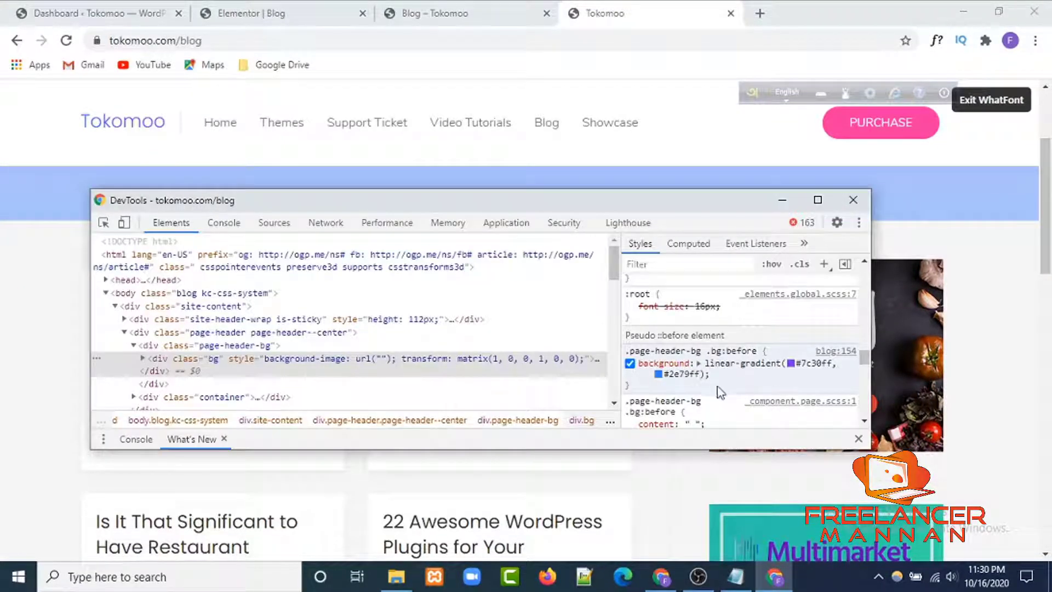
pyautogui.click(680, 377)
pyautogui.click(773, 373)
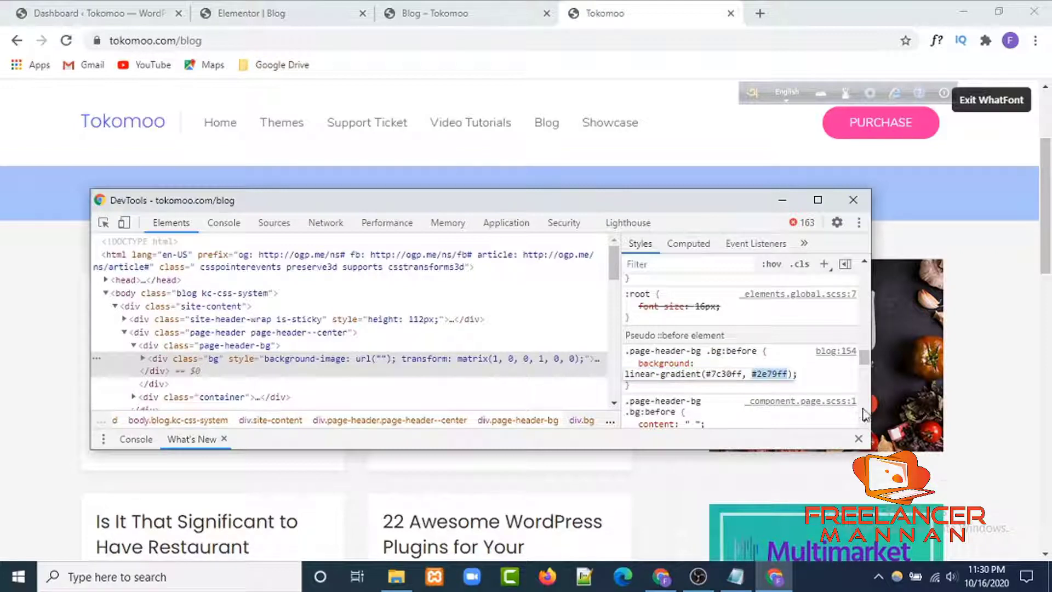
pyautogui.click(291, 13)
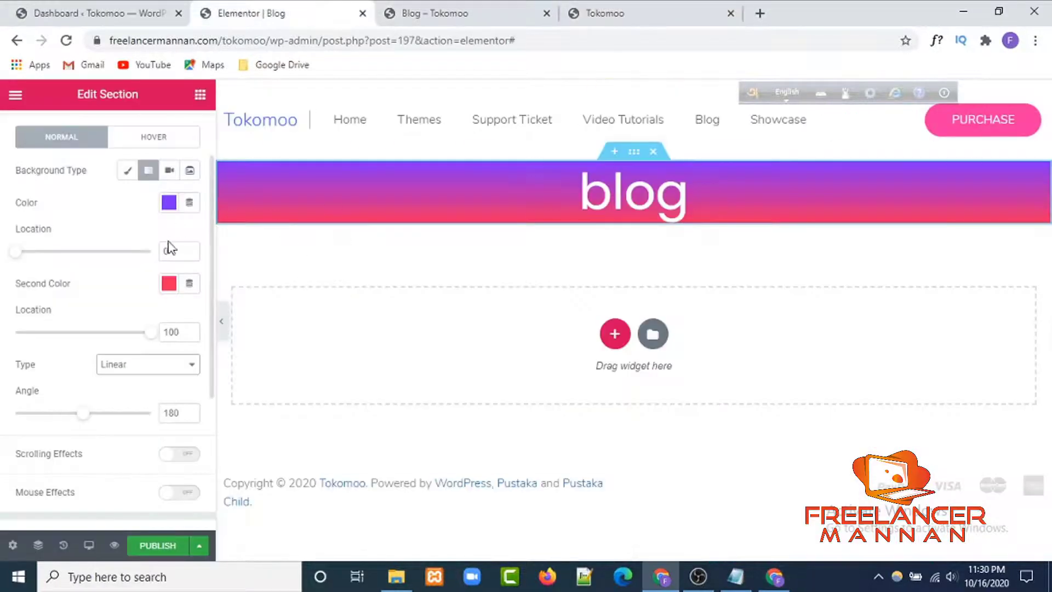
pyautogui.click(168, 283)
pyautogui.write('#2e79ff')
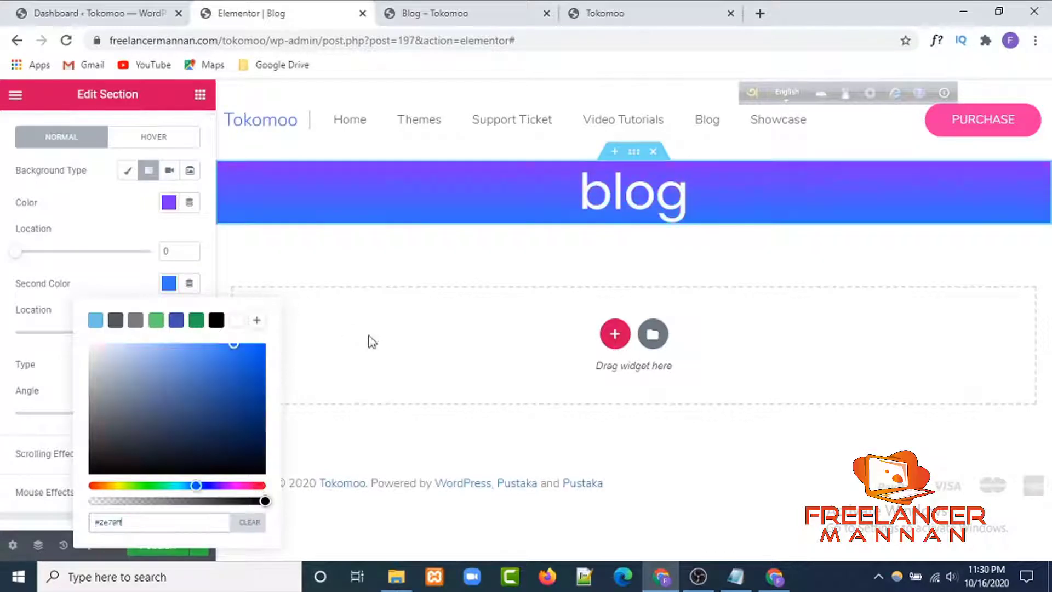
# Compare the banner section's gradient in Elementor with the blog banner on the reference Tokomoo page
pyautogui.click(506, 16)
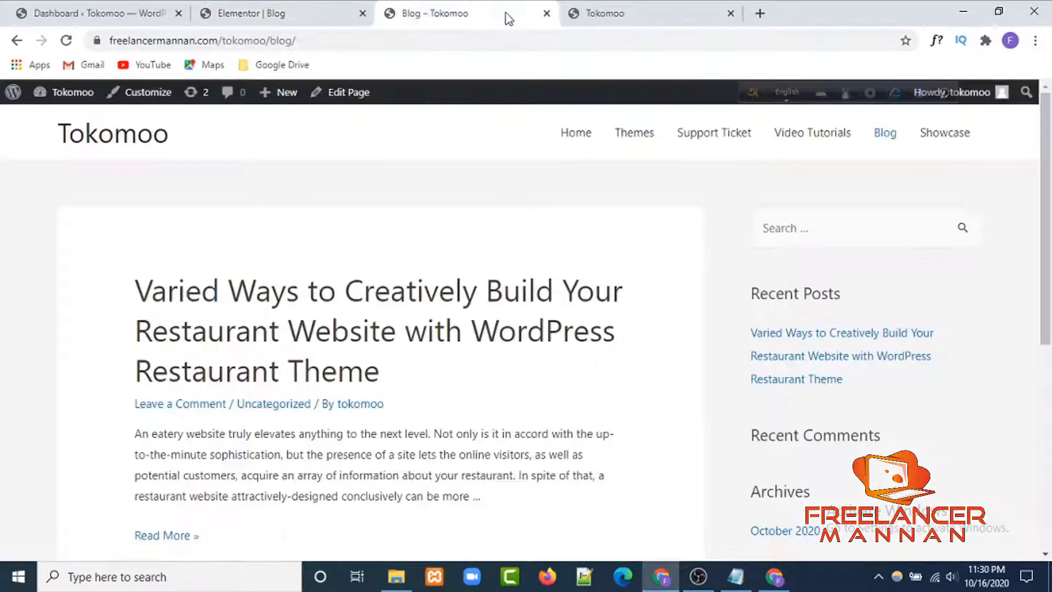
pyautogui.click(606, 13)
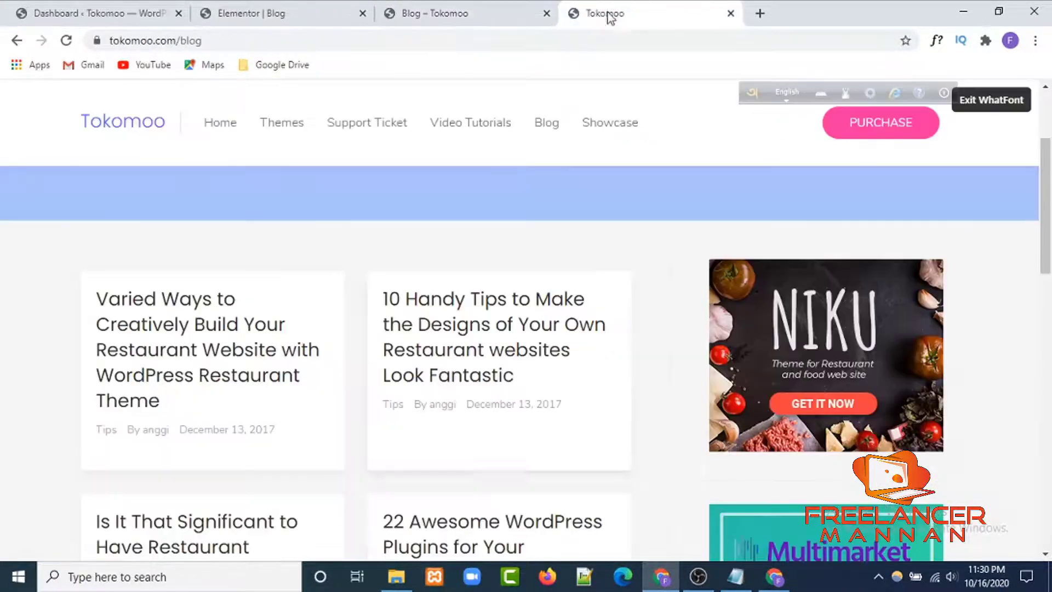
pyautogui.scroll(3, 582, 305)
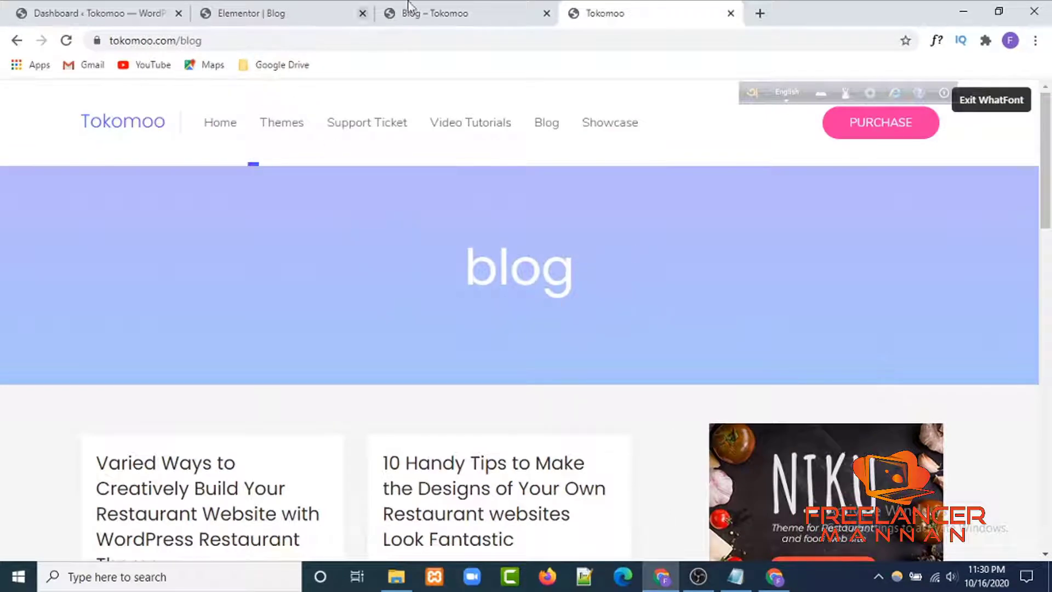
pyautogui.click(454, 14)
pyautogui.click(270, 13)
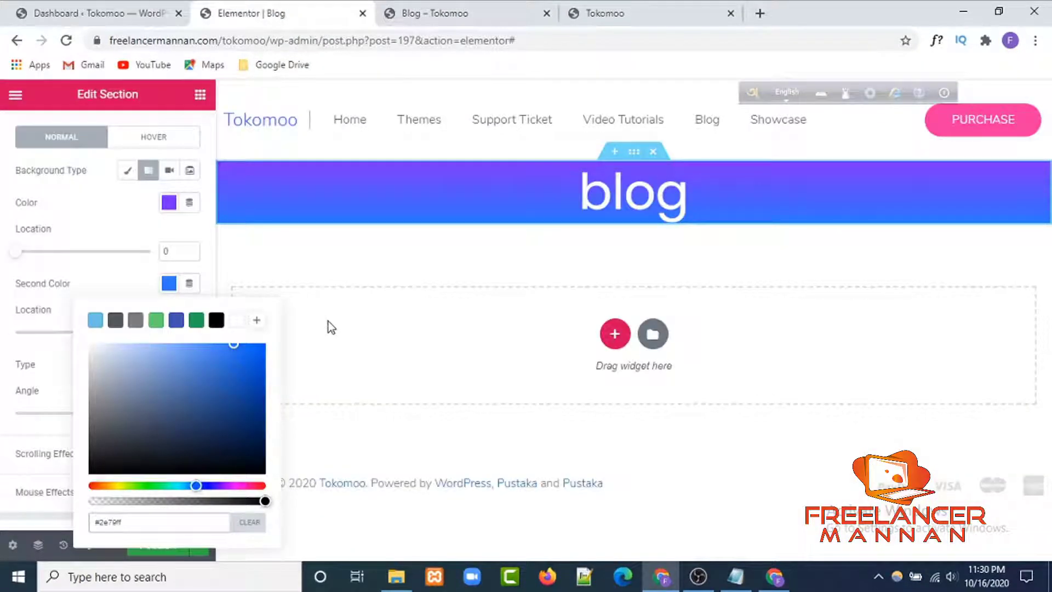
pyautogui.click(432, 17)
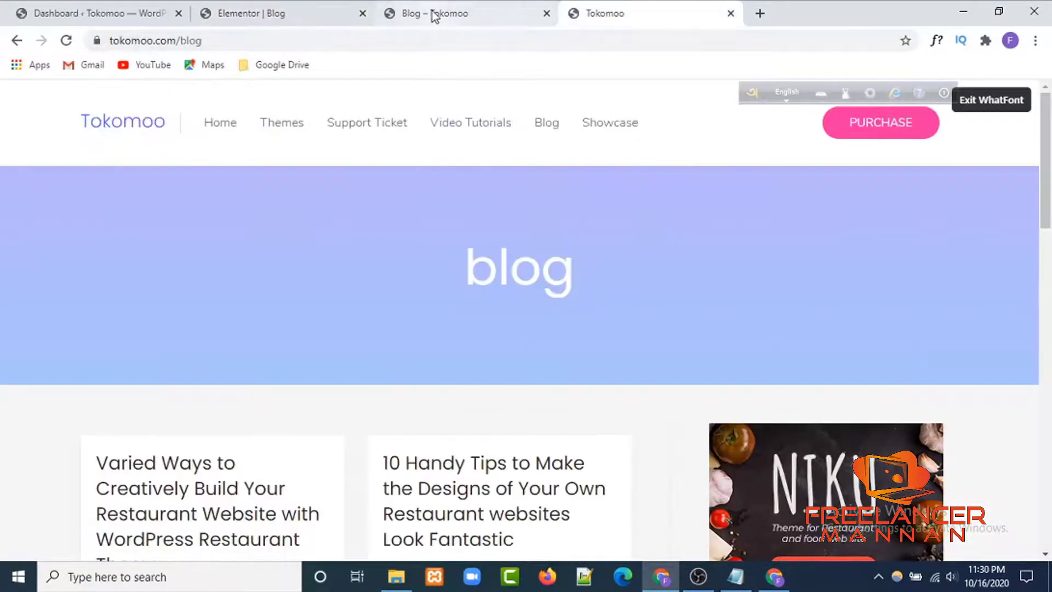
pyautogui.click(432, 16)
# Set the angle of the banner section's linear gradient to 170
pyautogui.click(315, 12)
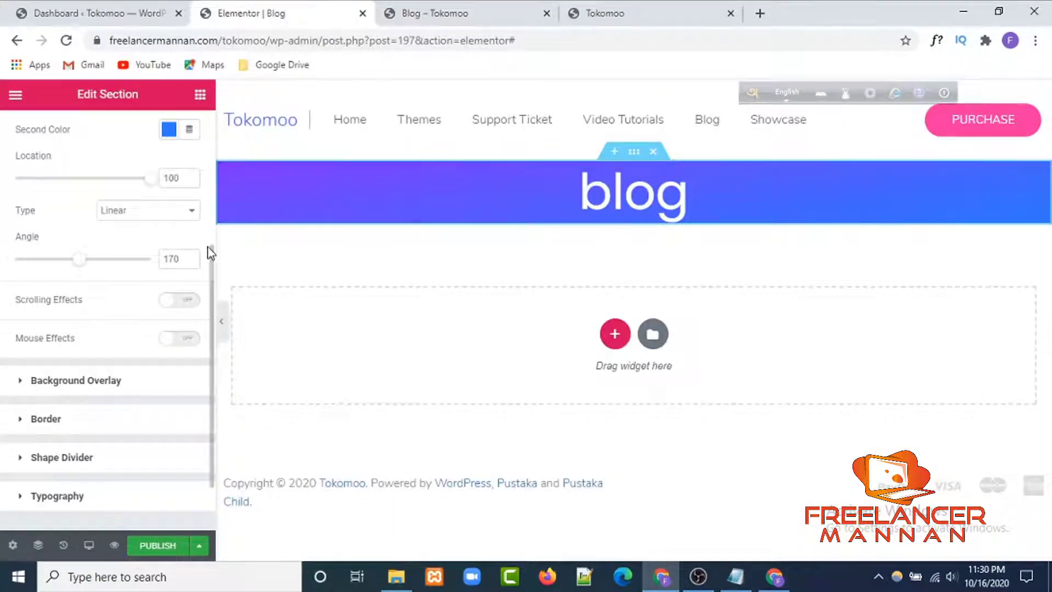
pyautogui.scroll(3, 208, 247)
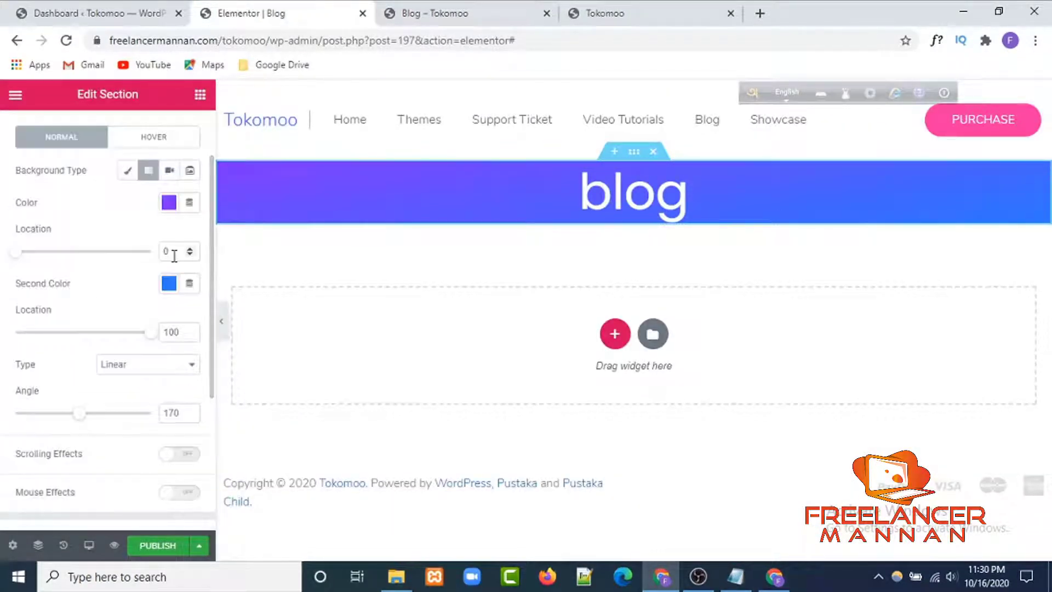
# Inspect the banner's linear-gradient CSS rule in DevTools on the reference Tokomoo blog page, and close DevTools
pyautogui.click(458, 14)
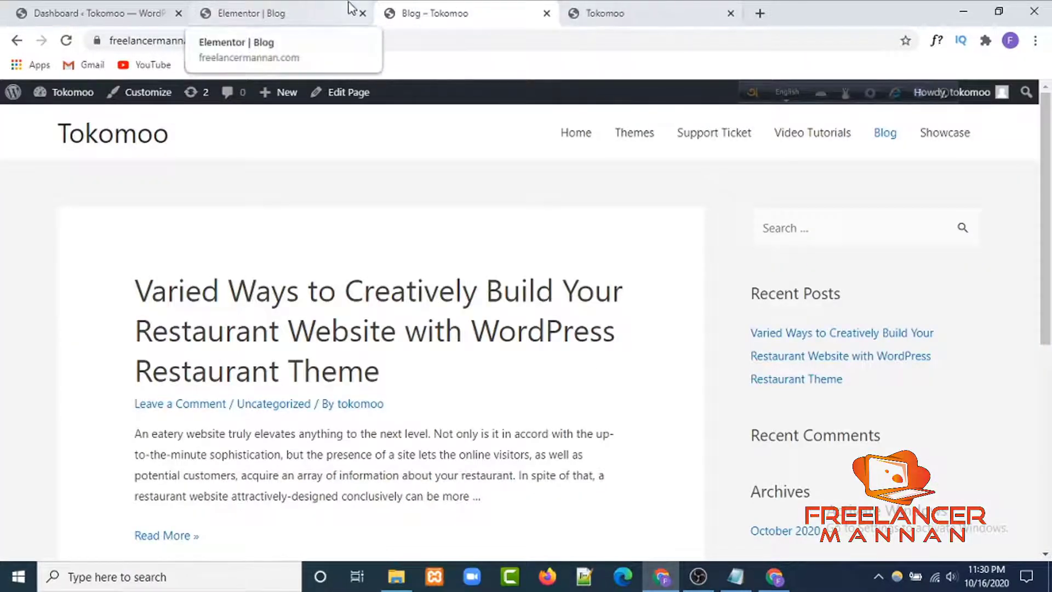
pyautogui.hotkey('ctrl', 'Tab')
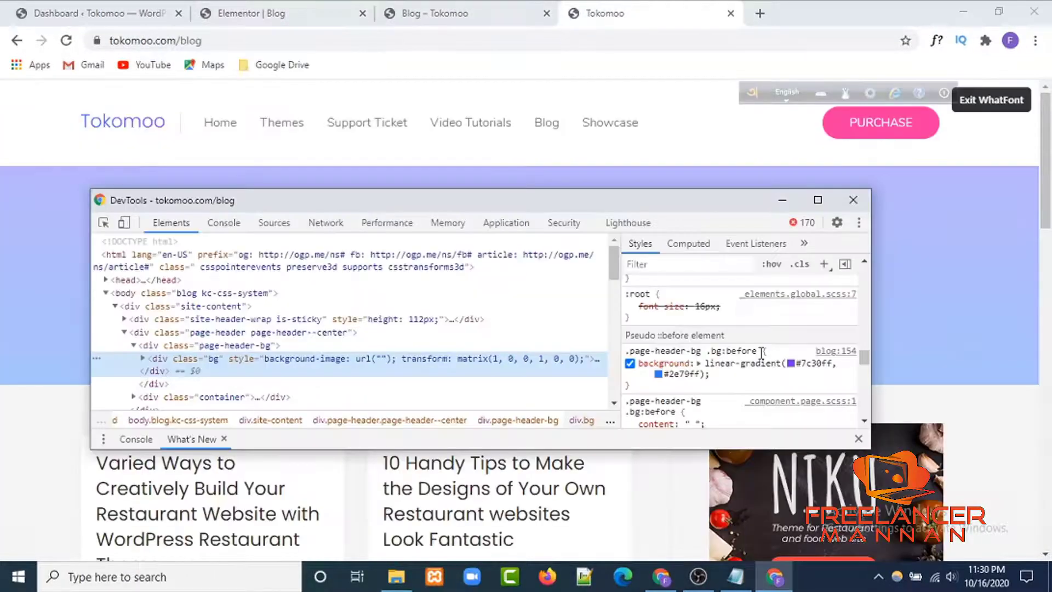
pyautogui.click(799, 364)
pyautogui.scroll(-5, 799, 365)
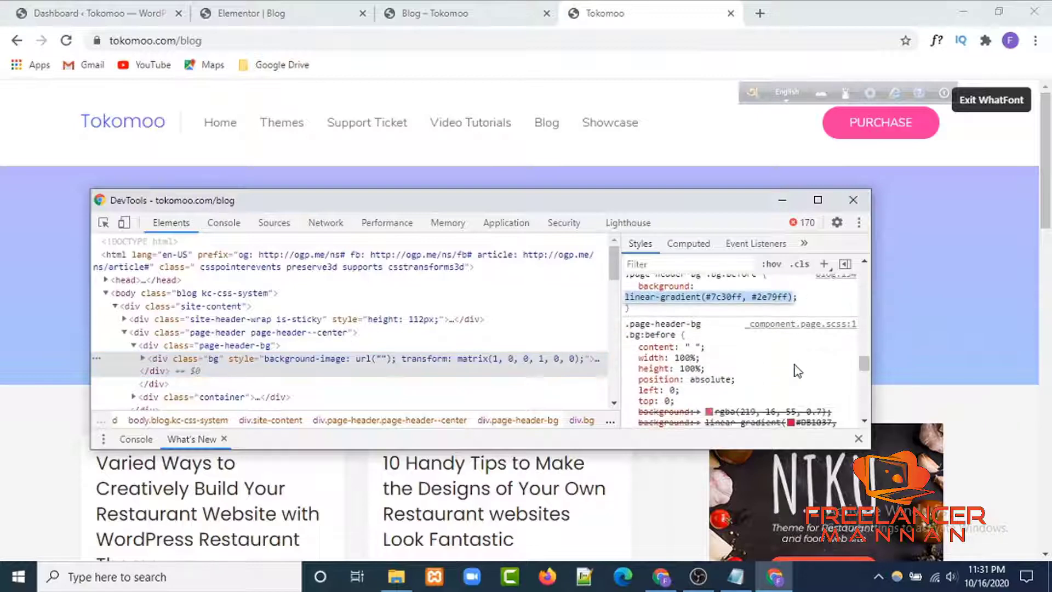
pyautogui.scroll(-3, 792, 365)
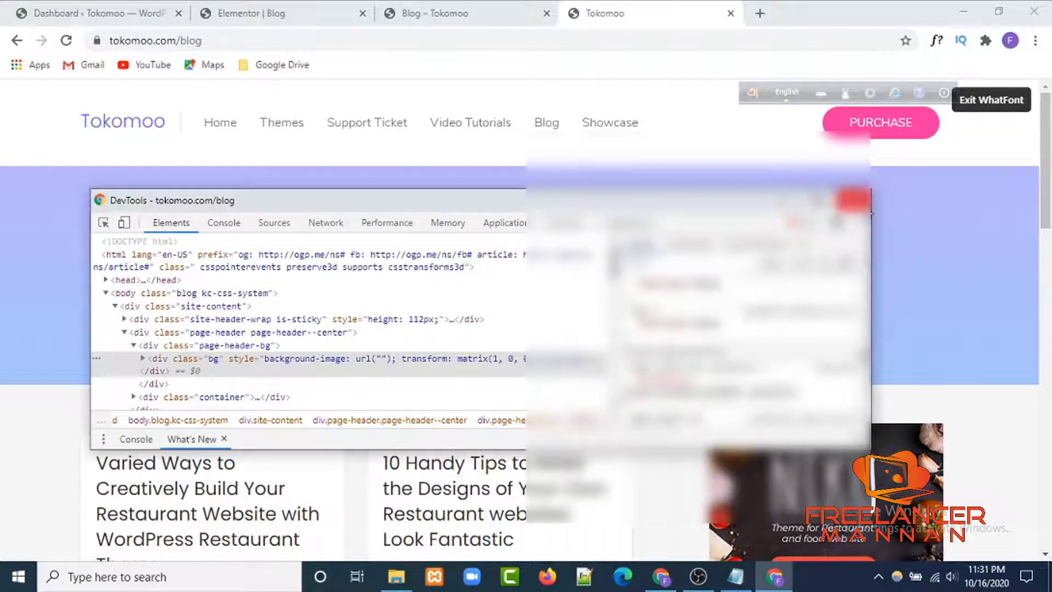
pyautogui.click(853, 199)
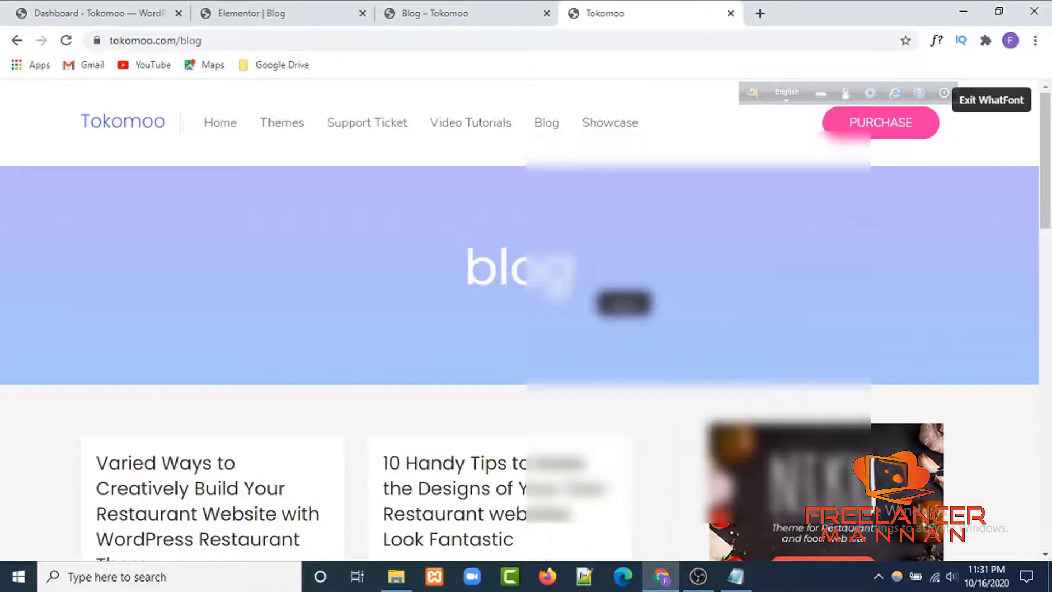
# Launch the pixie color picker from the desktop and return to the reference Tokomoo page in Chrome to sample the banner's top color
pyautogui.click(963, 11)
pyautogui.click(961, 9)
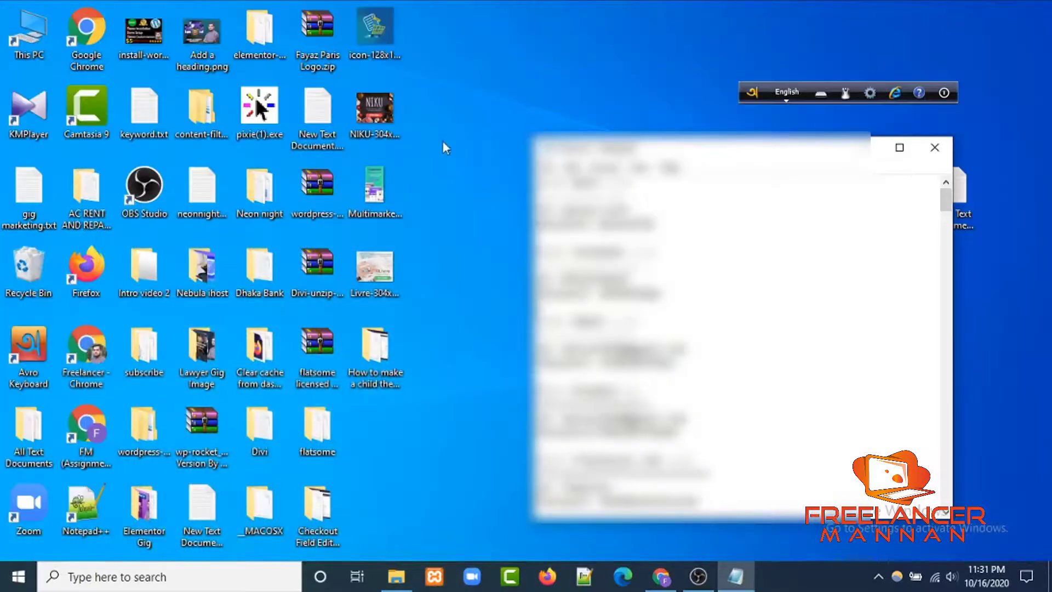
pyautogui.doubleClick(263, 109)
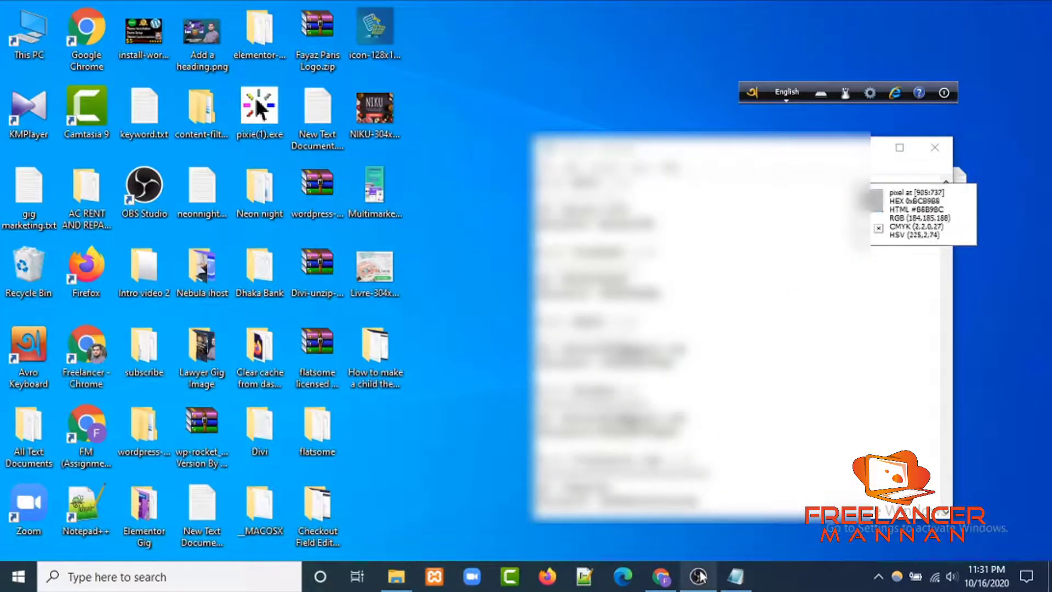
pyautogui.click(660, 576)
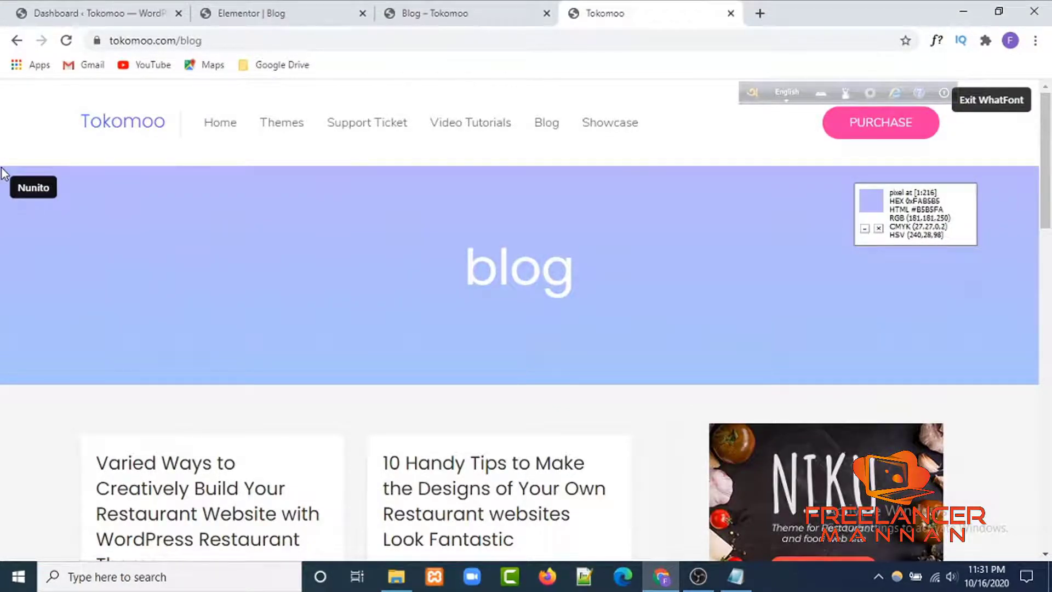
# Set the first gradient color of the banner section in Elementor to the sampled B5B5FA
pyautogui.click(434, 12)
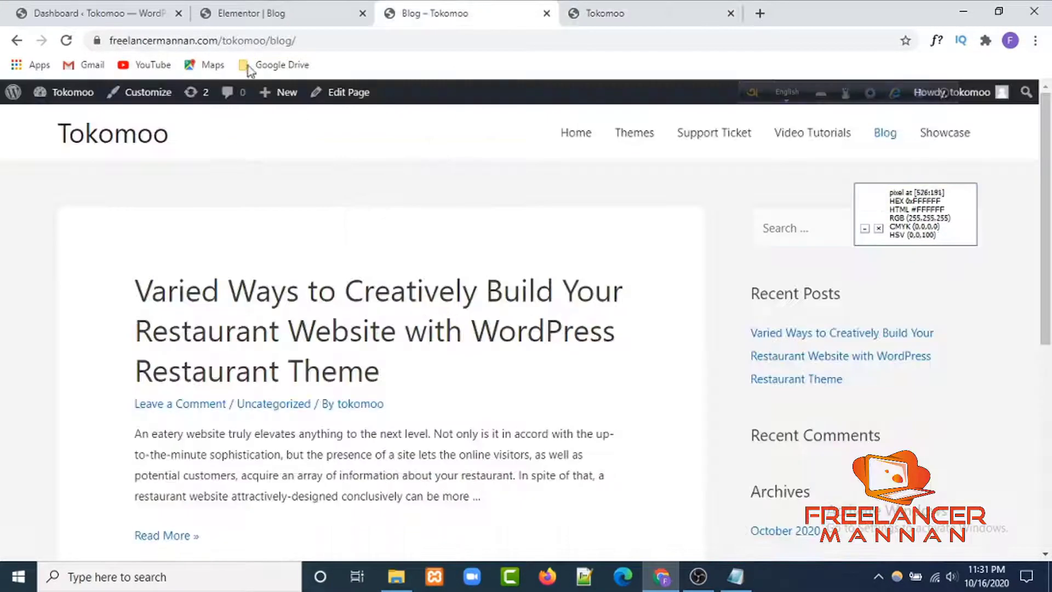
pyautogui.click(267, 12)
pyautogui.click(174, 207)
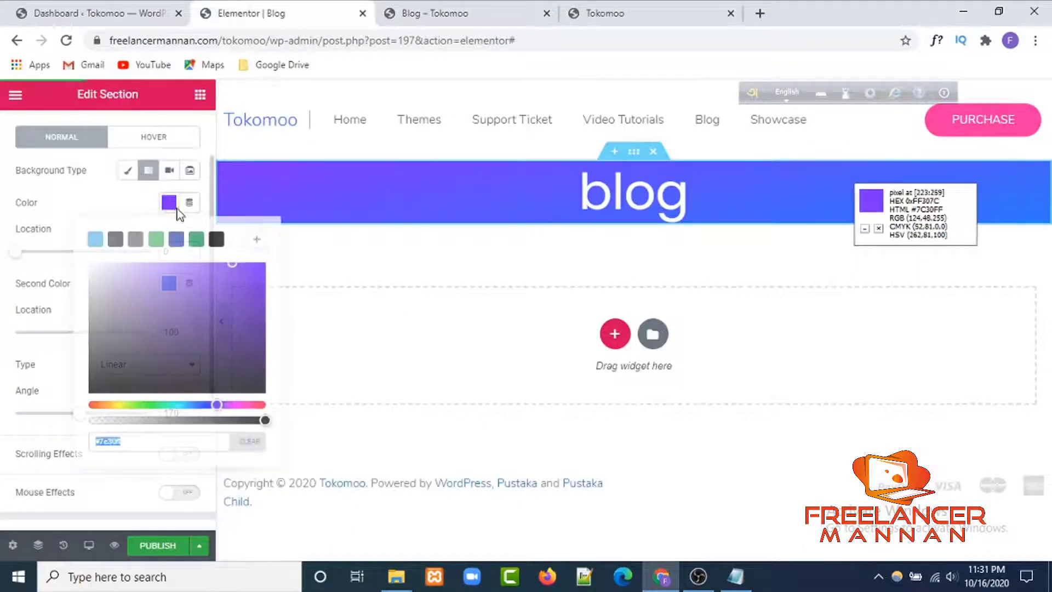
pyautogui.write('B5B5FA')
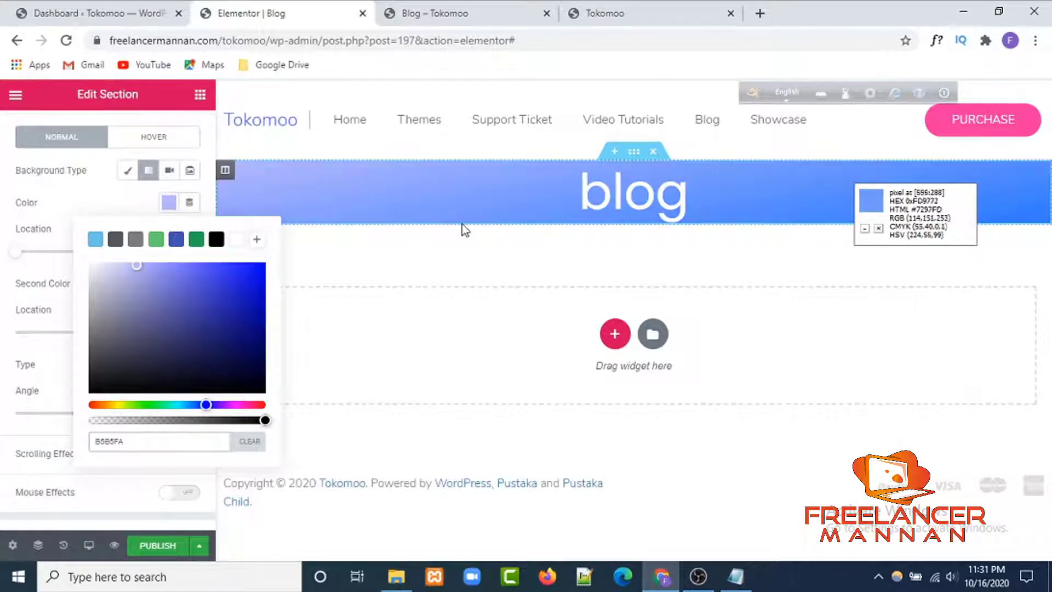
# Sample the bottom edge of the reference banner and set A7C4FA as the second gradient color of the Elementor banner section
pyautogui.click(603, 14)
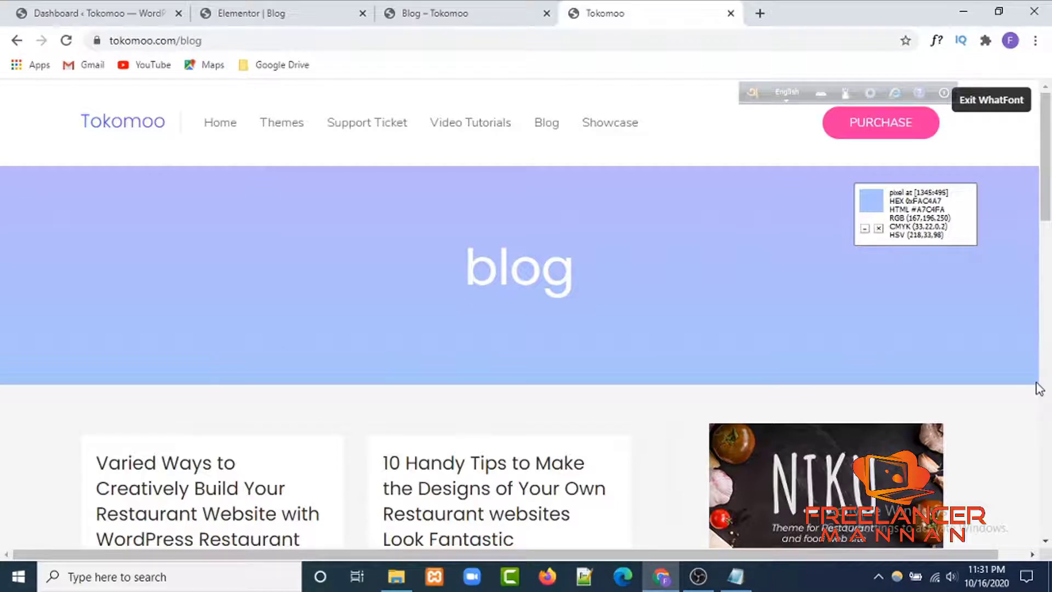
pyautogui.click(273, 16)
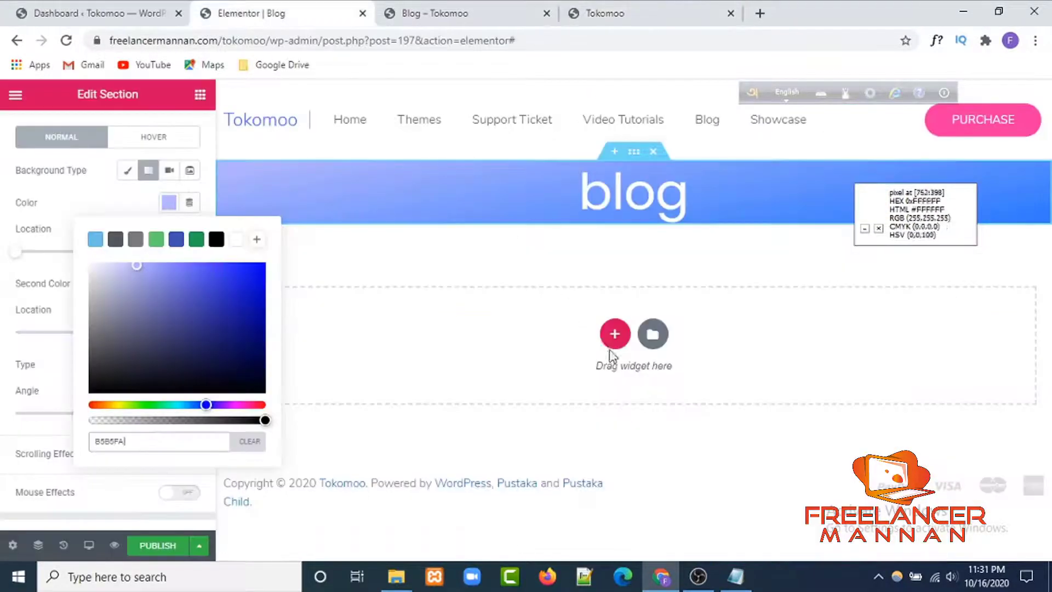
pyautogui.click(109, 190)
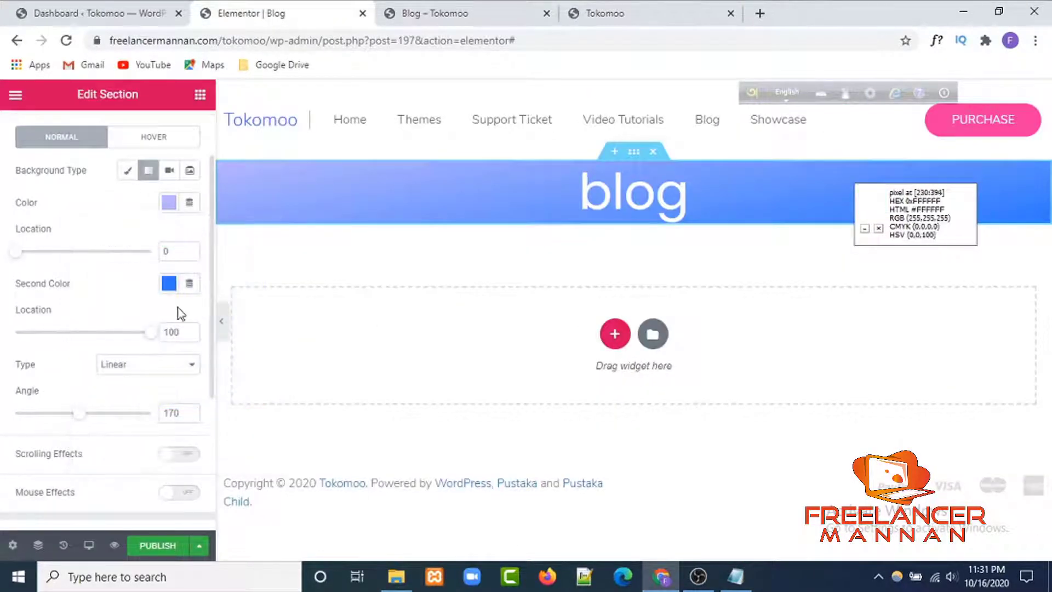
pyautogui.click(168, 283)
pyautogui.write('A7C4FA')
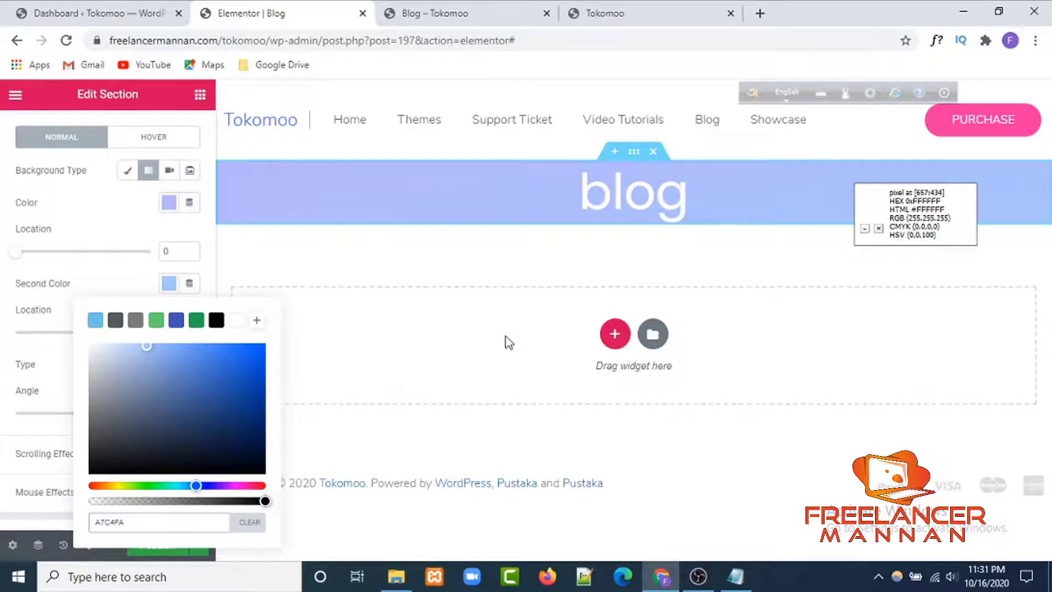
# Compare the recolored banner gradient in Elementor with the banner on the reference Tokomoo blog page
pyautogui.click(648, 11)
pyautogui.click(448, 12)
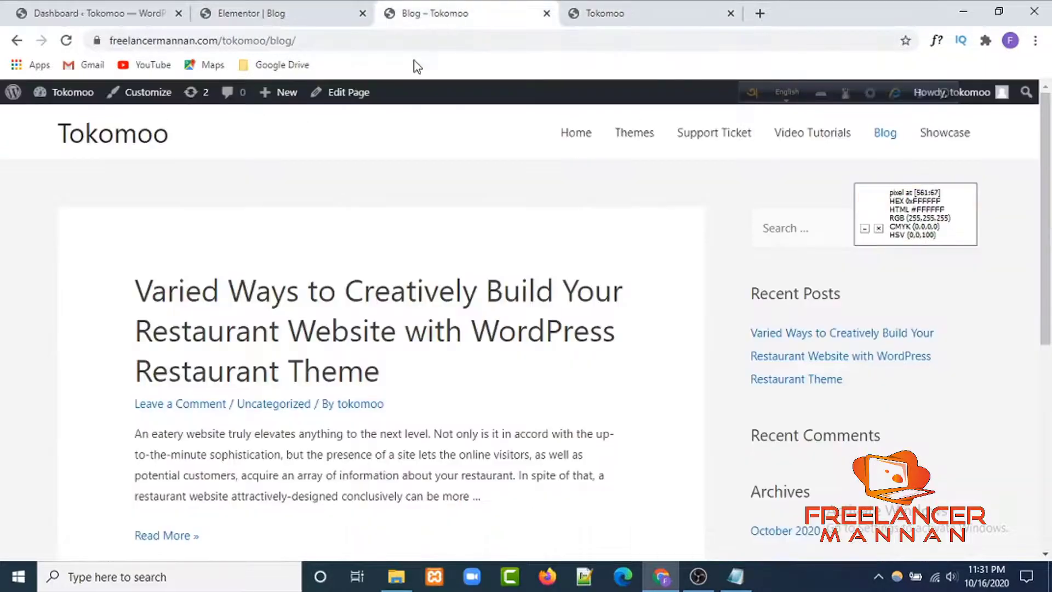
pyautogui.click(307, 12)
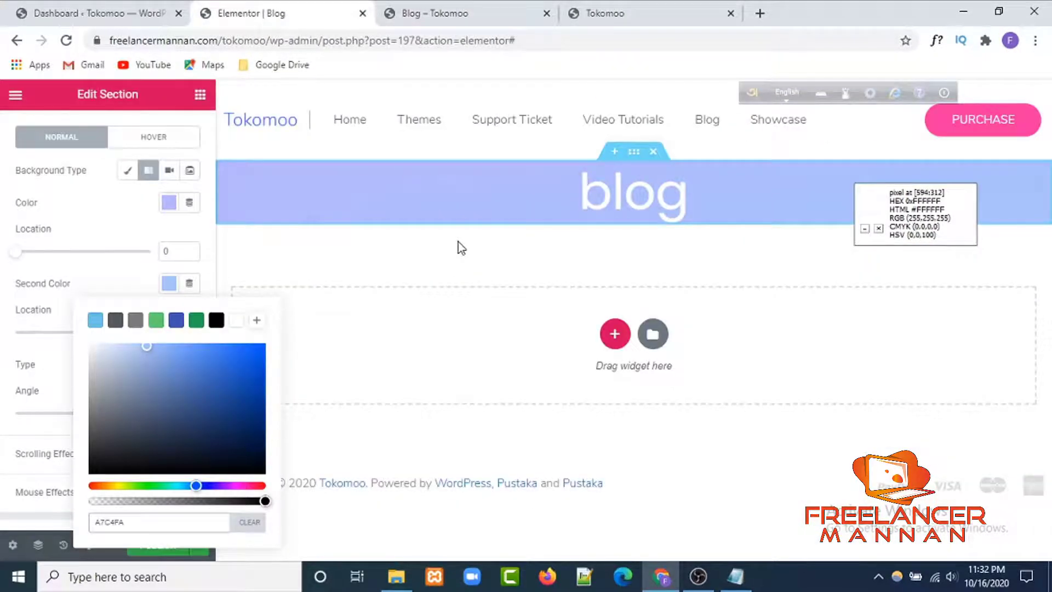
pyautogui.click(96, 232)
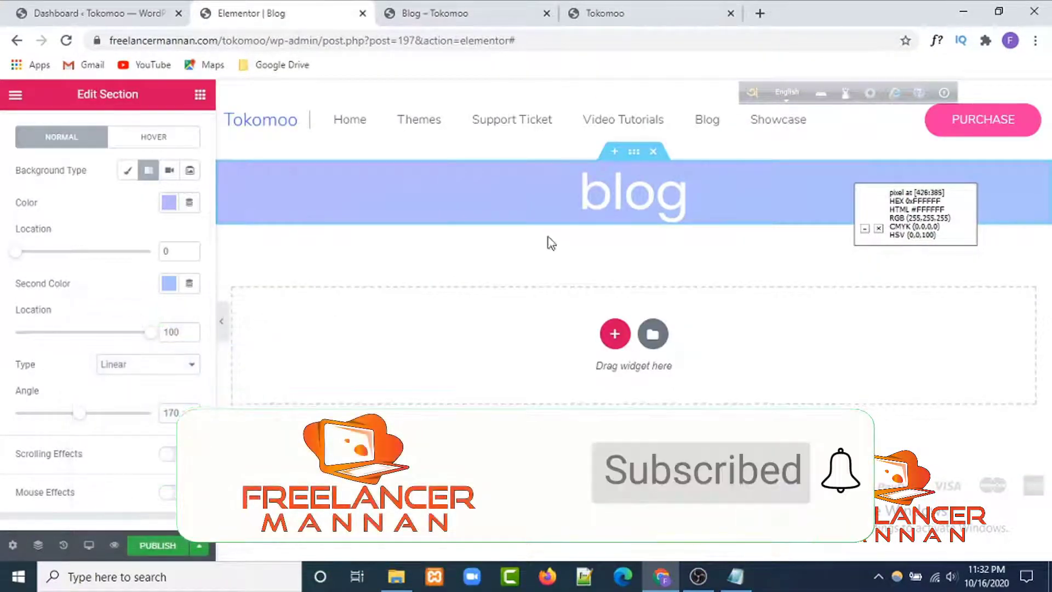
pyautogui.click(628, 16)
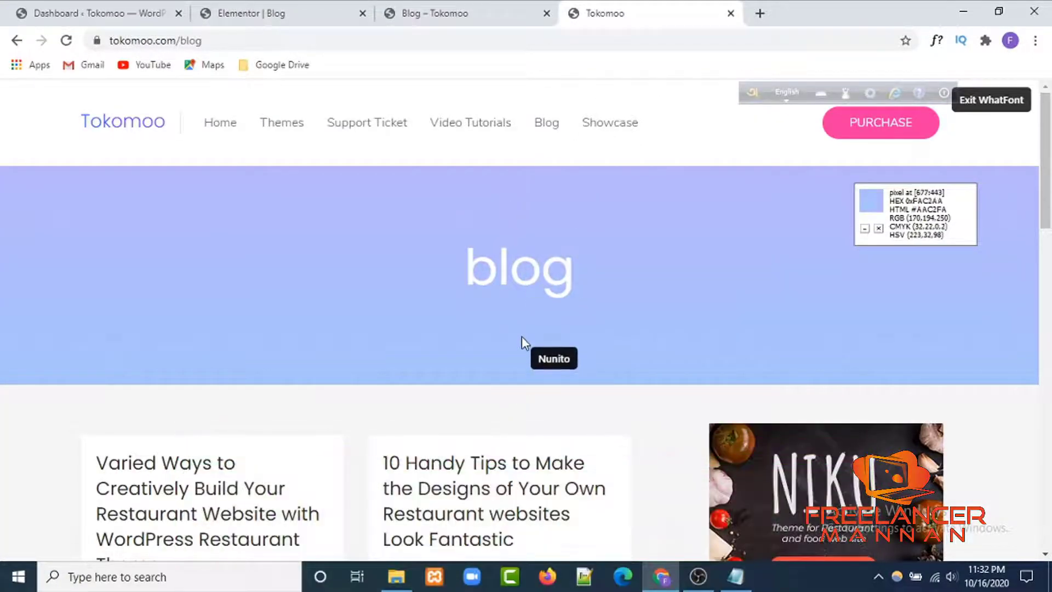
pyautogui.click(293, 12)
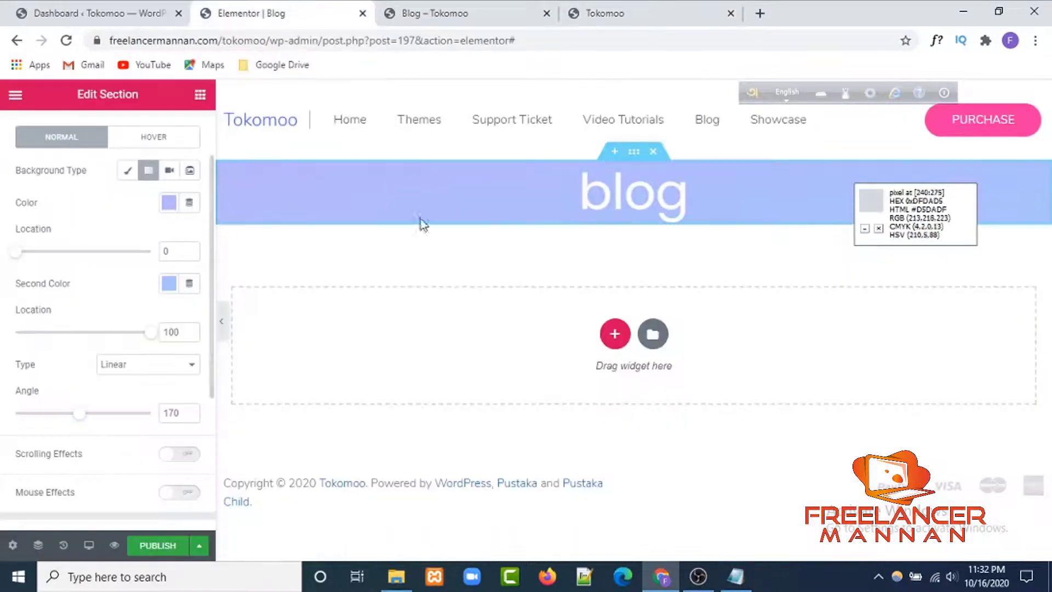
# Unlink the banner section's padding values and set the top and bottom padding to 100 px
pyautogui.moveTo(633, 152); pyautogui.dragTo(235, 140)
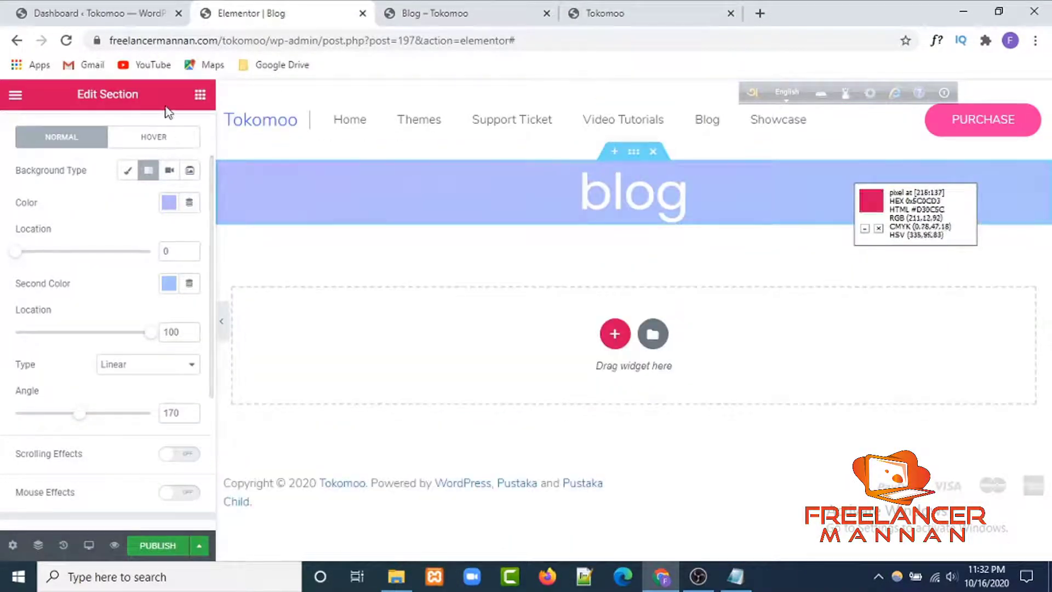
pyautogui.click(180, 132)
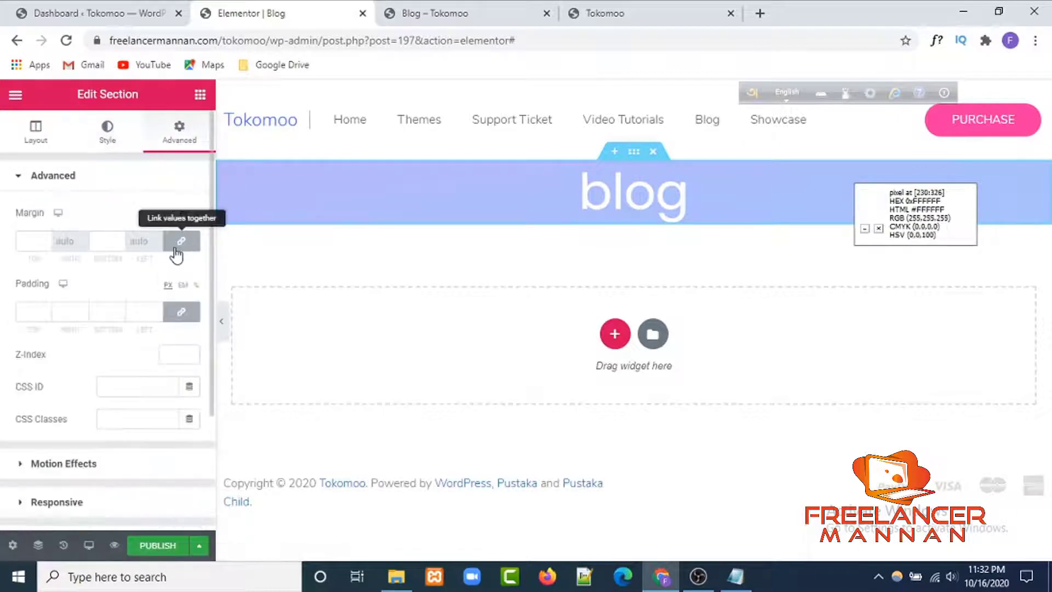
pyautogui.click(181, 312)
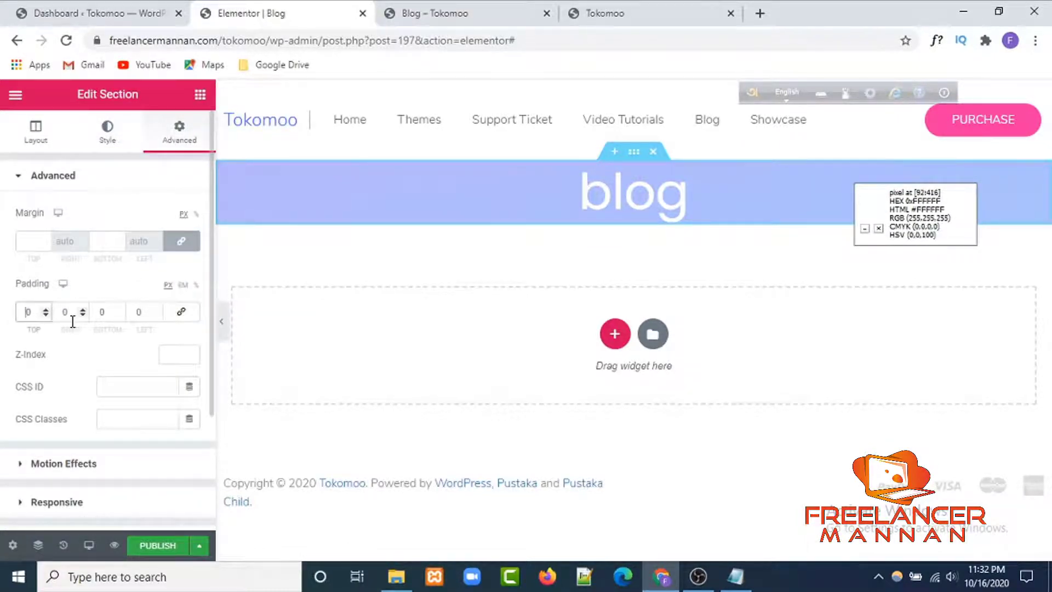
pyautogui.write('100')
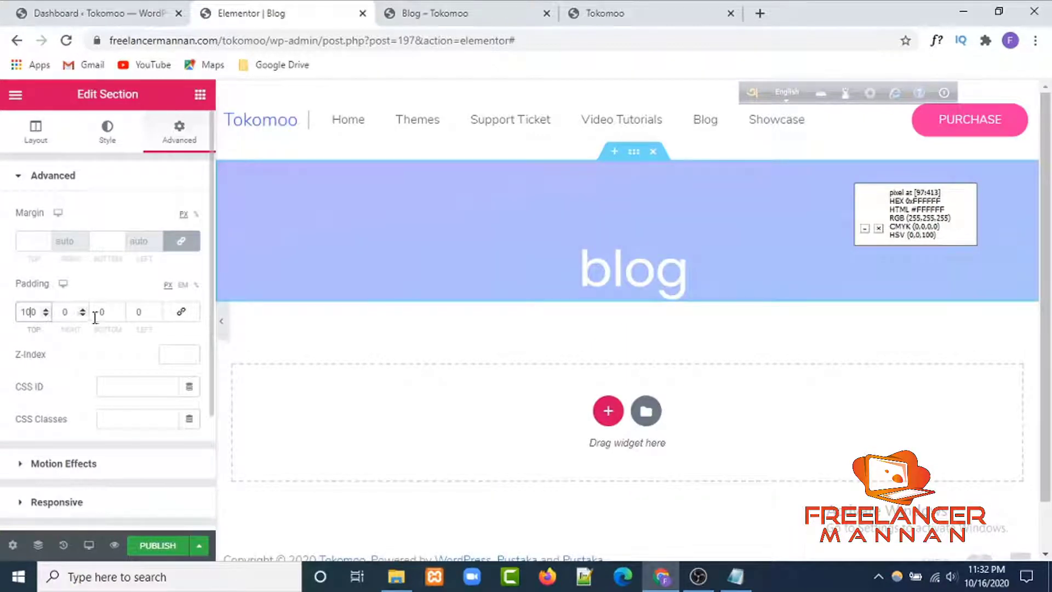
pyautogui.click(110, 318)
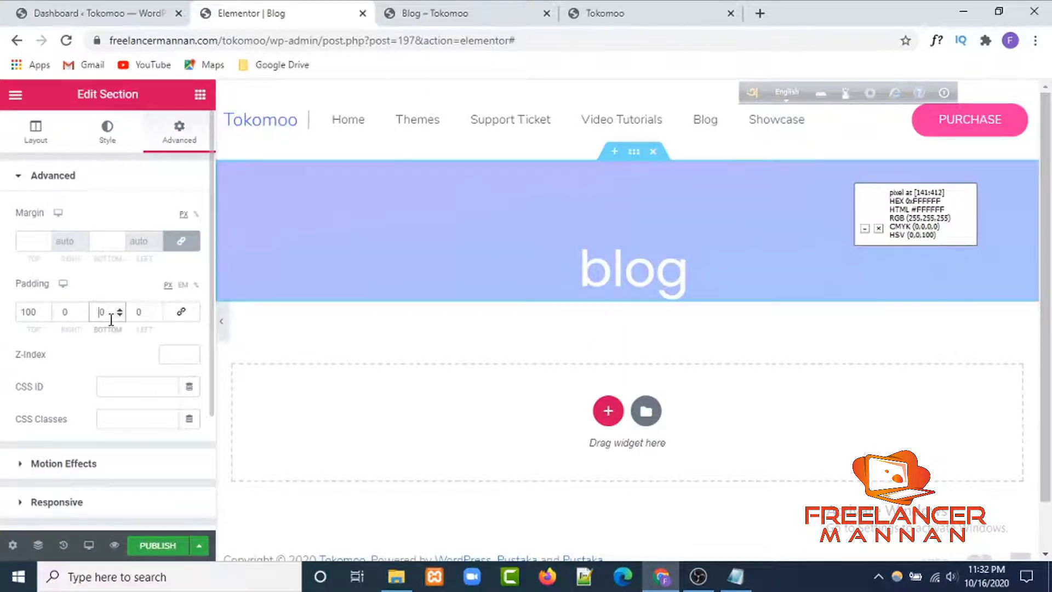
pyautogui.write('0')
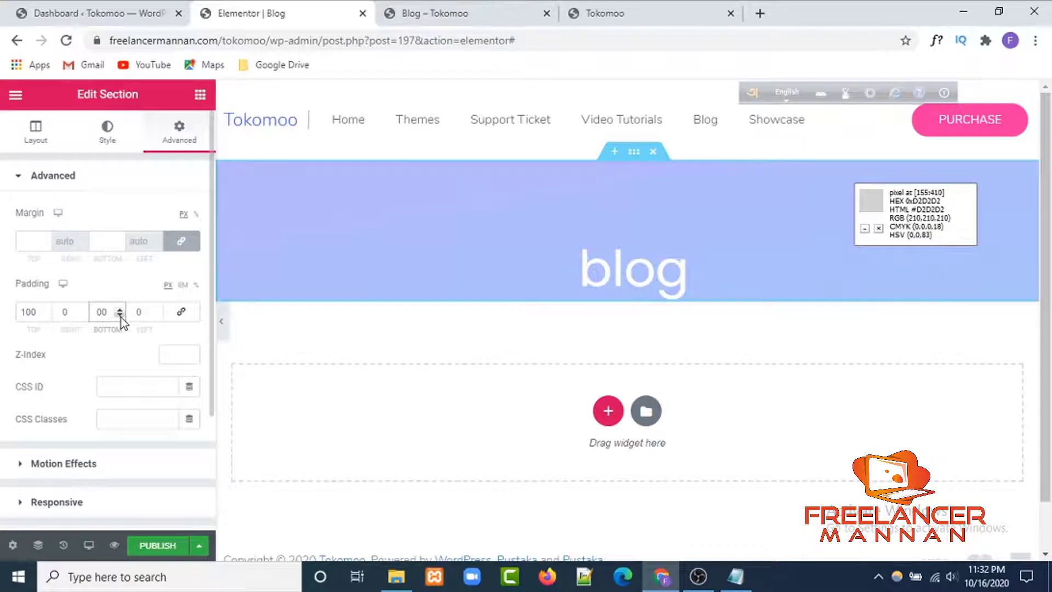
pyautogui.write('10')
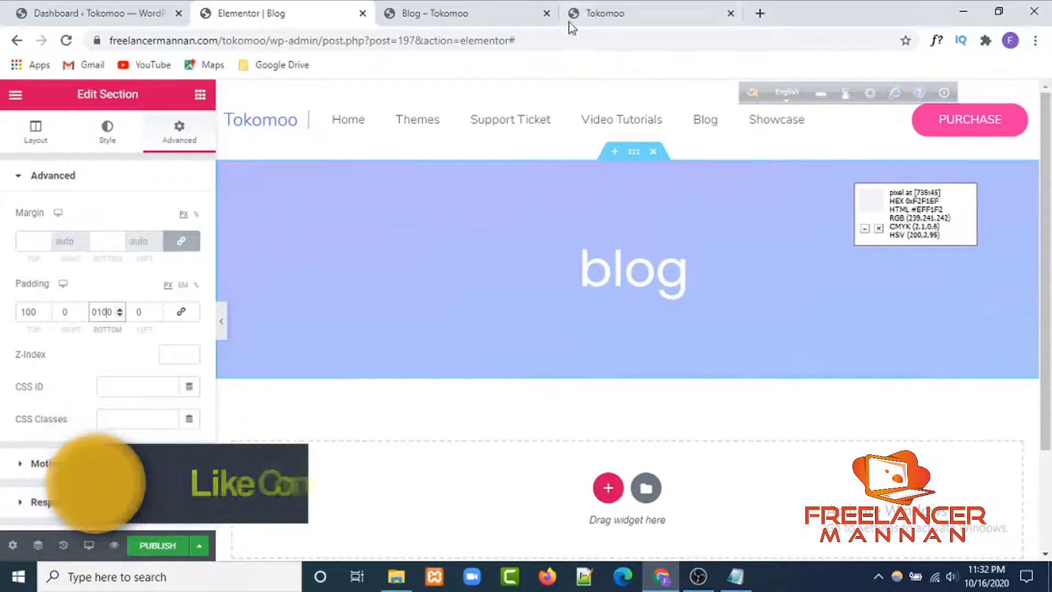
# Compare the padded banner section's height in Elementor with the reference Tokomoo banner
pyautogui.click(597, 15)
pyautogui.click(461, 11)
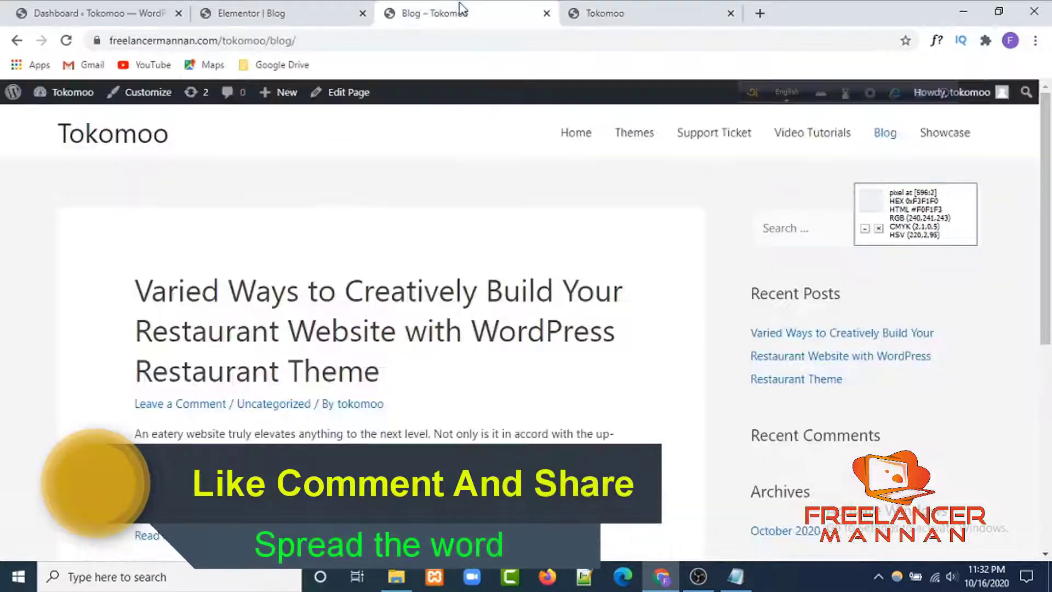
pyautogui.click(293, 12)
pyautogui.click(735, 315)
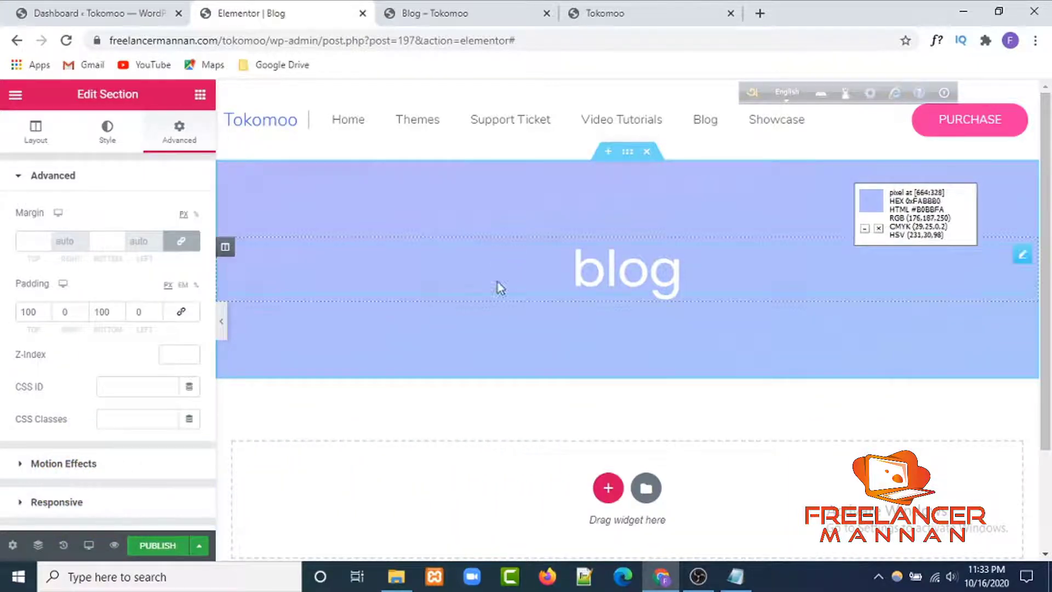
# Examine the post card grid and the sidebar image banners below the header on the reference Tokomoo blog page
pyautogui.click(460, 7)
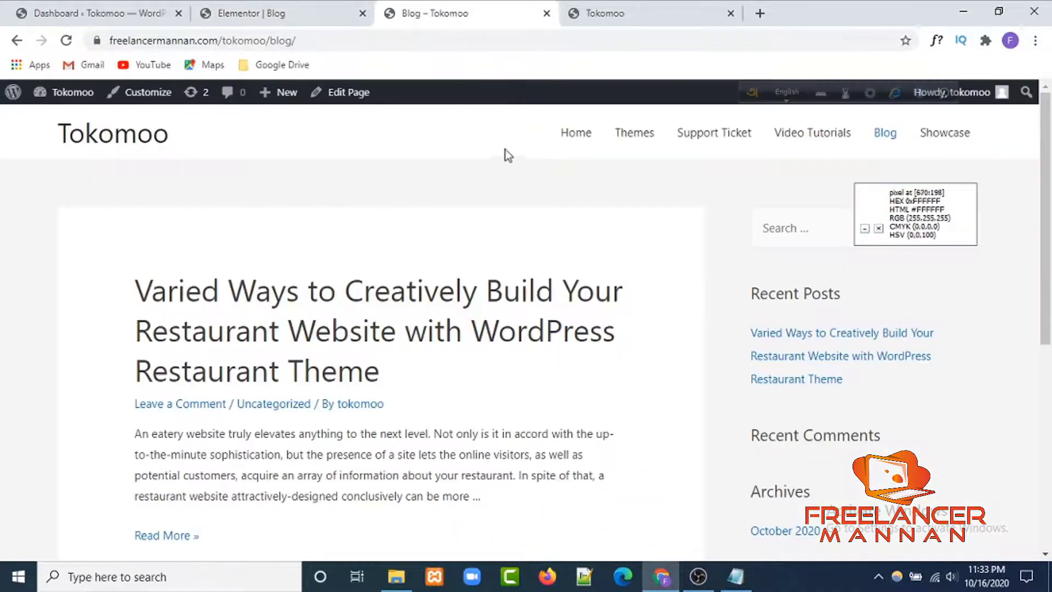
pyautogui.click(634, 14)
pyautogui.scroll(-5, 521, 323)
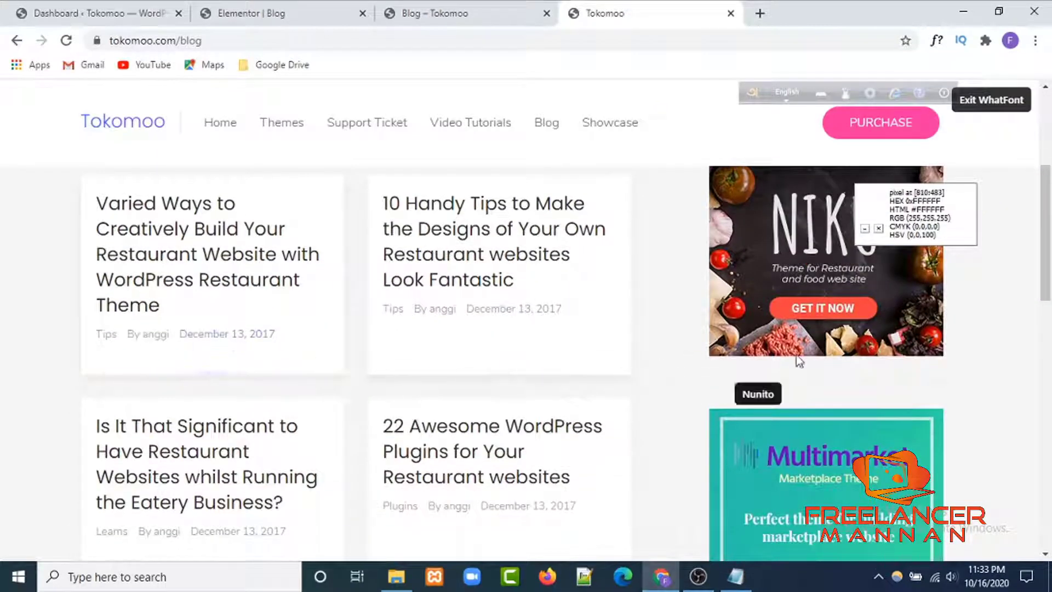
pyautogui.scroll(5, 304, 350)
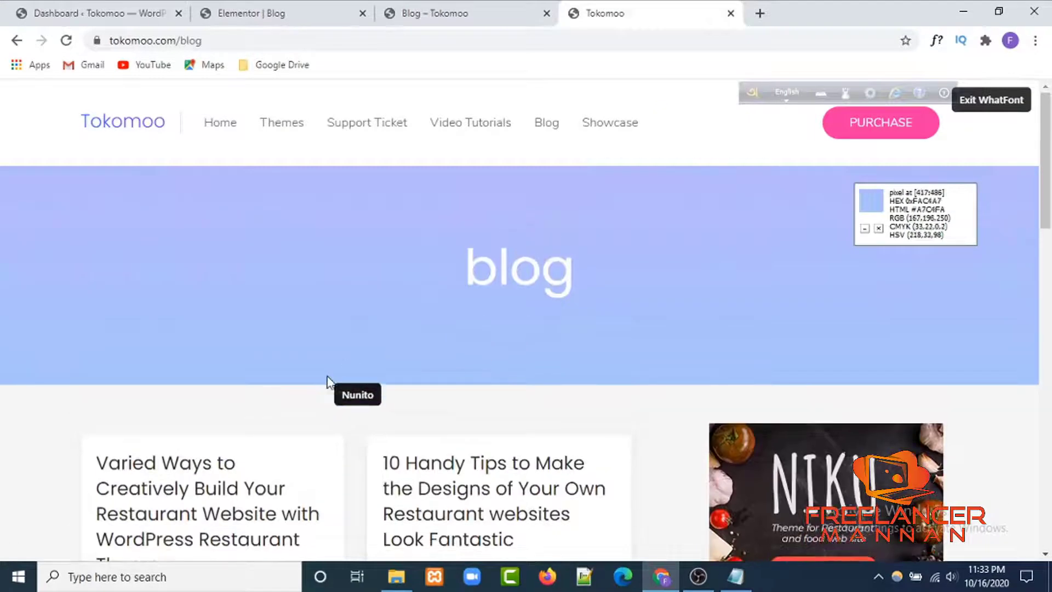
pyautogui.scroll(-3, 329, 378)
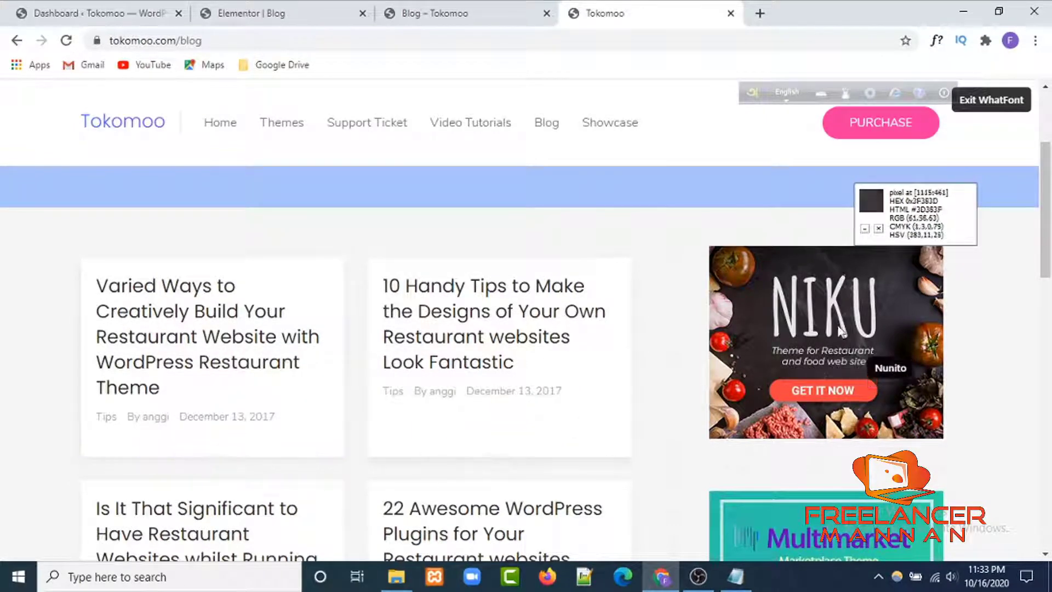
pyautogui.scroll(-15, 827, 340)
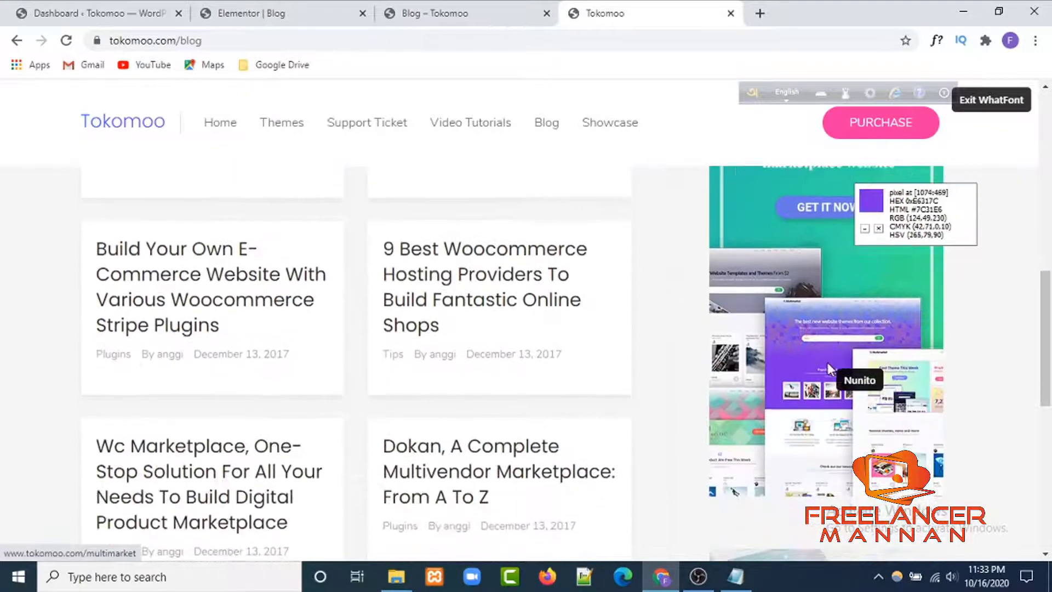
pyautogui.scroll(8, 827, 363)
pyautogui.scroll(5, 810, 356)
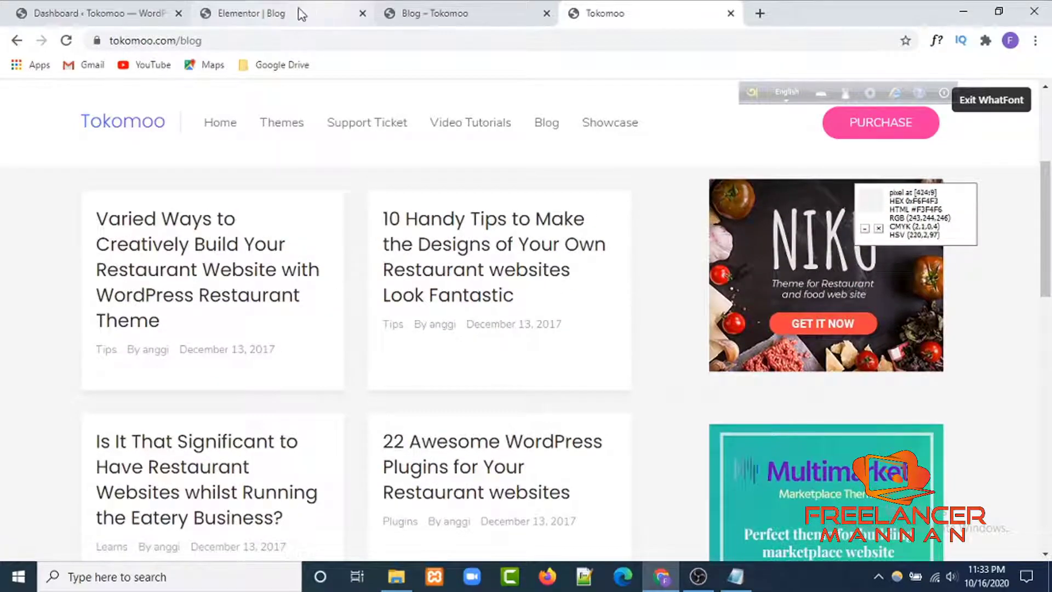
pyautogui.click(299, 12)
pyautogui.scroll(-2, 629, 338)
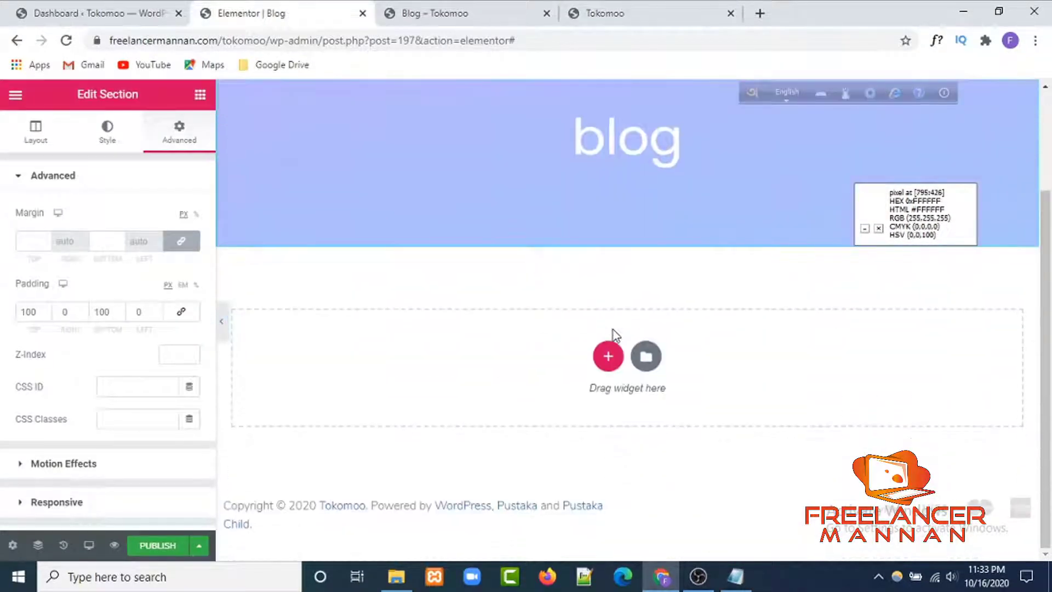
pyautogui.click(608, 357)
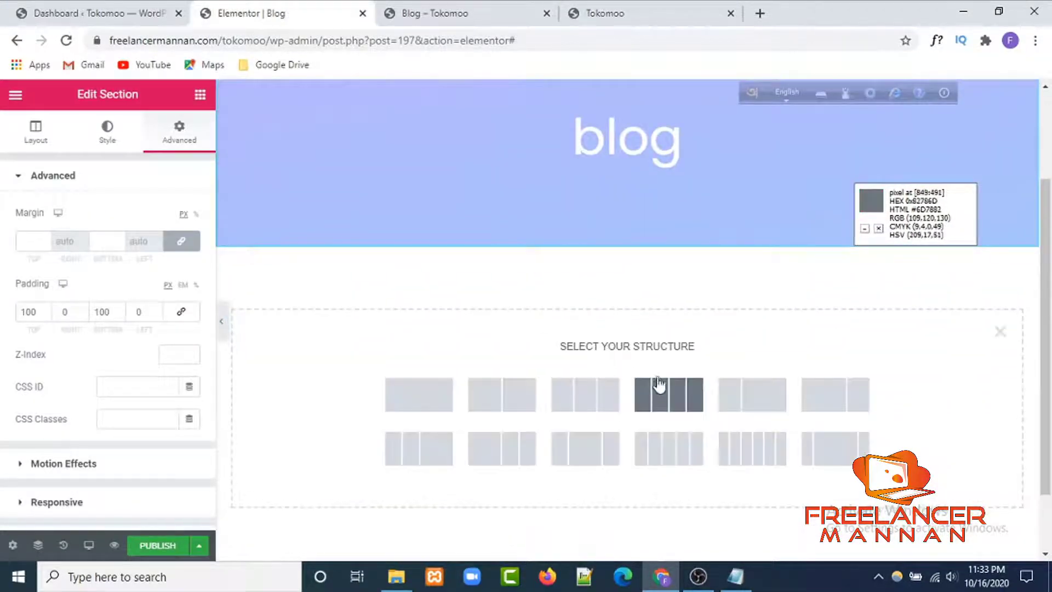
pyautogui.click(506, 405)
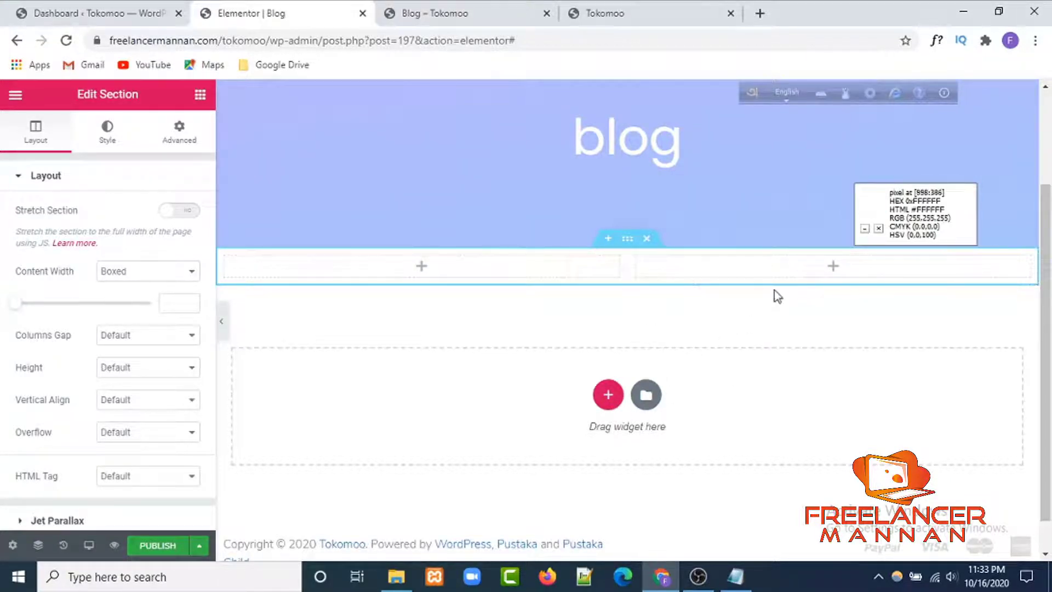
pyautogui.click(646, 238)
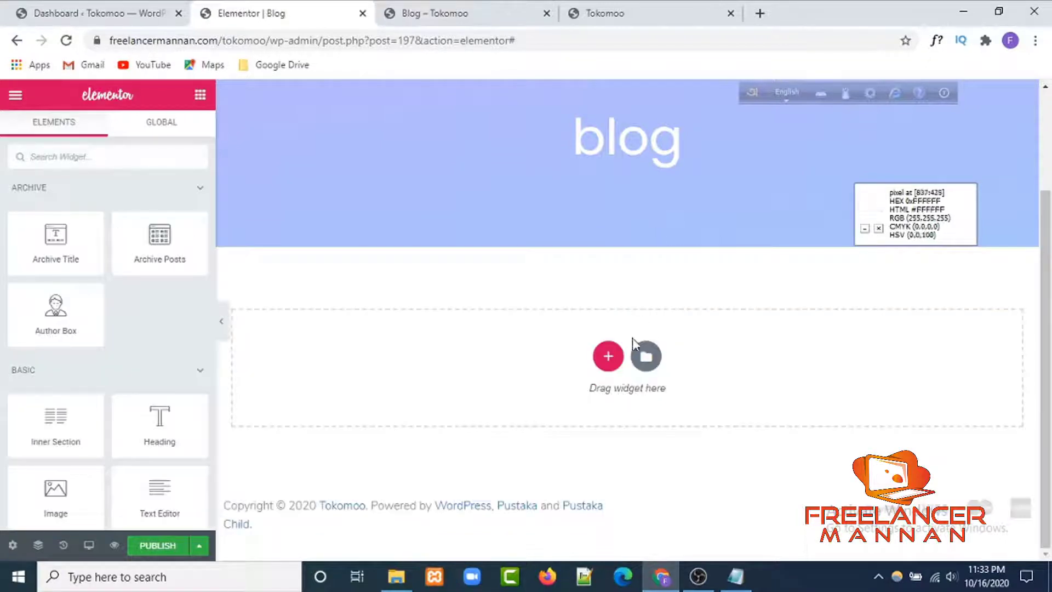
# Add a new section below the blog banner with a two-thirds and one-third column structure
pyautogui.click(608, 355)
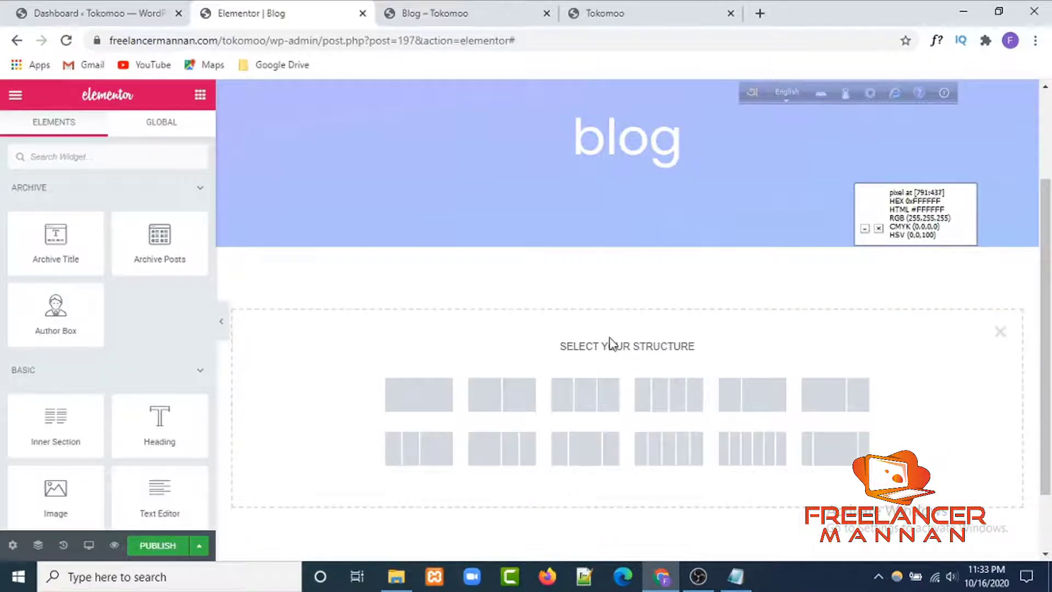
pyautogui.click(831, 403)
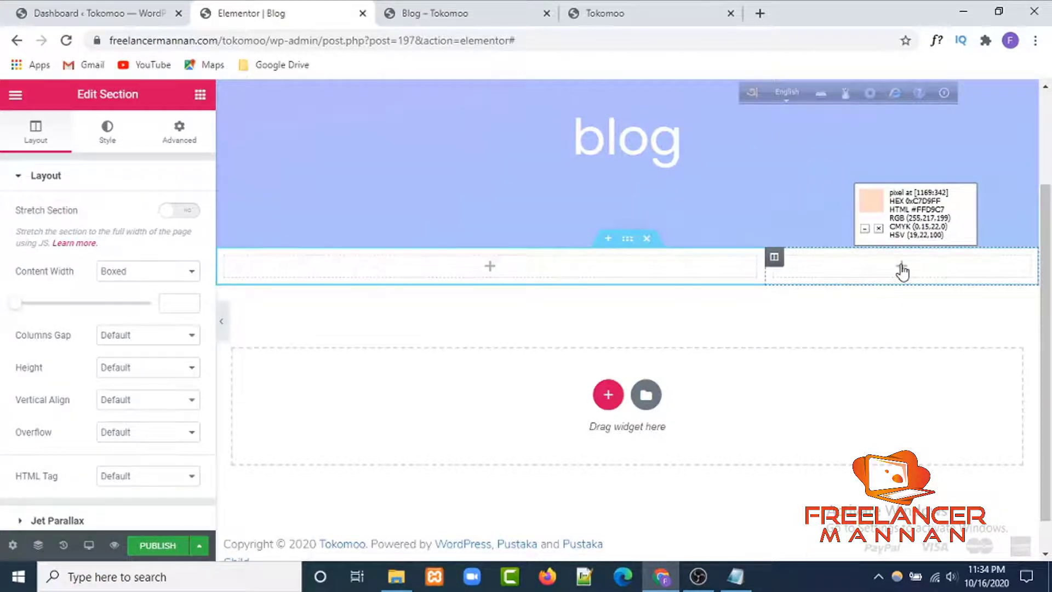
# Examine the sidebar image banners and their placement beside the post cards on the reference Tokomoo blog page
pyautogui.click(634, 11)
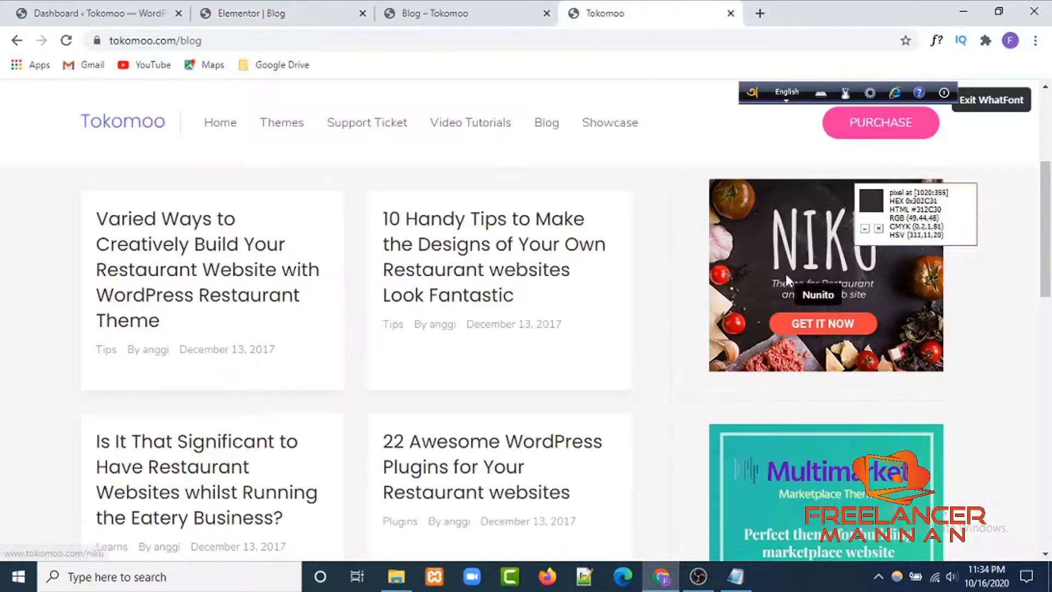
pyautogui.scroll(-15, 785, 273)
pyautogui.scroll(5, 773, 277)
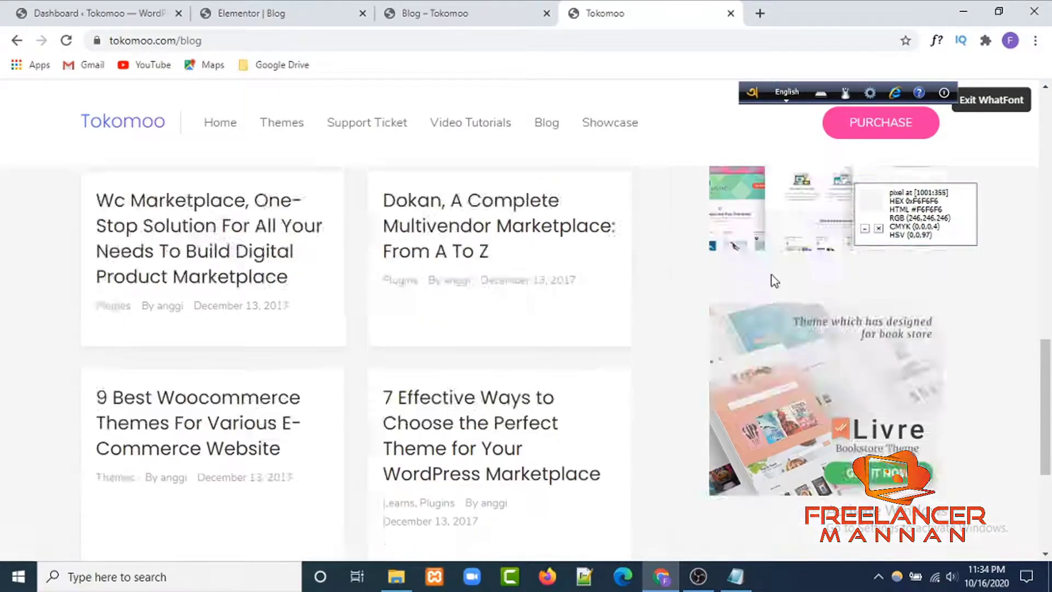
pyautogui.scroll(8, 772, 277)
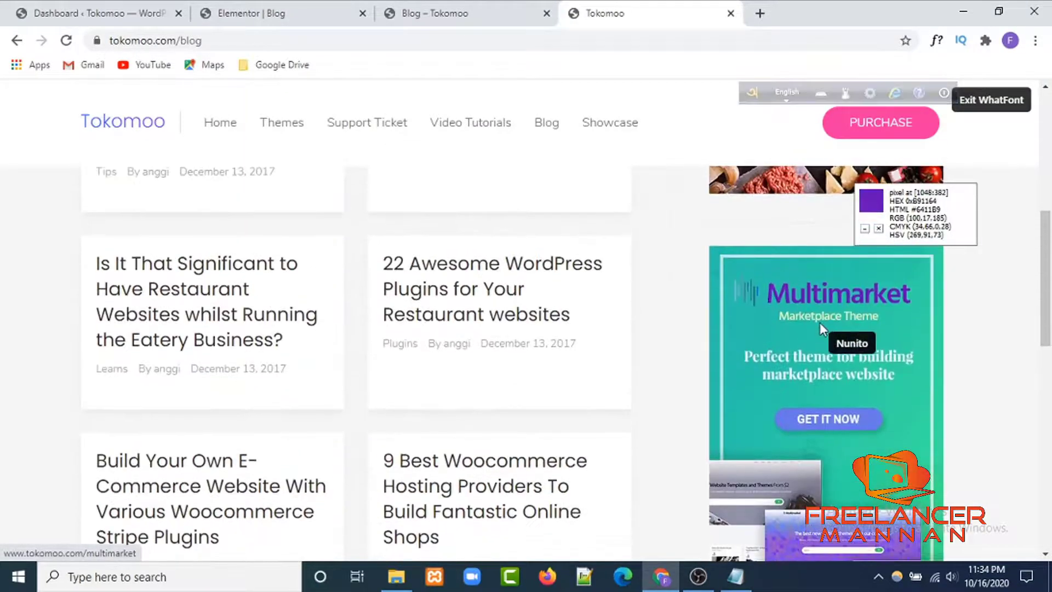
pyautogui.scroll(5, 820, 322)
pyautogui.rightClick(814, 347)
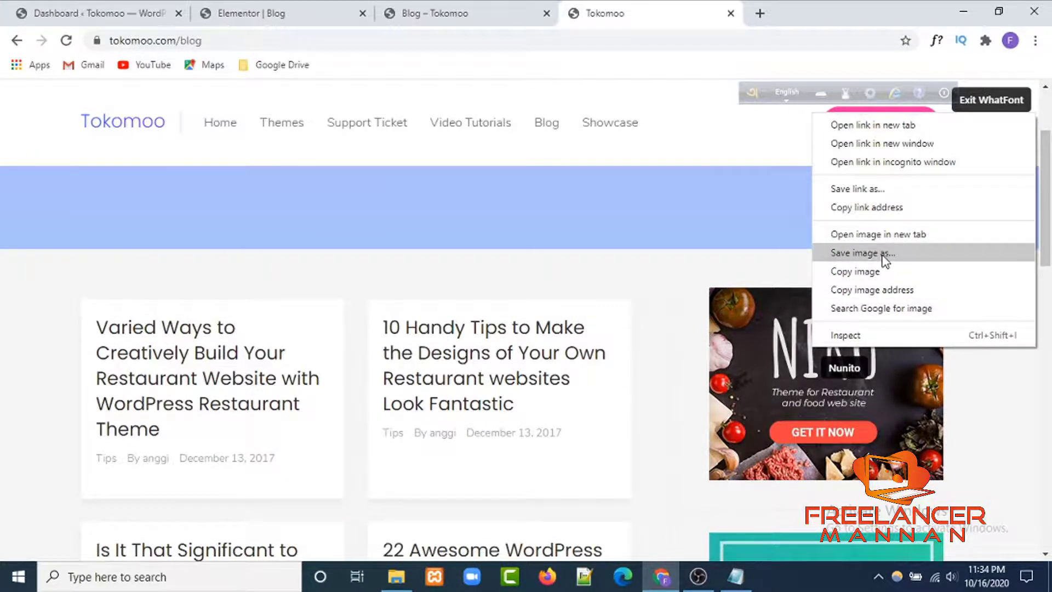
pyautogui.scroll(-6, 657, 351)
pyautogui.scroll(9, 655, 345)
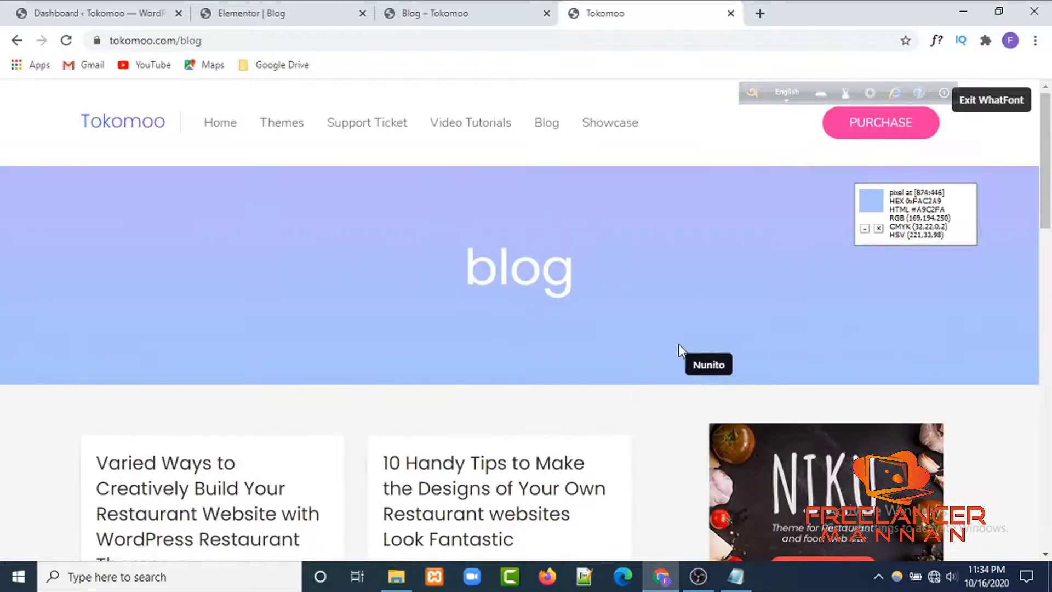
pyautogui.scroll(-6, 751, 362)
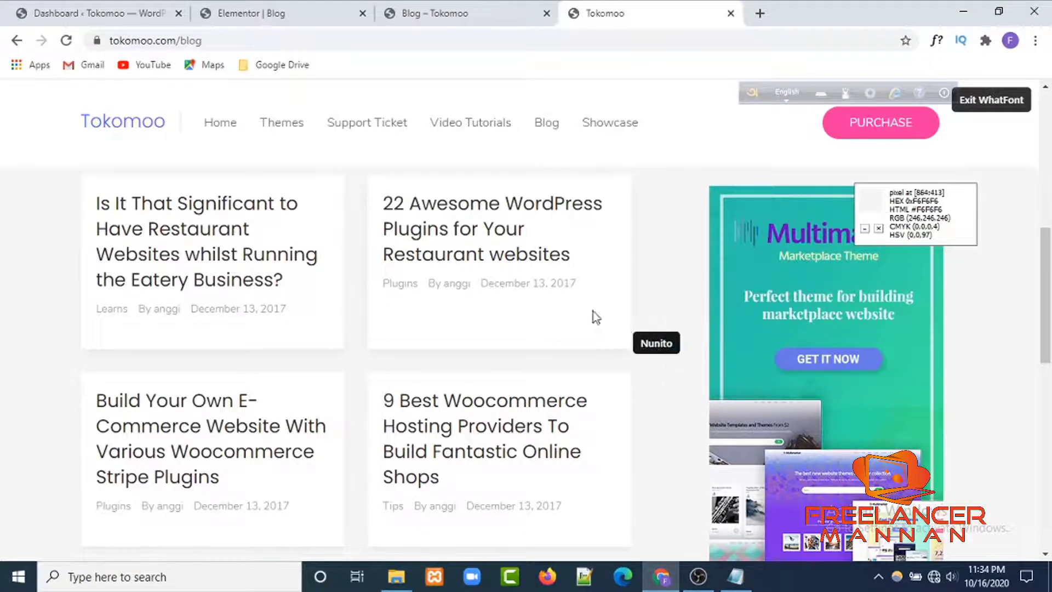
pyautogui.scroll(5, 526, 263)
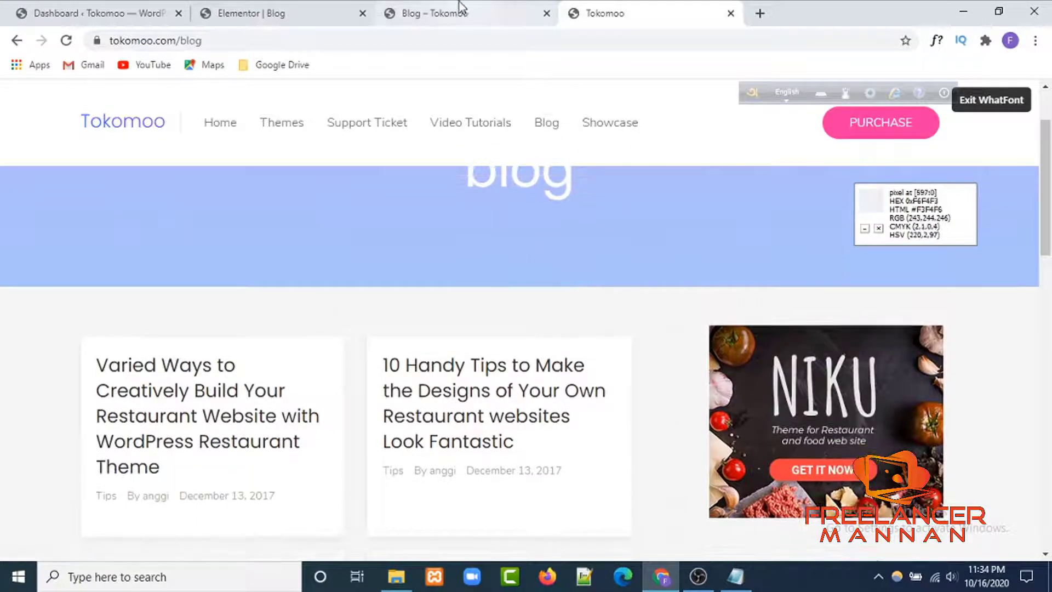
# Return to the Elementor editor and add an Image widget to the narrow column of the new section
pyautogui.click(263, 13)
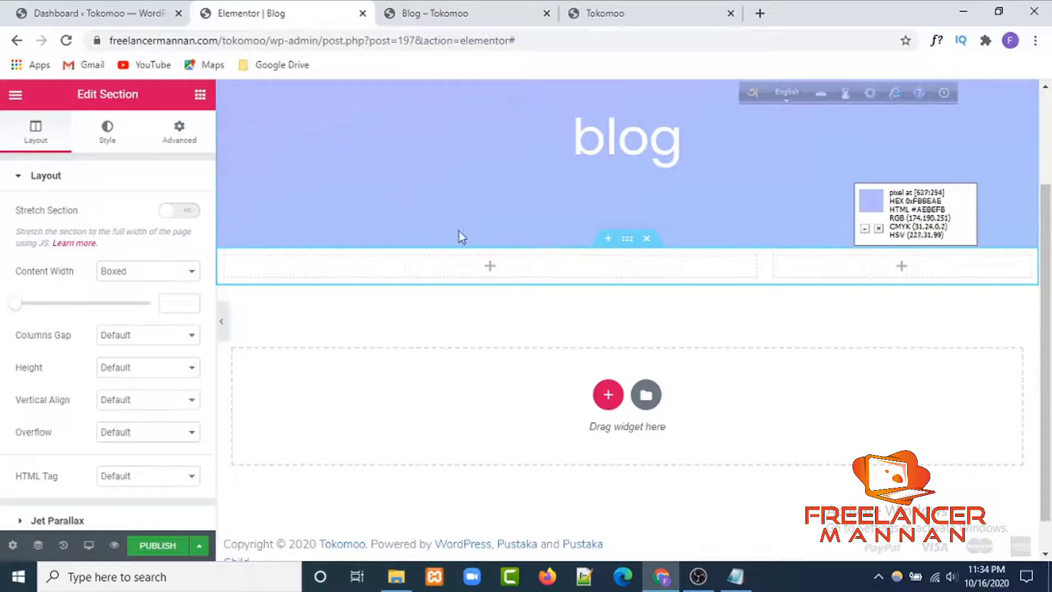
pyautogui.click(902, 267)
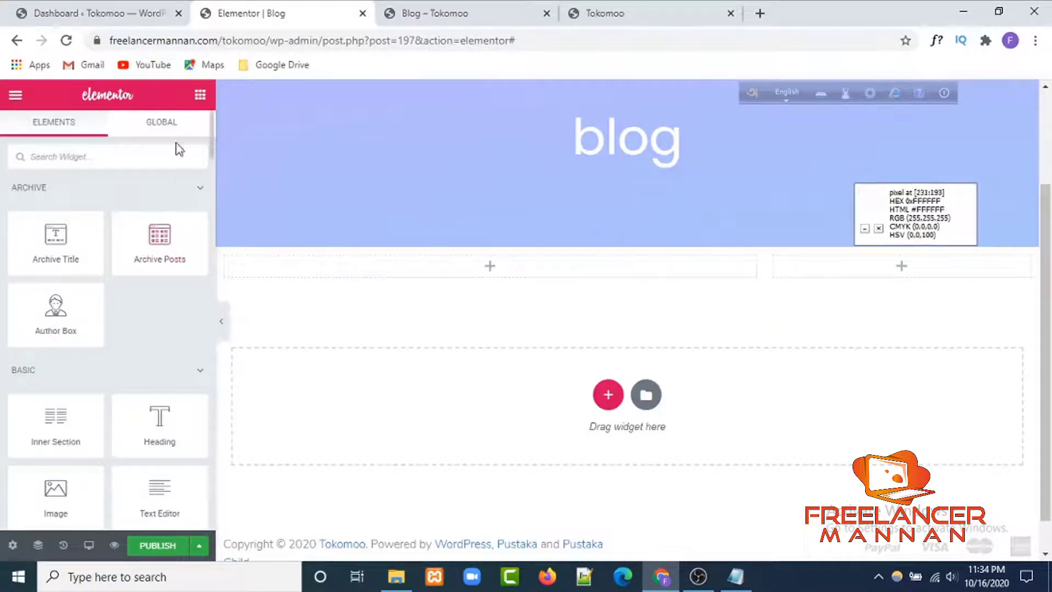
pyautogui.scroll(-4, 177, 275)
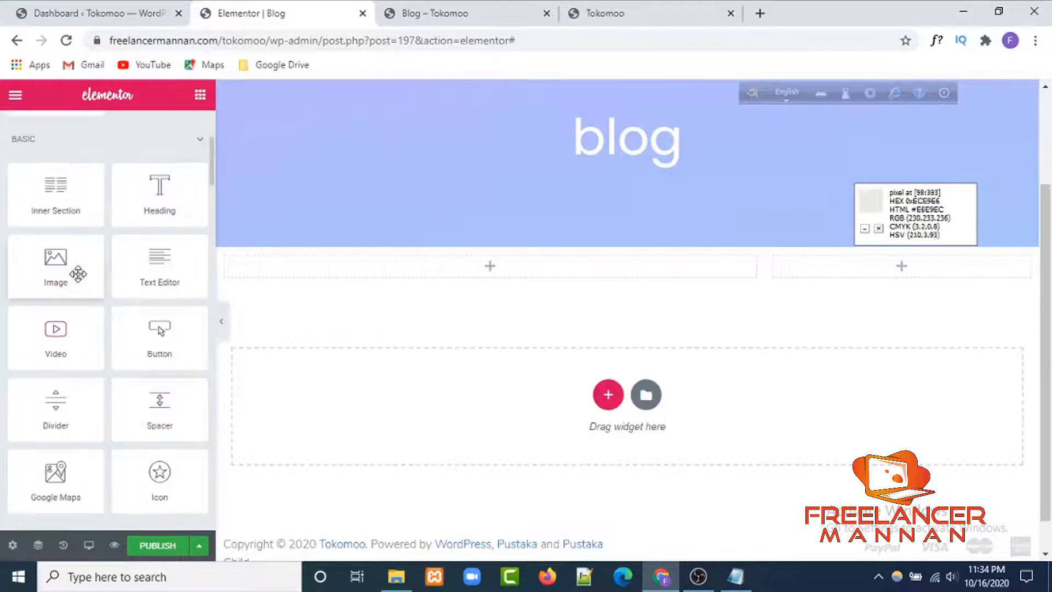
pyautogui.moveTo(77, 272); pyautogui.dragTo(902, 268)
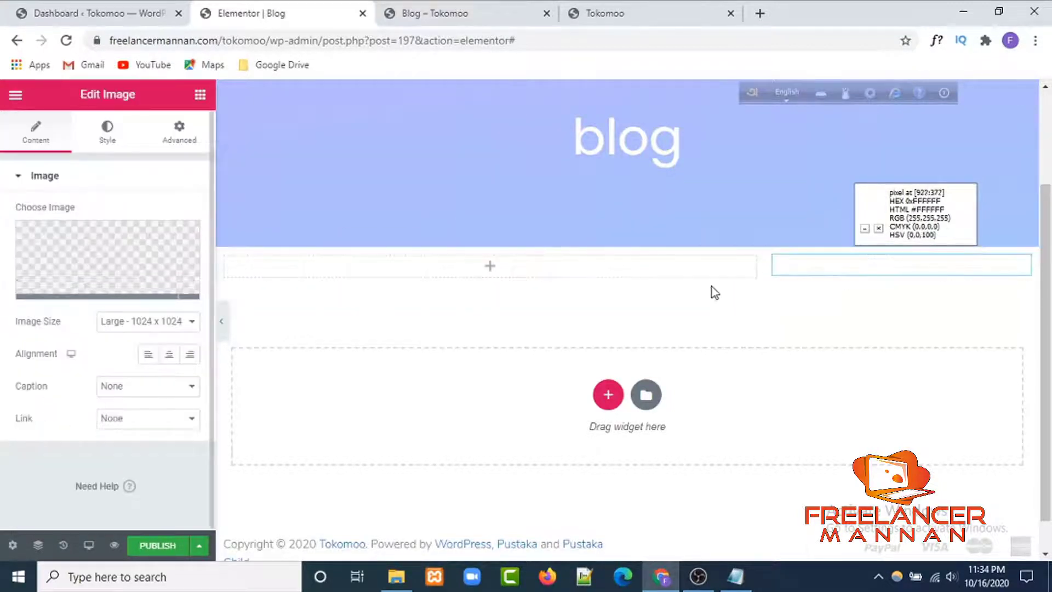
# Set the sidebar Image widget's picture to NIKU-304x250 from the media library
pyautogui.click(188, 256)
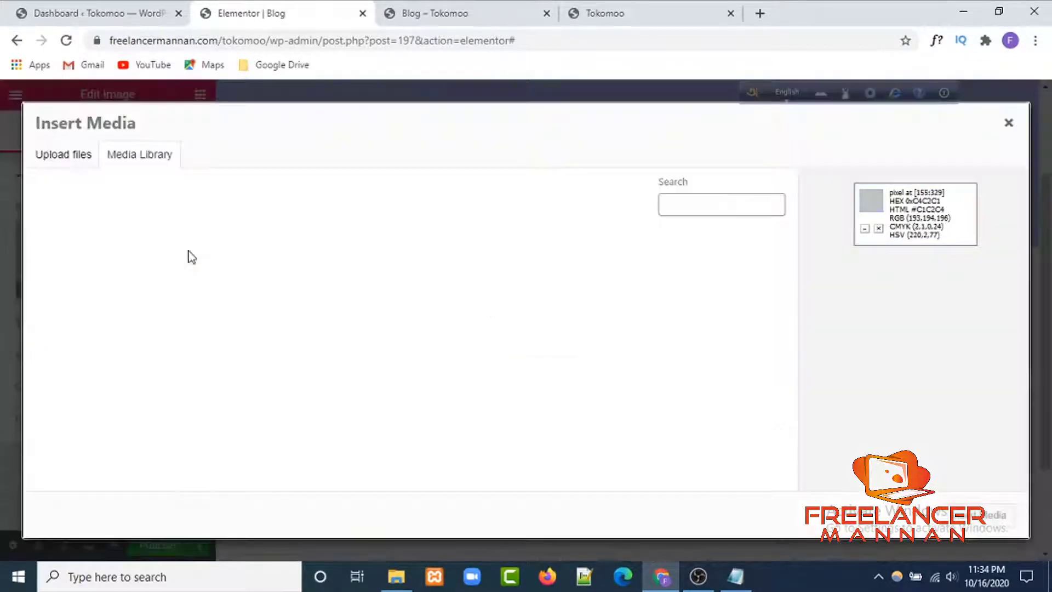
pyautogui.click(60, 157)
pyautogui.click(129, 158)
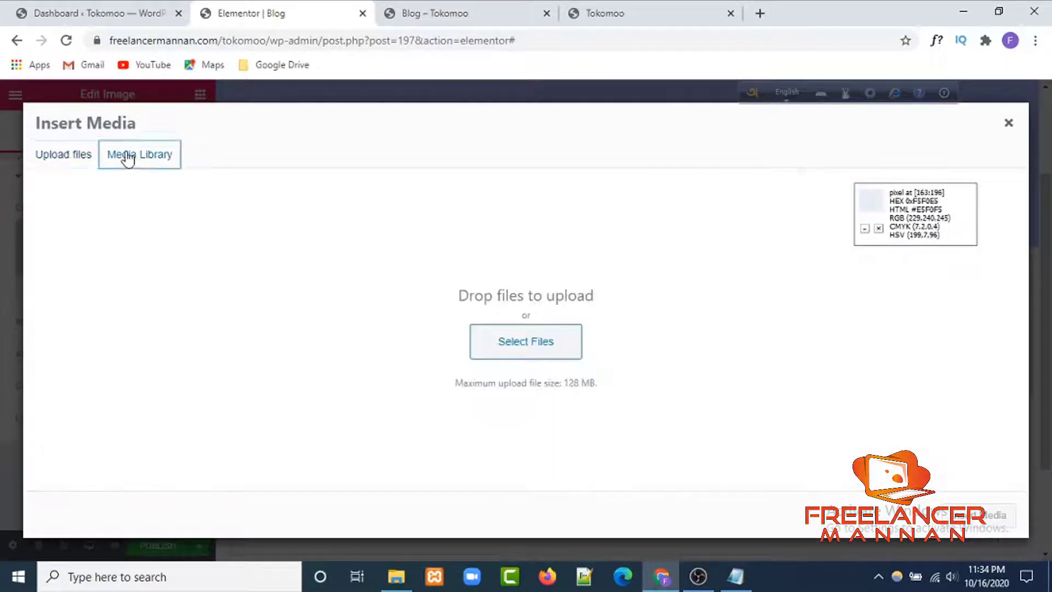
pyautogui.click(210, 285)
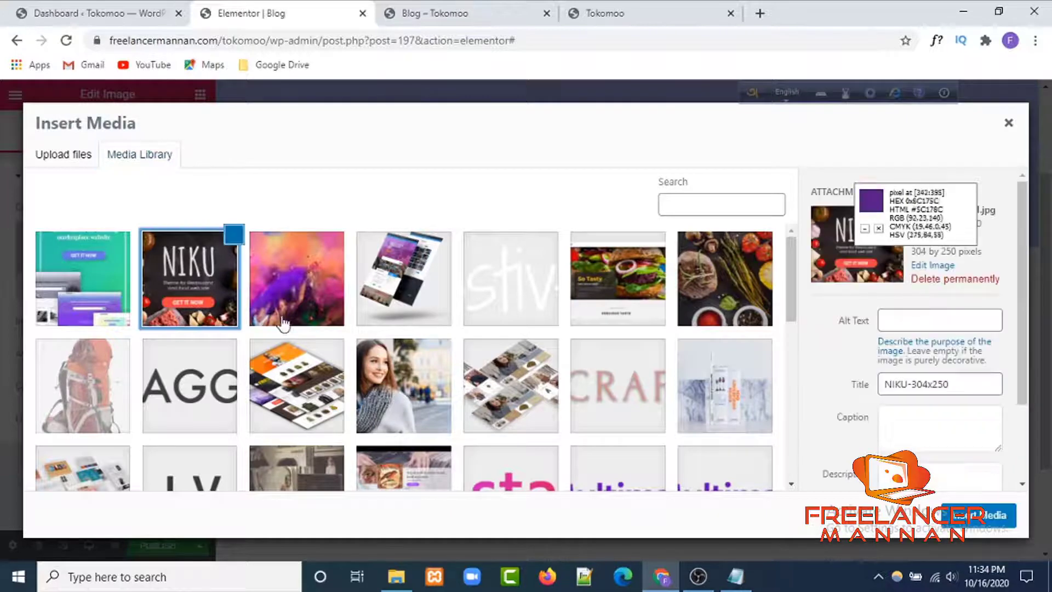
pyautogui.click(977, 514)
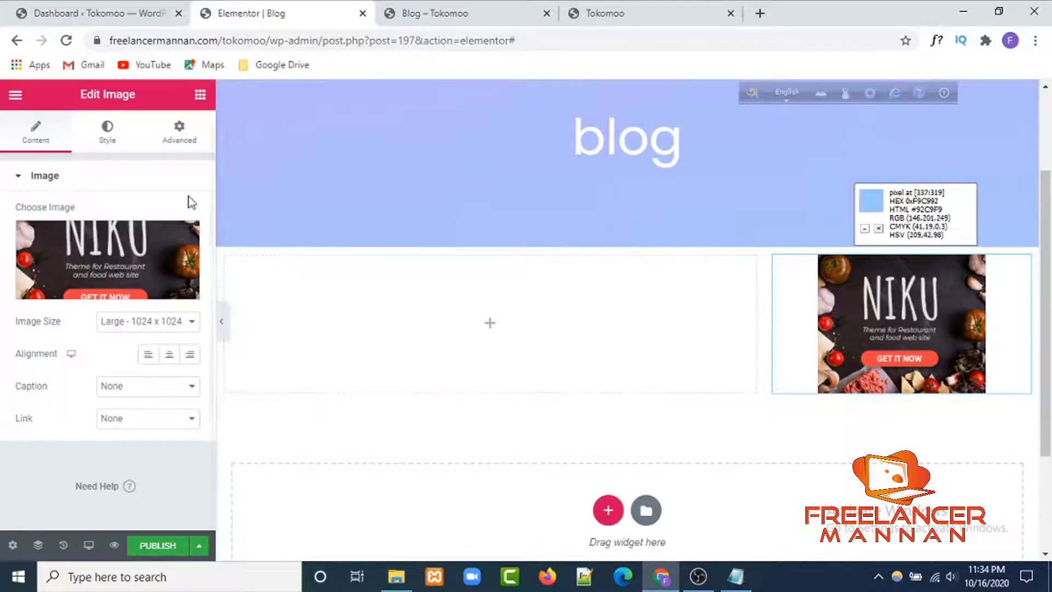
# Add a second Image widget below the NIKU banner and set its picture to Multimarket-304x600 from the media library
pyautogui.click(201, 97)
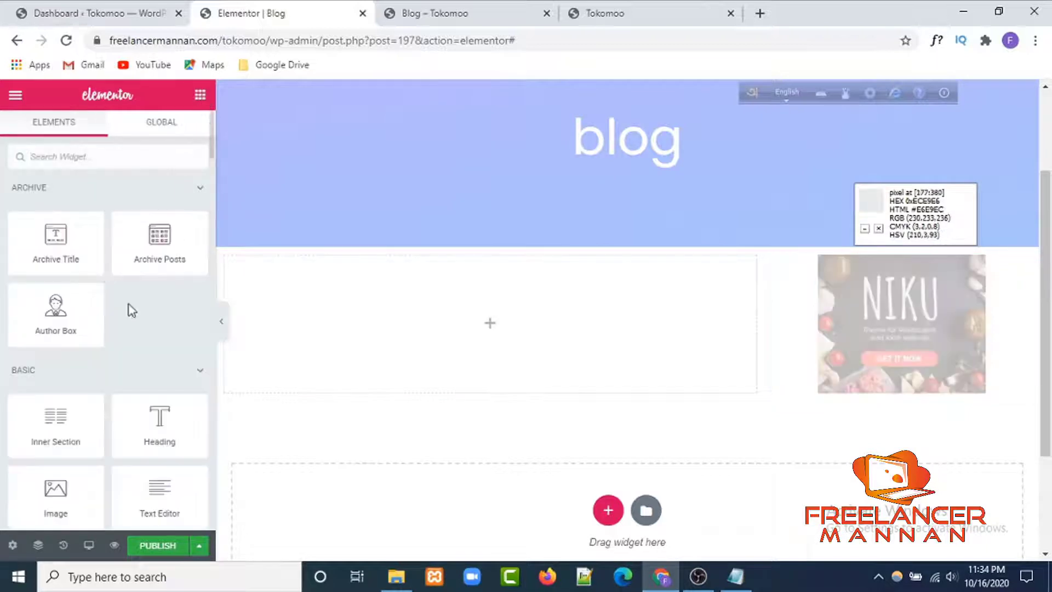
pyautogui.scroll(-3, 64, 388)
pyautogui.moveTo(272, 383); pyautogui.dragTo(859, 331)
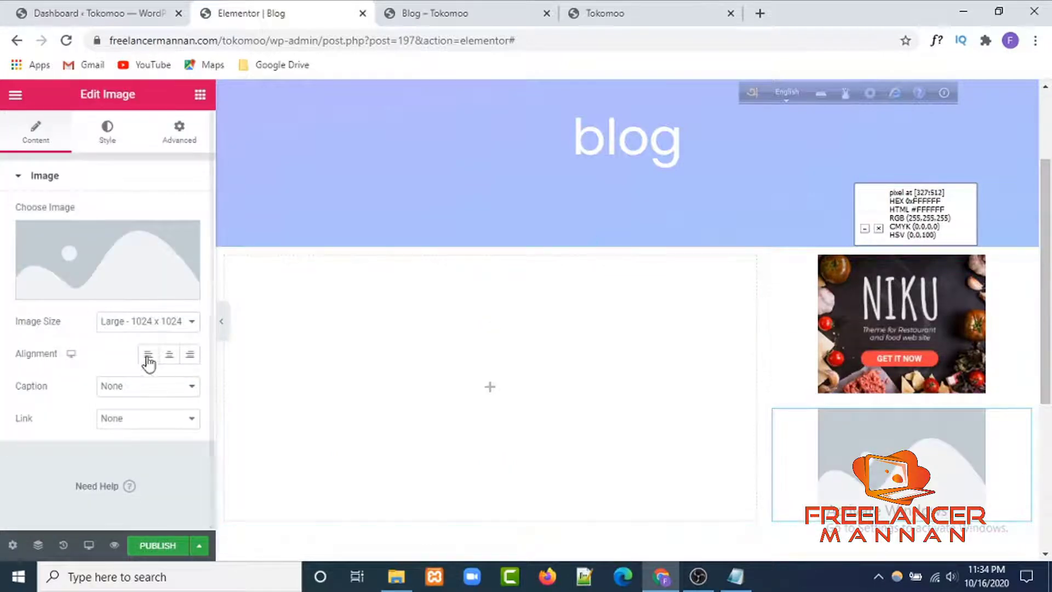
pyautogui.click(122, 274)
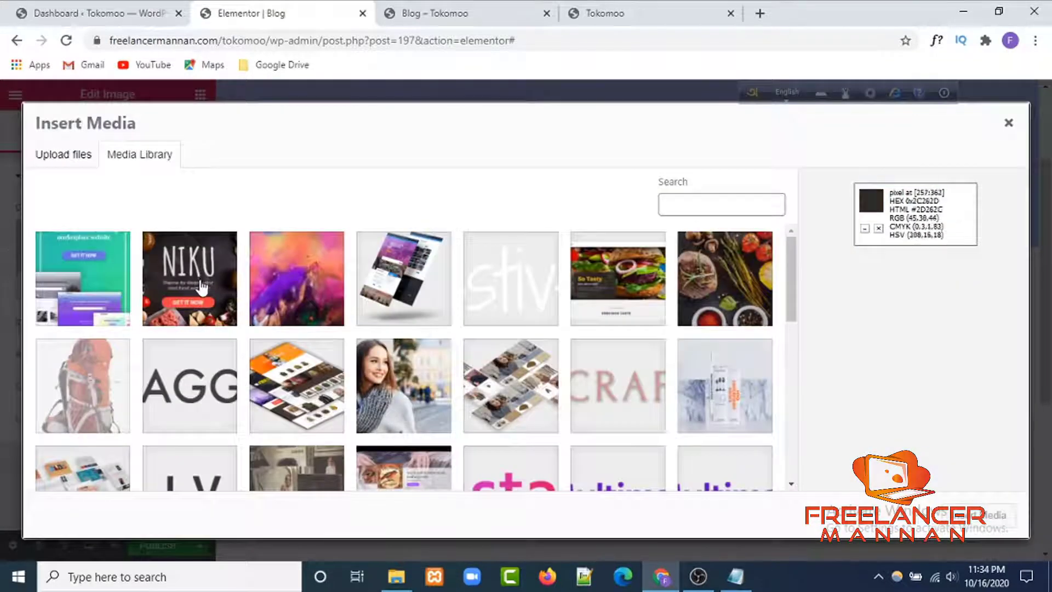
pyautogui.click(79, 282)
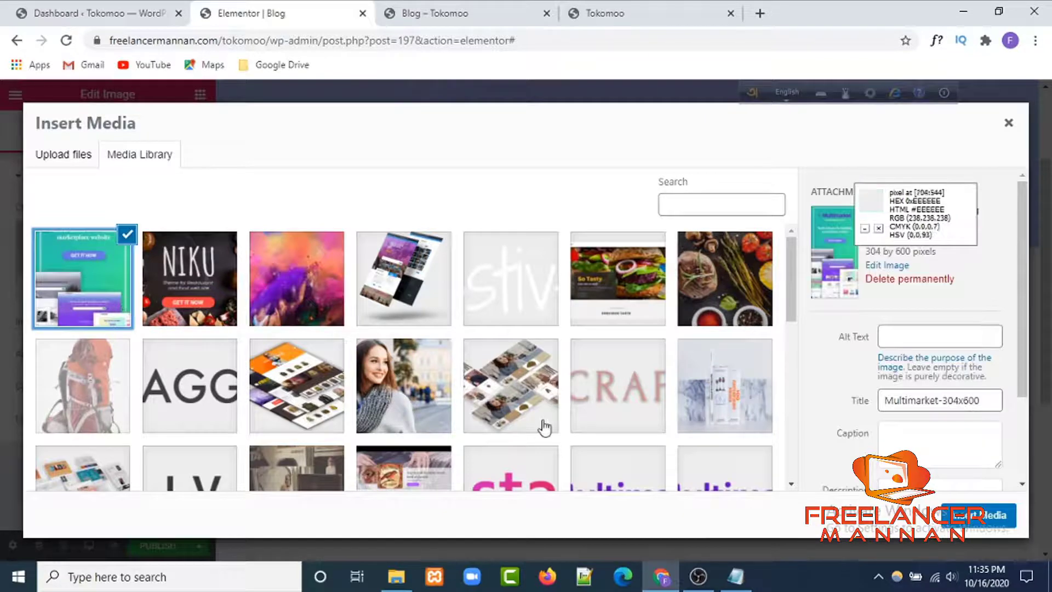
pyautogui.click(969, 515)
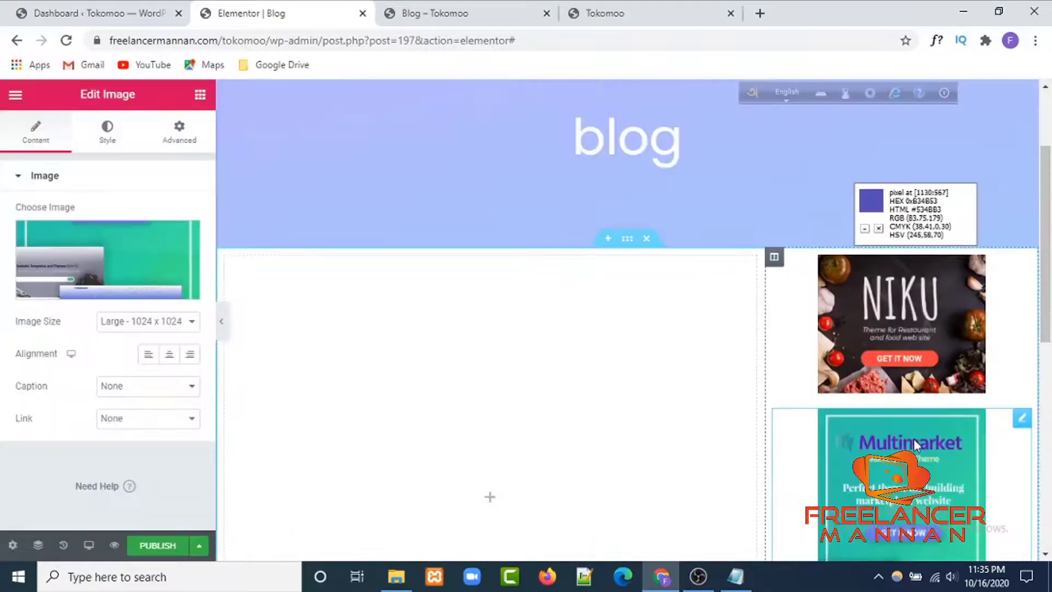
# Bring up the widget list for adding another element below the Multimarket banner in the narrow column
pyautogui.scroll(-5, 913, 438)
pyautogui.scroll(-2, 871, 328)
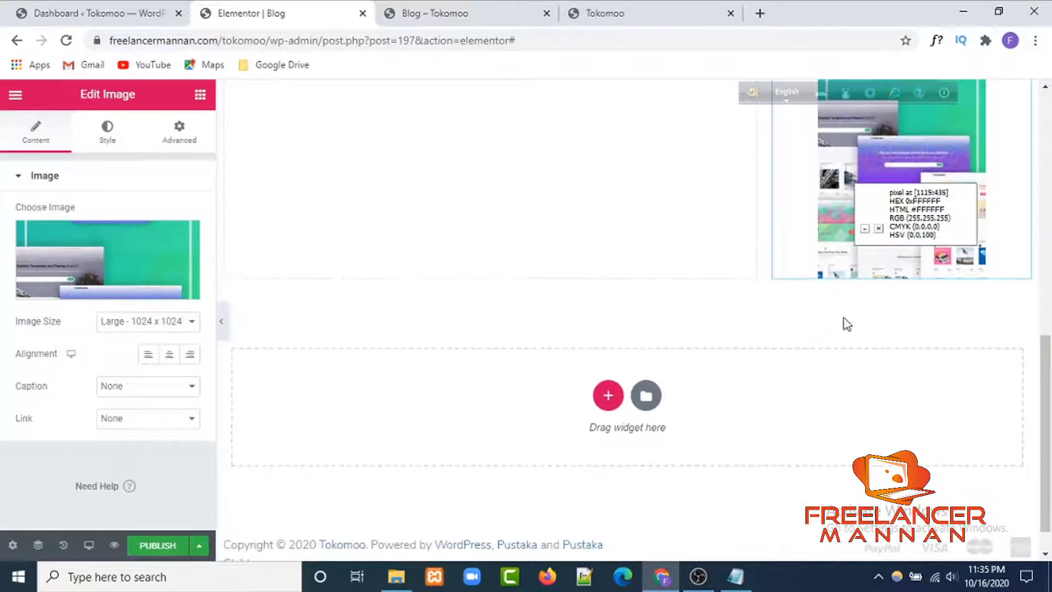
pyautogui.click(200, 95)
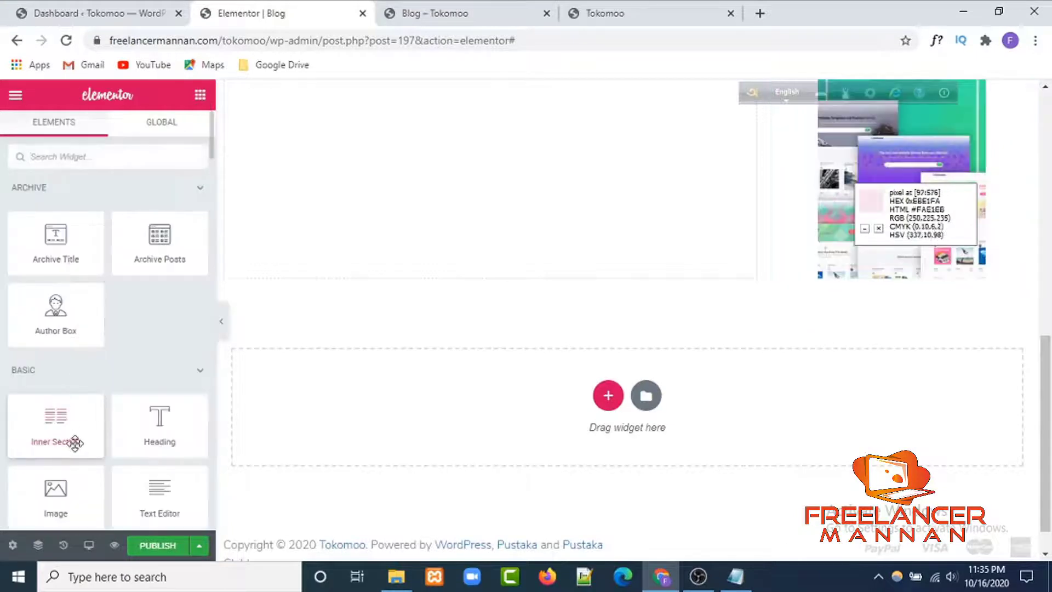